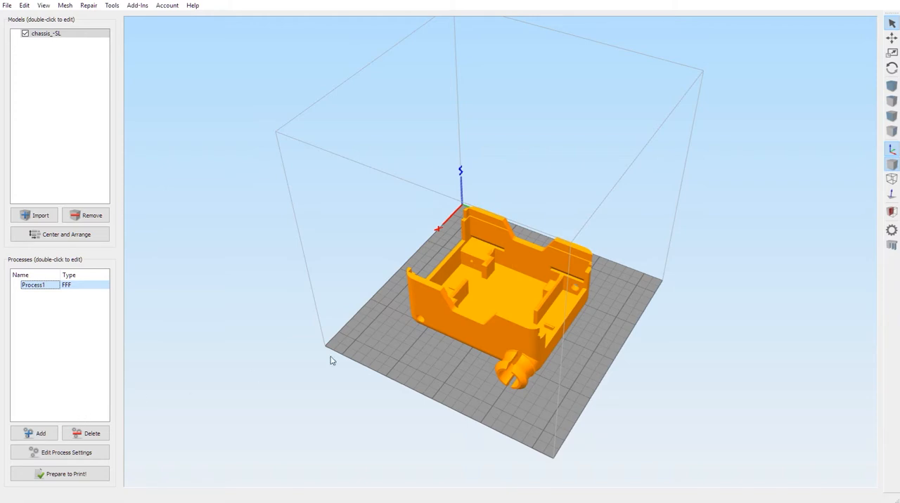
Step: Move the chassis model freehand across the build plate to about X 59.18, Y 70.26 mm and open its model settings
{"action": "left_click_drag", "start_coordinate": [426, 361], "coordinate": [401, 328]}
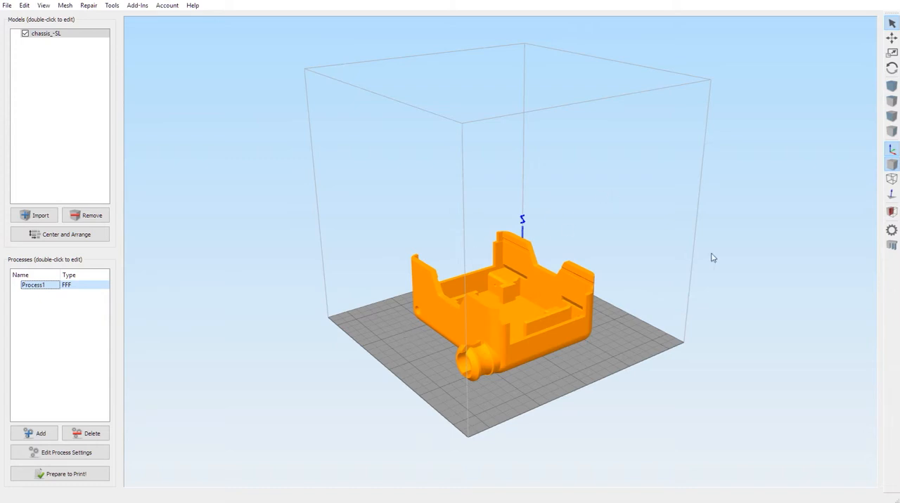
{"action": "mouse_move", "coordinate": [677, 292]}
{"action": "left_mouse_down"}
{"action": "mouse_move", "coordinate": [649, 296]}
{"action": "mouse_move", "coordinate": [664, 289]}
{"action": "mouse_move", "coordinate": [668, 302]}
{"action": "left_mouse_up"}
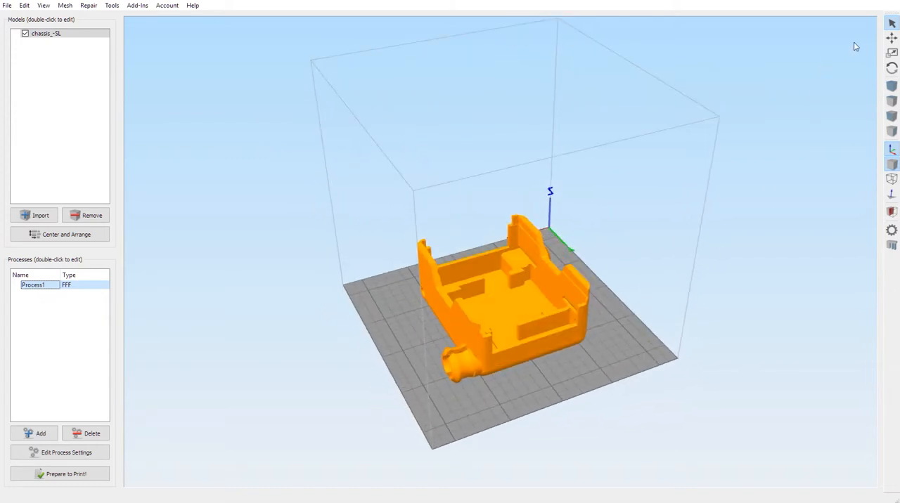
{"action": "left_click", "coordinate": [892, 37]}
{"action": "left_click_drag", "start_coordinate": [538, 326], "coordinate": [530, 328]}
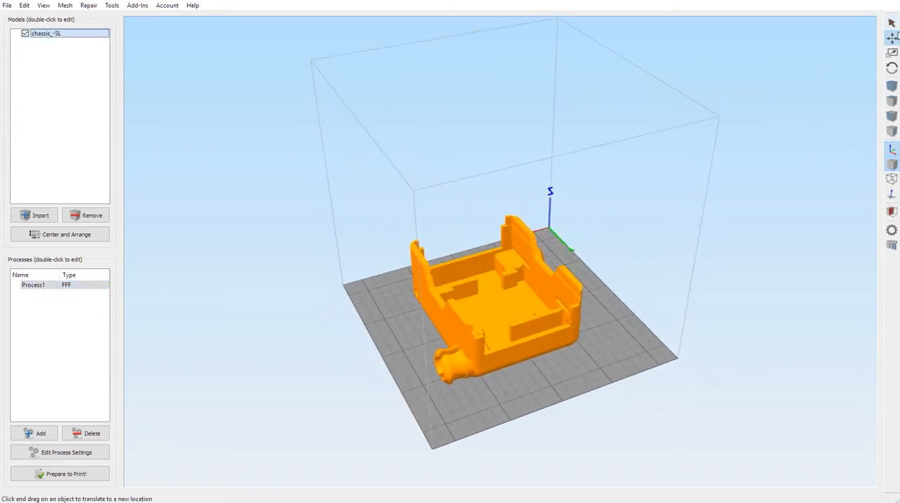
{"action": "left_click_drag", "start_coordinate": [592, 305], "coordinate": [571, 332]}
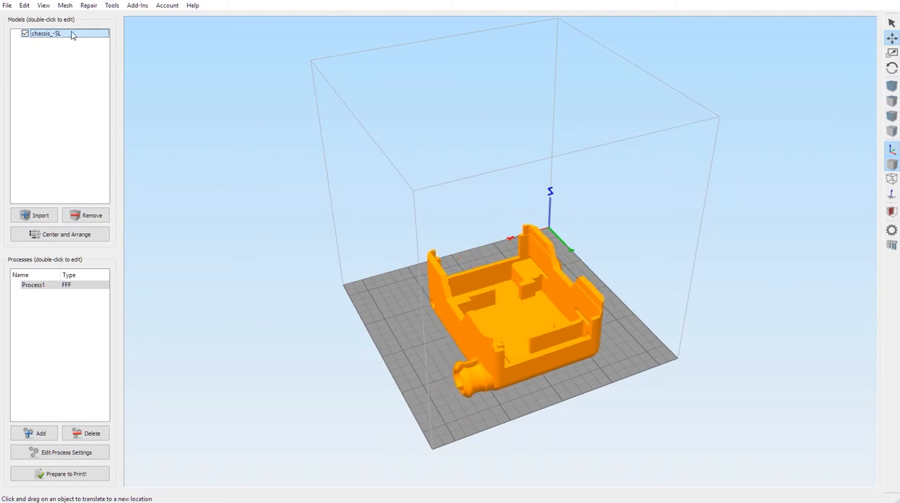
{"action": "double_click", "coordinate": [71, 35]}
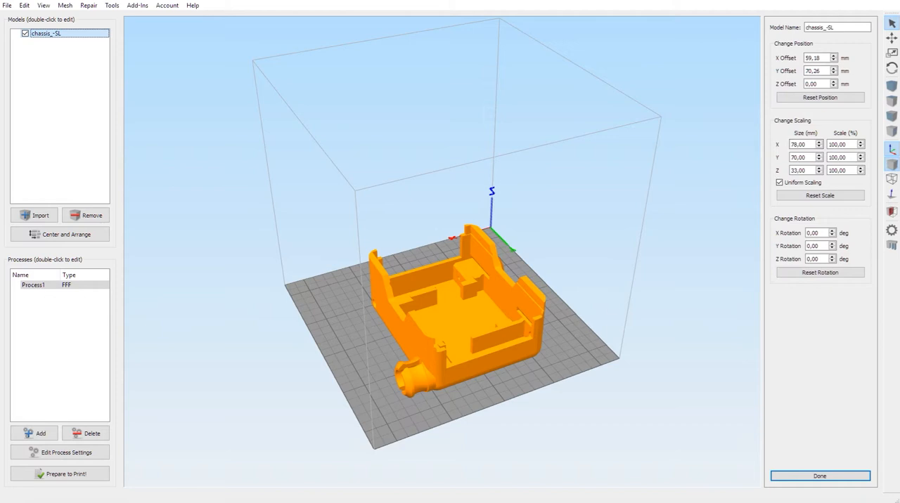
Step: Rotate the chassis freehand about the Z axis to about -68.32 degrees and open its model settings to check the rotation
{"action": "left_click", "coordinate": [892, 68]}
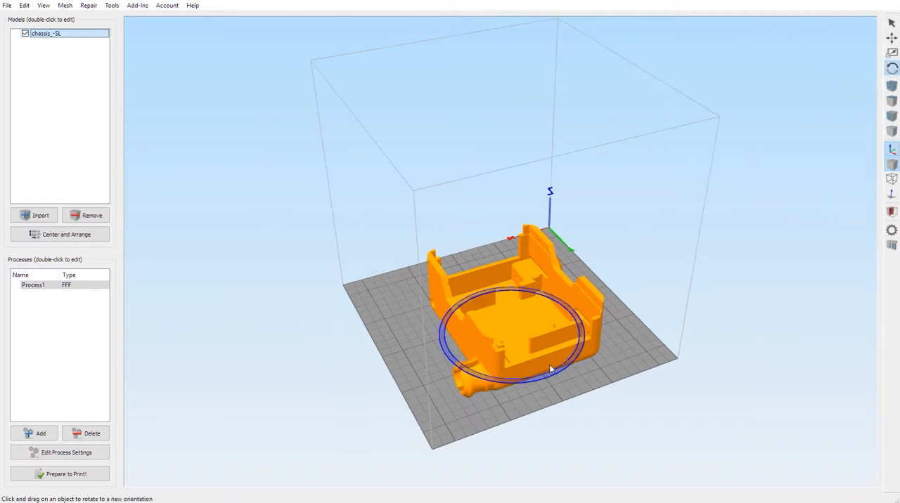
{"action": "left_click_drag", "start_coordinate": [550, 365], "coordinate": [530, 328]}
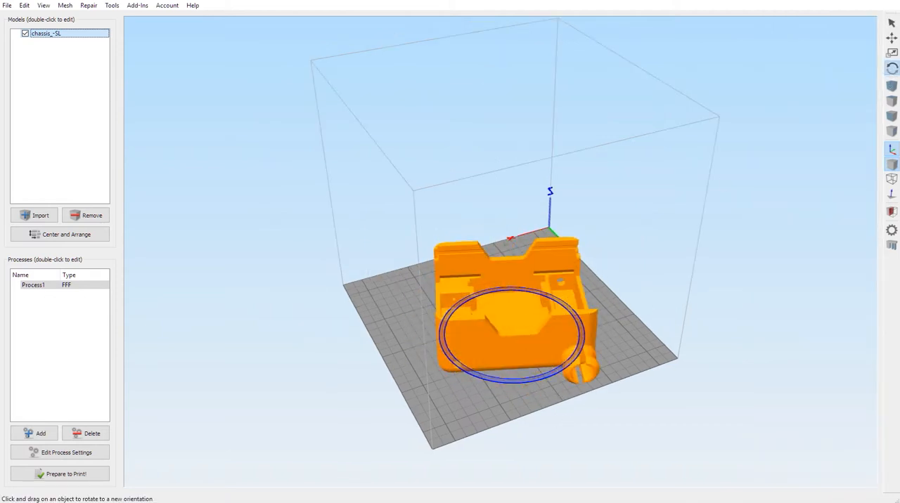
{"action": "double_click", "coordinate": [49, 37]}
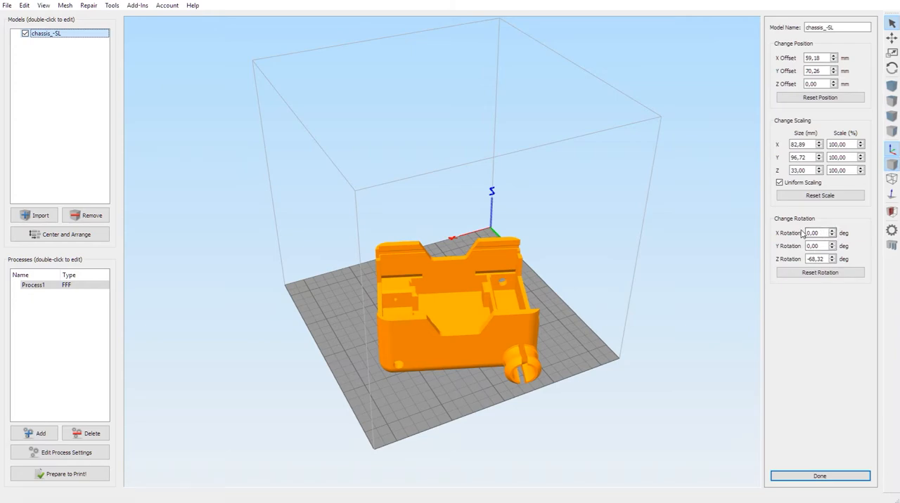
{"action": "left_click_drag", "start_coordinate": [433, 354], "coordinate": [225, 391]}
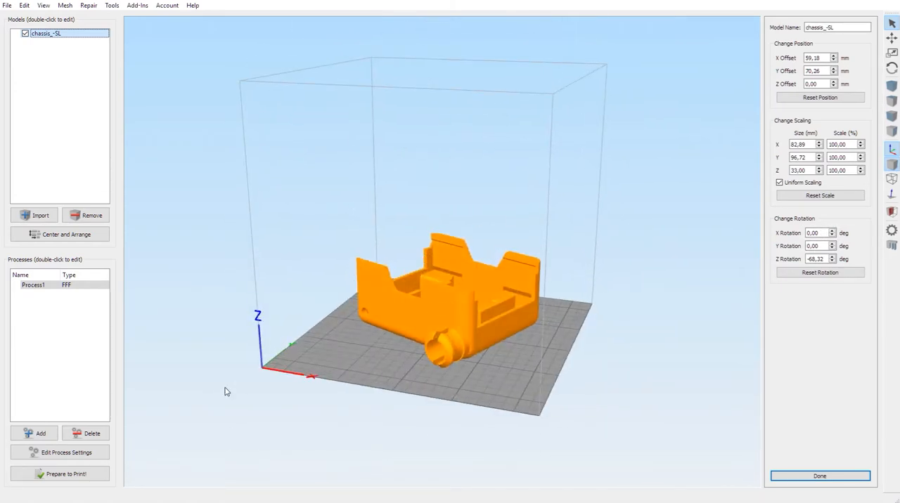
{"action": "left_click_drag", "start_coordinate": [280, 359], "coordinate": [436, 350]}
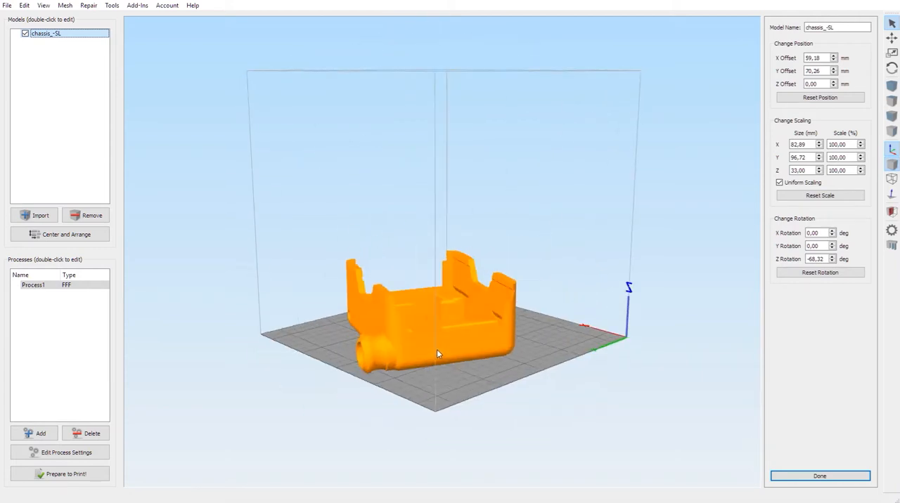
{"action": "left_click_drag", "start_coordinate": [553, 358], "coordinate": [461, 343]}
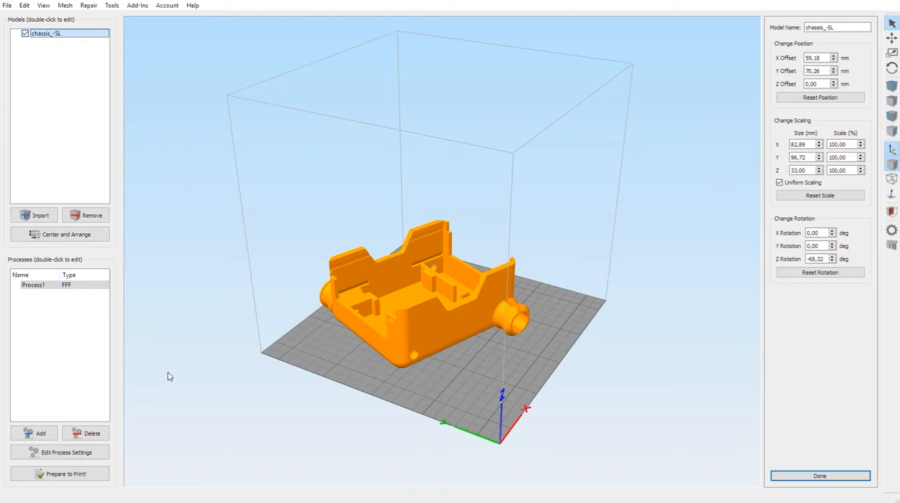
Step: Center the chassis on the bed, scale it up freehand to about 281 %, and open its model settings
{"action": "left_click", "coordinate": [59, 237]}
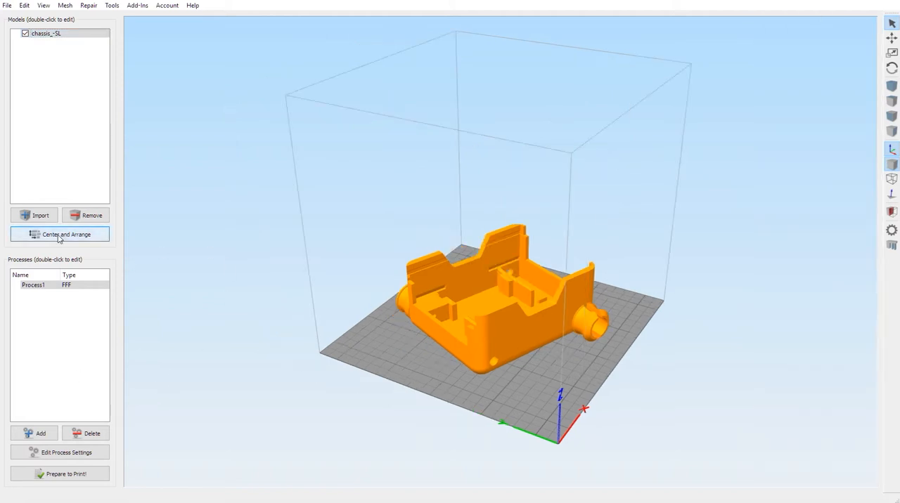
{"action": "left_click_drag", "start_coordinate": [543, 295], "coordinate": [429, 316]}
{"action": "left_click", "coordinate": [892, 54]}
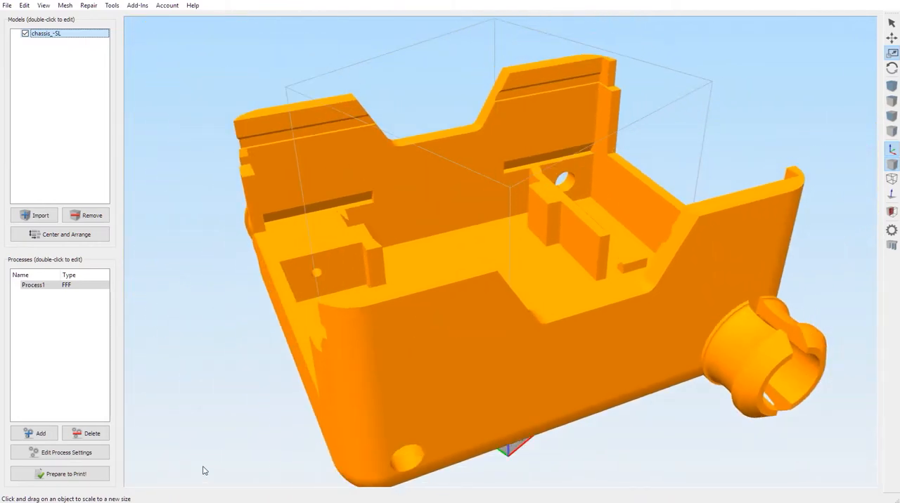
{"action": "left_click_drag", "start_coordinate": [661, 380], "coordinate": [598, 415]}
{"action": "right_click_drag", "start_coordinate": [599, 419], "coordinate": [604, 401]}
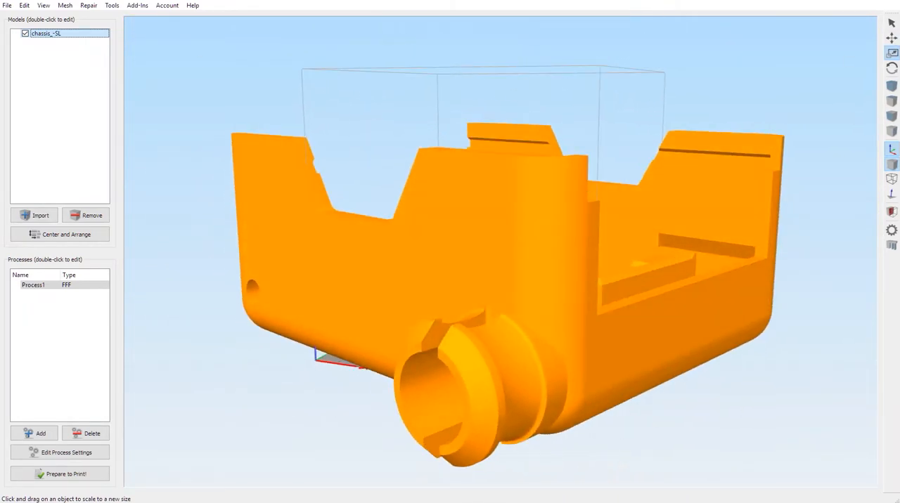
{"action": "double_click", "coordinate": [76, 35]}
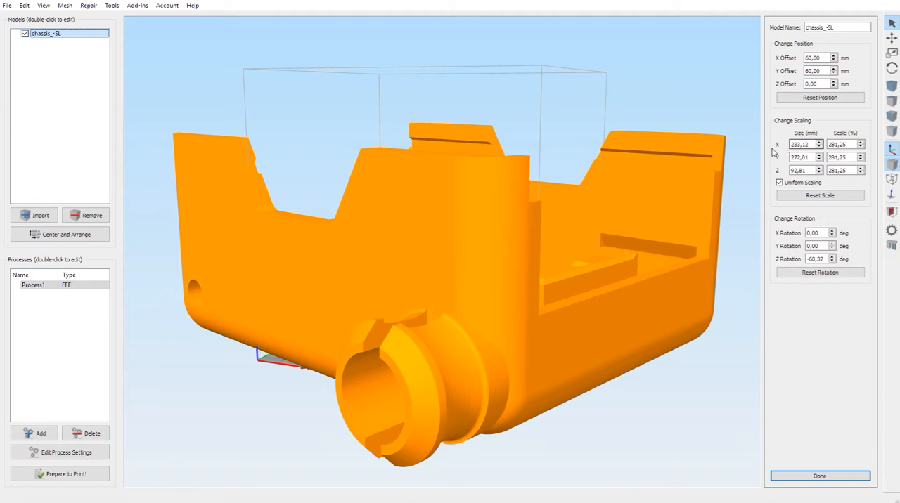
Step: Set the chassis's Y size to 115 mm with uniform scaling
{"action": "left_click", "coordinate": [814, 158]}
{"action": "left_click", "coordinate": [806, 171]}
{"action": "double_click", "coordinate": [801, 157]}
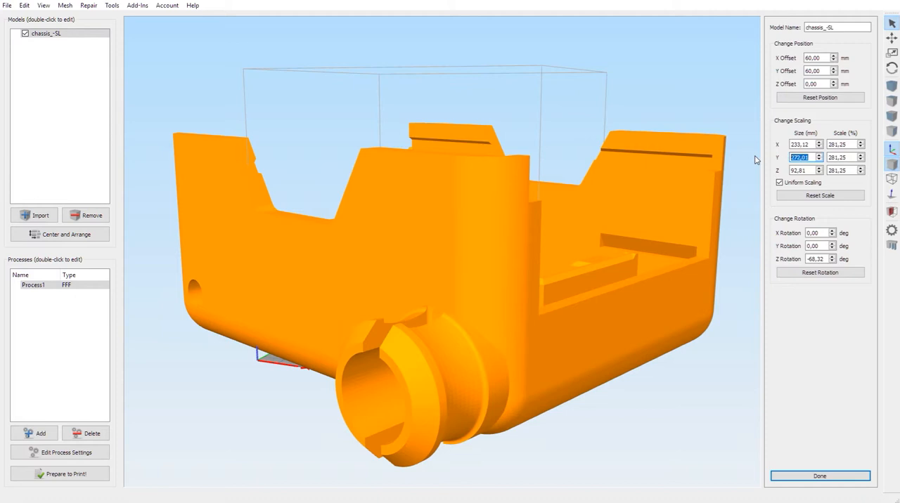
{"action": "left_click", "coordinate": [814, 157]}
{"action": "left_click_drag", "start_coordinate": [809, 156], "coordinate": [768, 162]}
{"action": "type", "text": "115"}
{"action": "key", "text": "Return"}
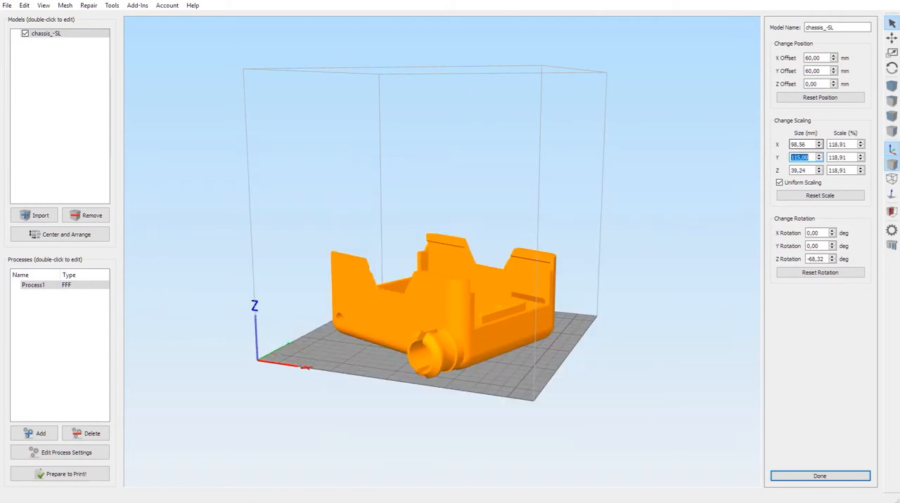
Step: Reset the chassis's rotation and center it on the build plate
{"action": "left_click_drag", "start_coordinate": [505, 393], "coordinate": [573, 355]}
{"action": "left_click", "coordinate": [818, 273]}
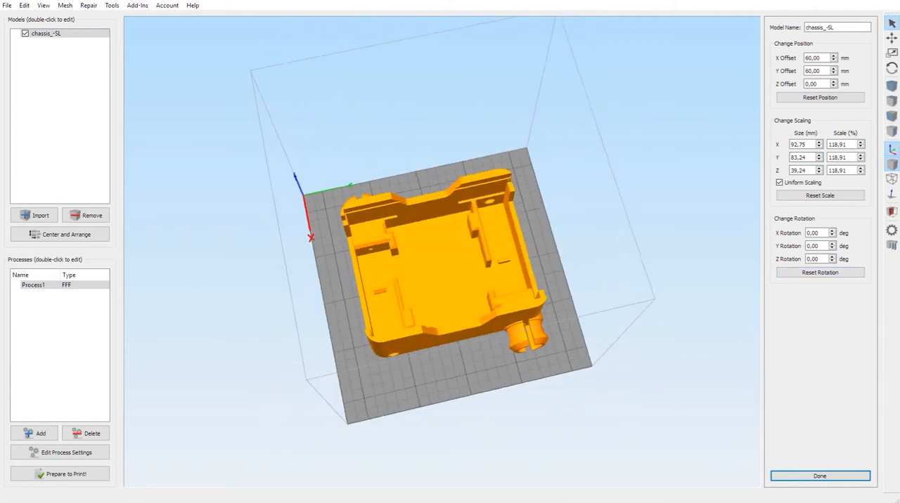
{"action": "left_click", "coordinate": [77, 237]}
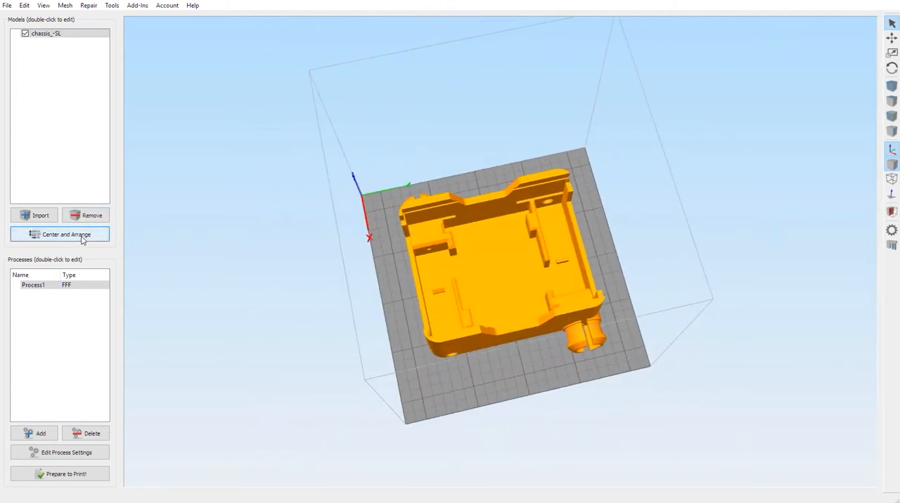
Step: Move the chassis off the build plate and bring it back with Center and Arrange, twice
{"action": "left_click_drag", "start_coordinate": [486, 416], "coordinate": [450, 336]}
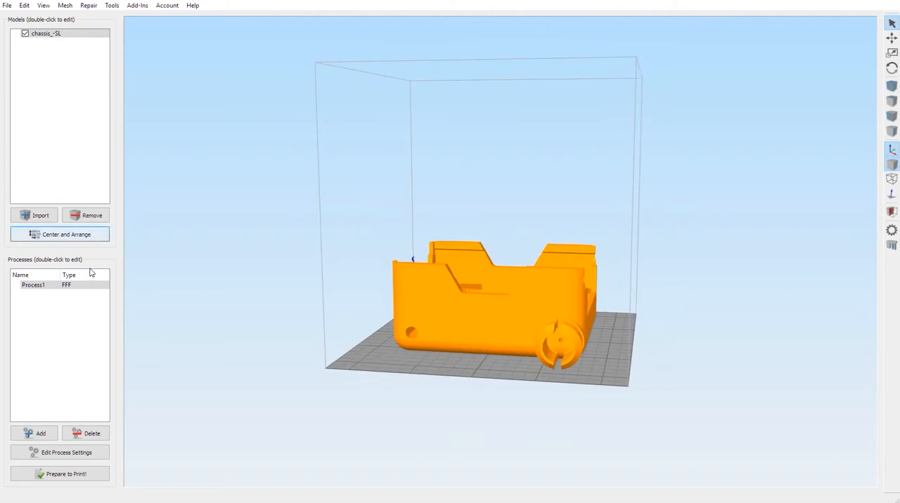
{"action": "left_click_drag", "start_coordinate": [265, 368], "coordinate": [283, 351]}
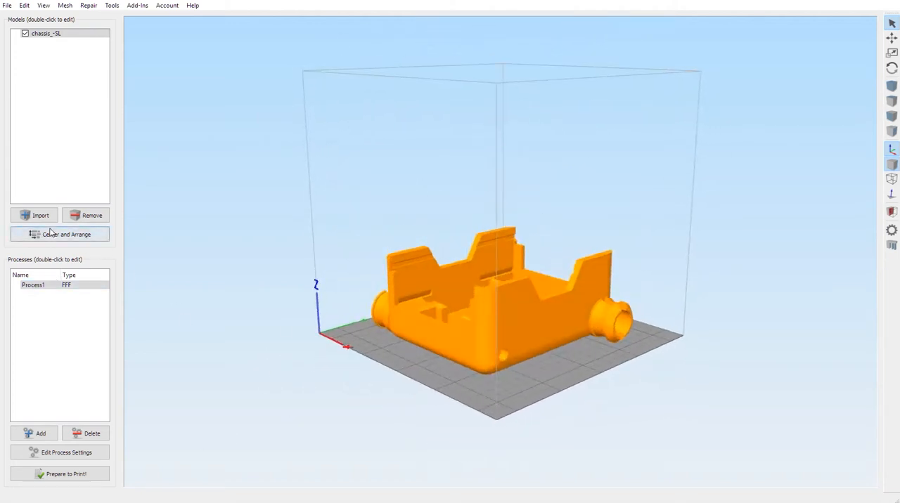
{"action": "left_click_drag", "start_coordinate": [440, 428], "coordinate": [199, 439]}
{"action": "left_click", "coordinate": [892, 37]}
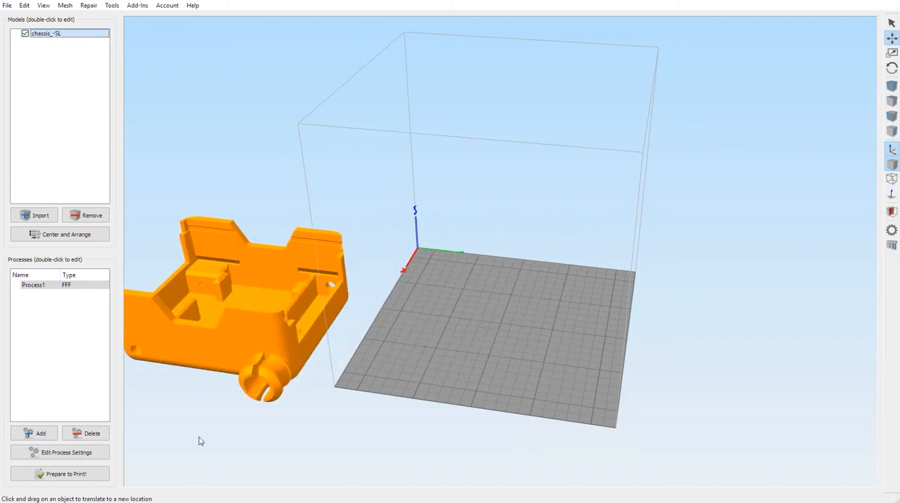
{"action": "left_click", "coordinate": [83, 236]}
{"action": "left_click_drag", "start_coordinate": [448, 363], "coordinate": [436, 261]}
{"action": "left_click", "coordinate": [891, 38]}
{"action": "left_click_drag", "start_coordinate": [725, 98], "coordinate": [736, 257]}
{"action": "left_click_drag", "start_coordinate": [524, 273], "coordinate": [326, 177]}
{"action": "left_click_drag", "start_coordinate": [488, 366], "coordinate": [545, 232]}
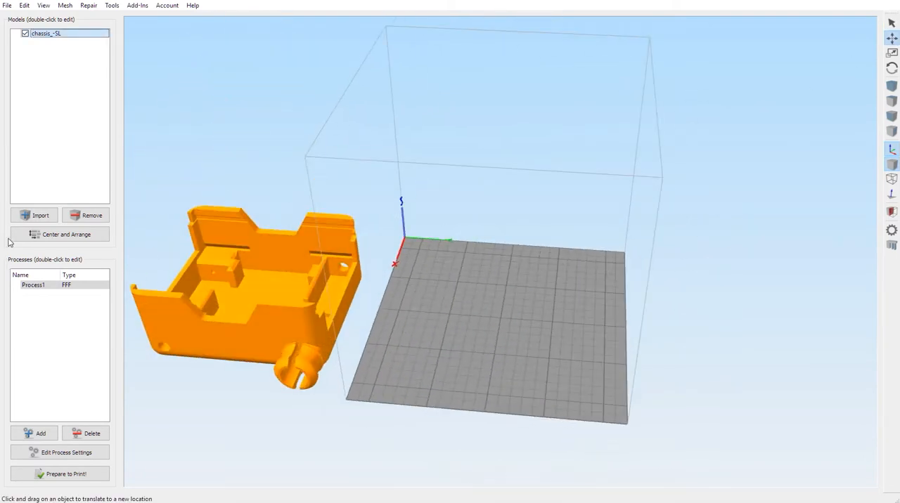
{"action": "left_click", "coordinate": [46, 235]}
{"action": "left_click_drag", "start_coordinate": [498, 353], "coordinate": [524, 370]}
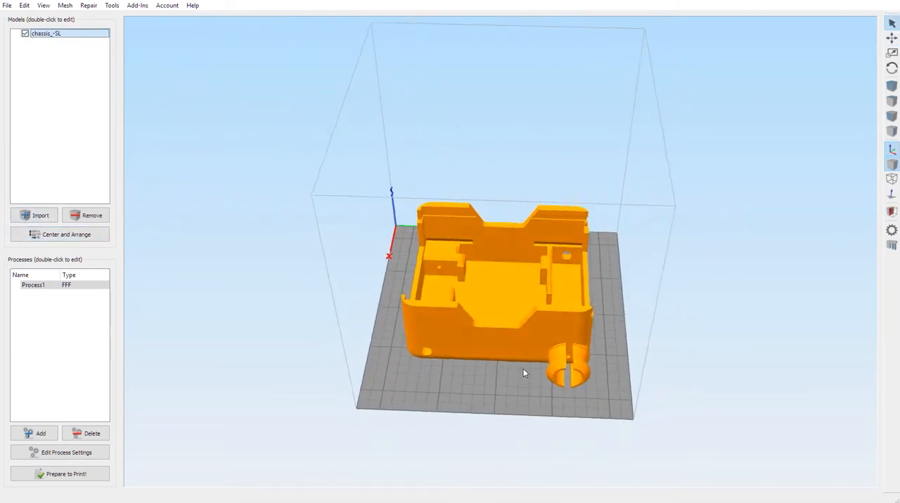
Step: Inspect the chassis through the default, top, front and side preset views
{"action": "left_click", "coordinate": [891, 85]}
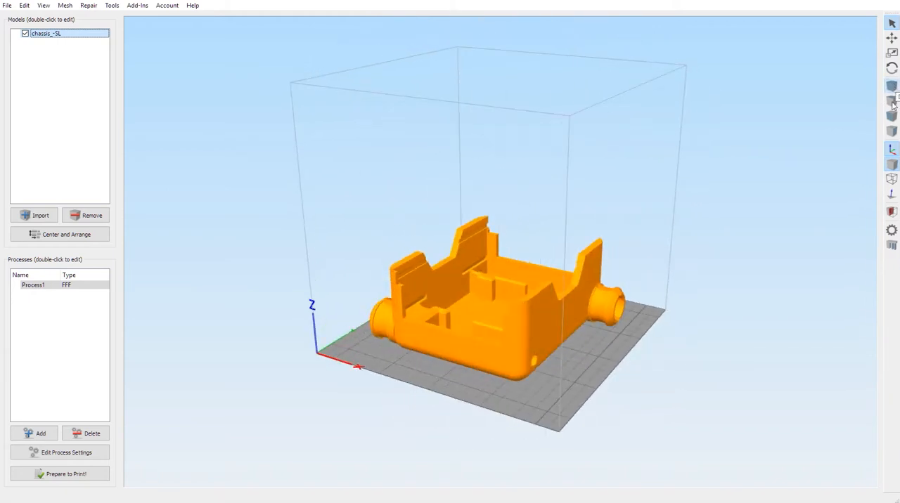
{"action": "left_click", "coordinate": [891, 116]}
{"action": "left_click", "coordinate": [892, 117]}
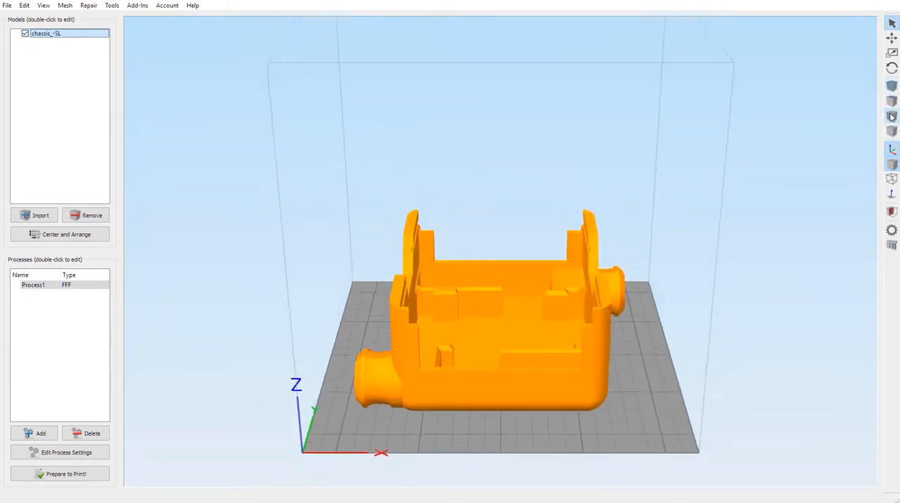
{"action": "left_click", "coordinate": [893, 130]}
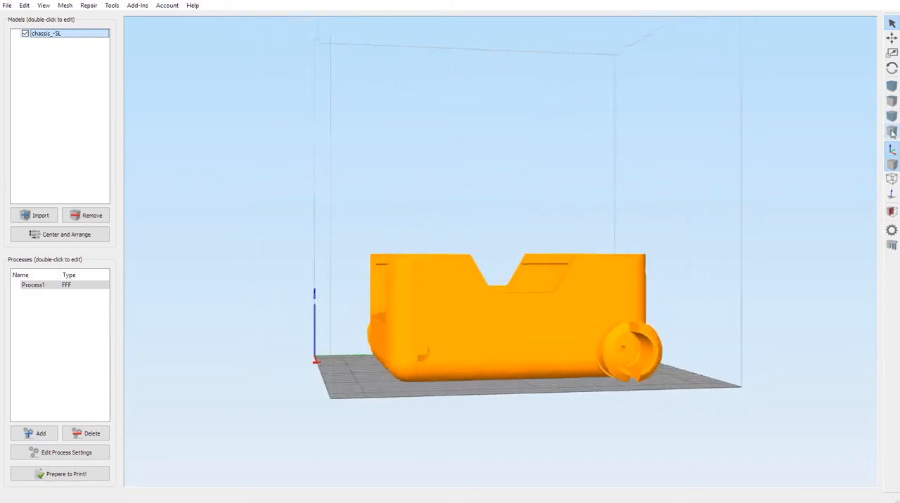
{"action": "left_click", "coordinate": [892, 130]}
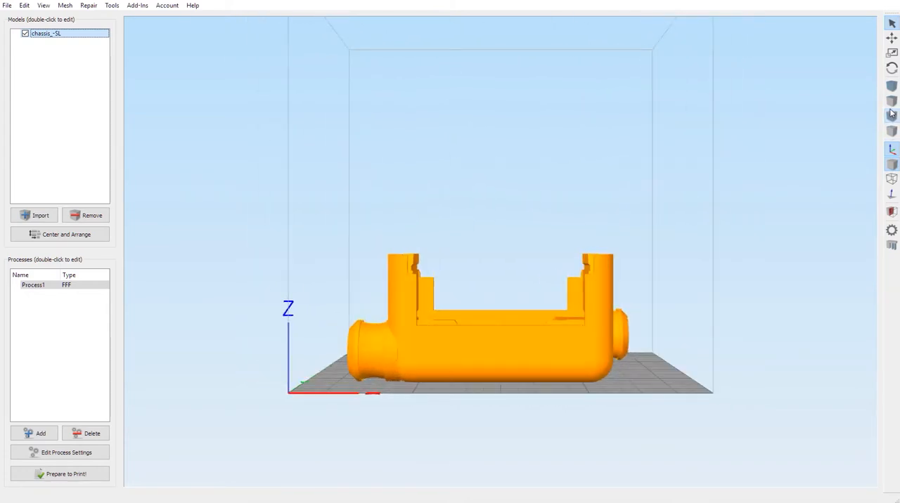
Step: Show the chassis's wireframe to examine its mesh and switch the wireframe off again
{"action": "left_click", "coordinate": [892, 181]}
{"action": "mouse_move", "coordinate": [781, 229]}
{"action": "left_mouse_down"}
{"action": "mouse_move", "coordinate": [733, 245]}
{"action": "mouse_move", "coordinate": [679, 301]}
{"action": "mouse_move", "coordinate": [721, 240]}
{"action": "mouse_move", "coordinate": [775, 233]}
{"action": "left_mouse_up"}
{"action": "left_click", "coordinate": [893, 180]}
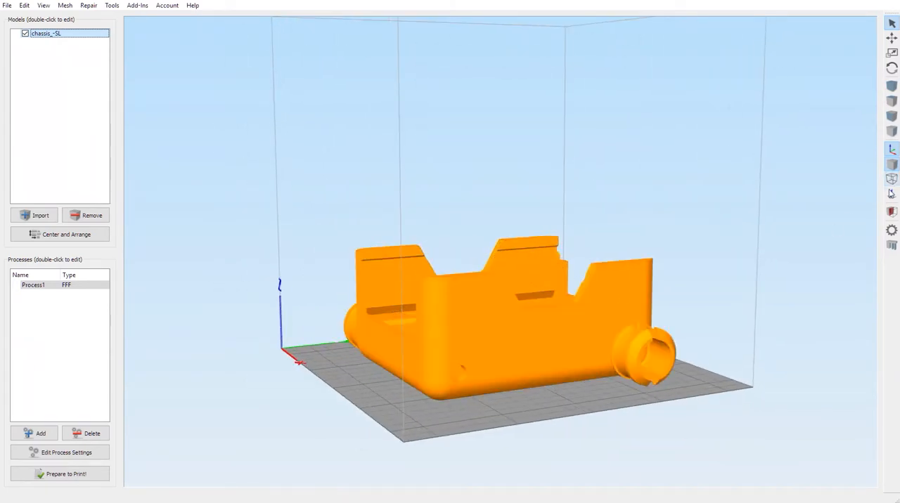
Step: Show and hide the chassis's surface normals, and hide the coordinate axes
{"action": "left_click", "coordinate": [892, 195]}
{"action": "left_click_drag", "start_coordinate": [583, 346], "coordinate": [561, 342]}
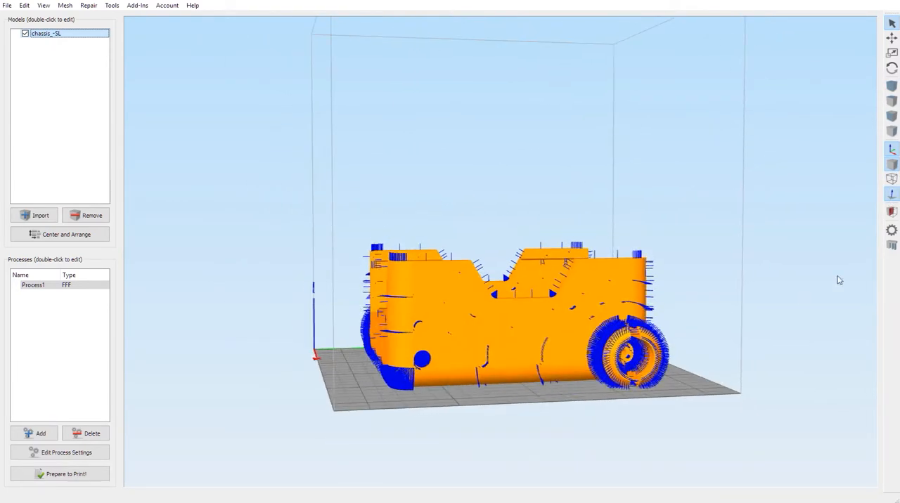
{"action": "left_click", "coordinate": [891, 197]}
{"action": "left_click", "coordinate": [892, 149]}
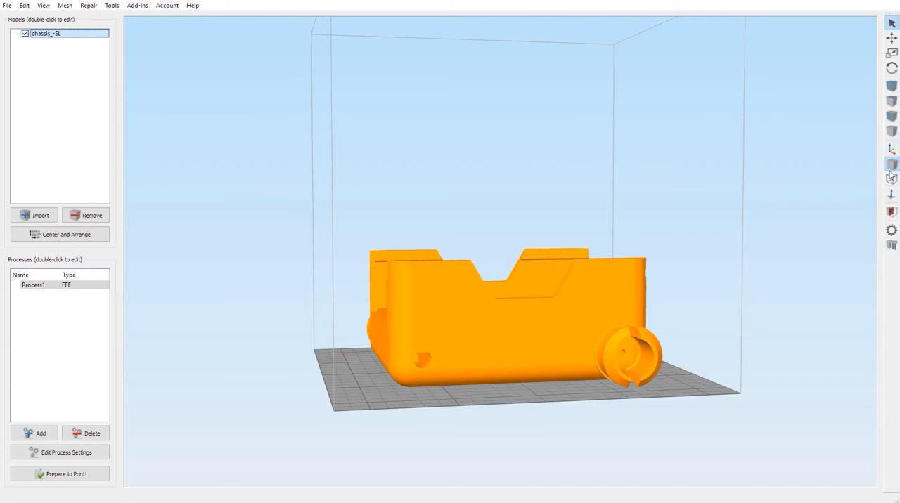
{"action": "left_click_drag", "start_coordinate": [771, 364], "coordinate": [625, 373]}
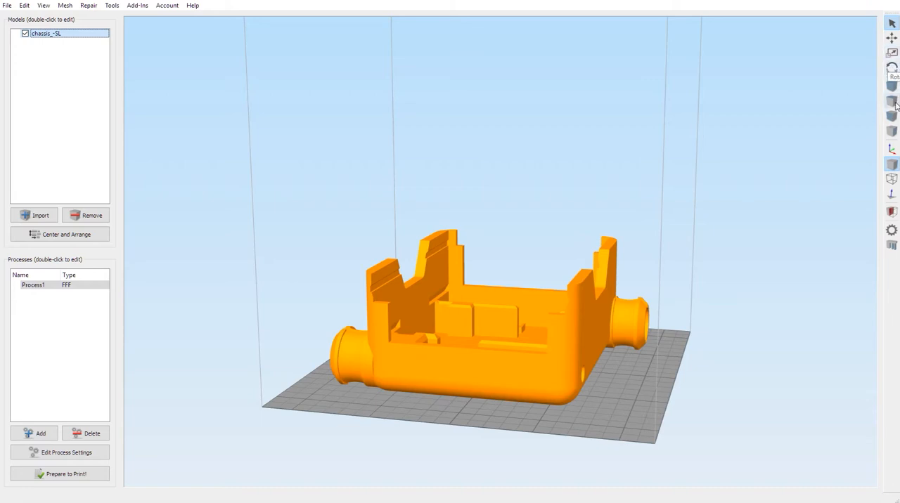
Step: Stand the chassis on its long side wall using Place Surface on Bed, and center it on the build plate
{"action": "left_click_drag", "start_coordinate": [662, 277], "coordinate": [491, 318]}
{"action": "scroll", "coordinate": [391, 315], "scroll_direction": "down", "scroll_amount": 3}
{"action": "left_click_drag", "start_coordinate": [539, 354], "coordinate": [538, 317]}
{"action": "left_click_drag", "start_coordinate": [498, 338], "coordinate": [412, 301]}
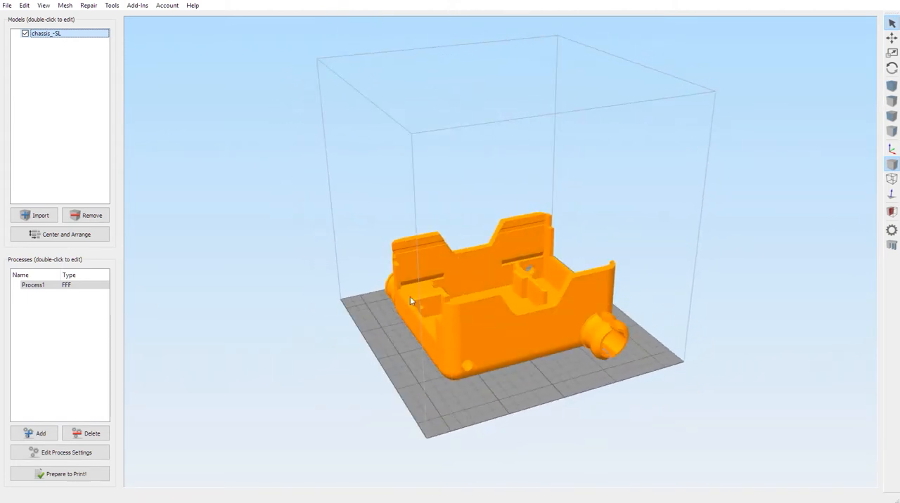
{"action": "left_click", "coordinate": [25, 6]}
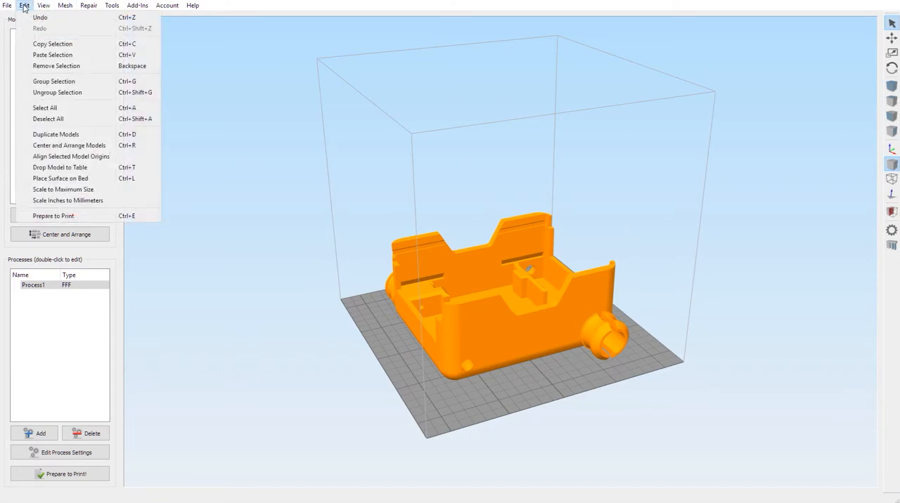
{"action": "left_click", "coordinate": [51, 180]}
{"action": "left_click_drag", "start_coordinate": [255, 371], "coordinate": [487, 338]}
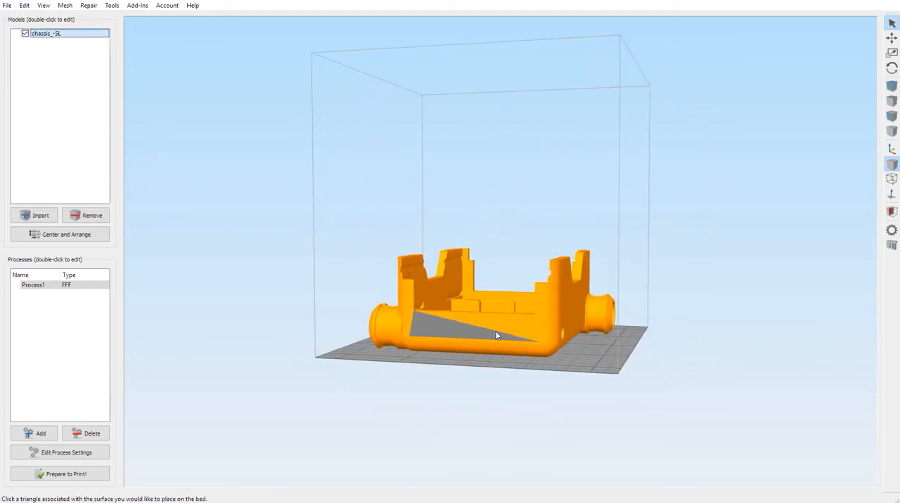
{"action": "left_click", "coordinate": [490, 333]}
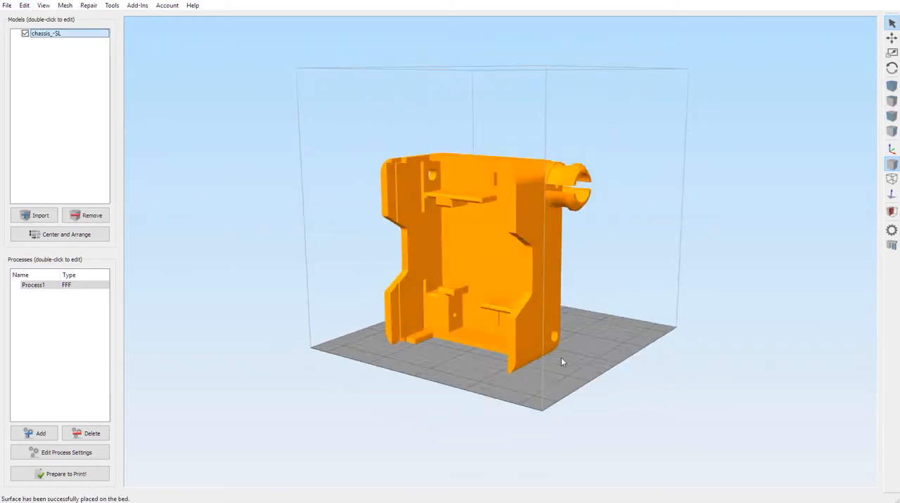
{"action": "left_click", "coordinate": [62, 235]}
{"action": "left_click_drag", "start_coordinate": [408, 270], "coordinate": [515, 251]}
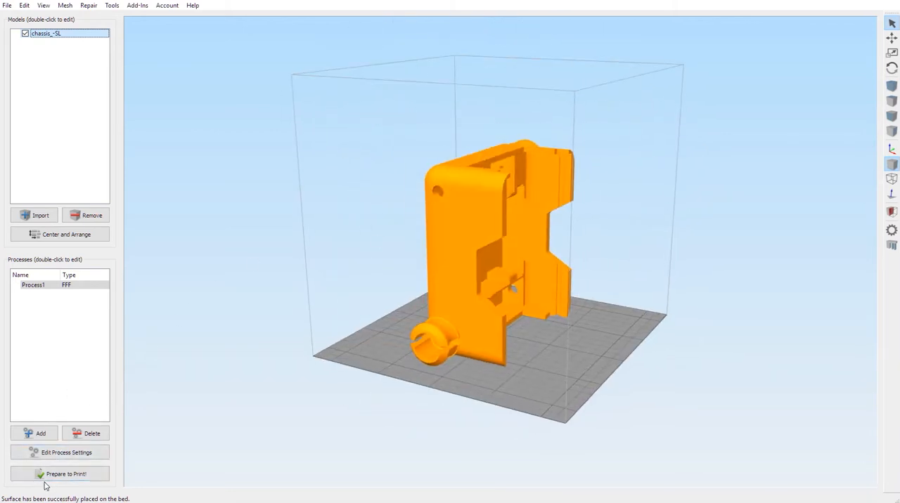
{"action": "left_click", "coordinate": [60, 235]}
{"action": "left_click_drag", "start_coordinate": [416, 266], "coordinate": [512, 339]}
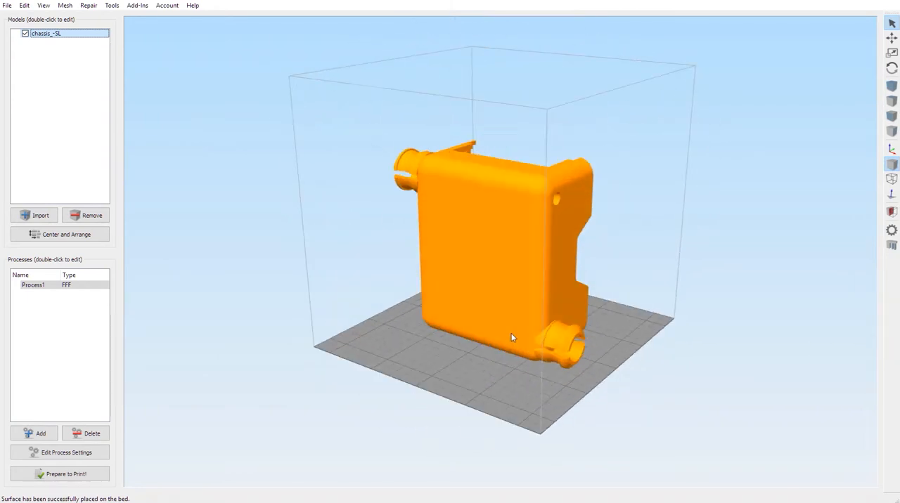
Step: Lay the chassis back on its flat underside using Place Surface on Bed, and center it on the plate
{"action": "left_click_drag", "start_coordinate": [451, 312], "coordinate": [458, 281]}
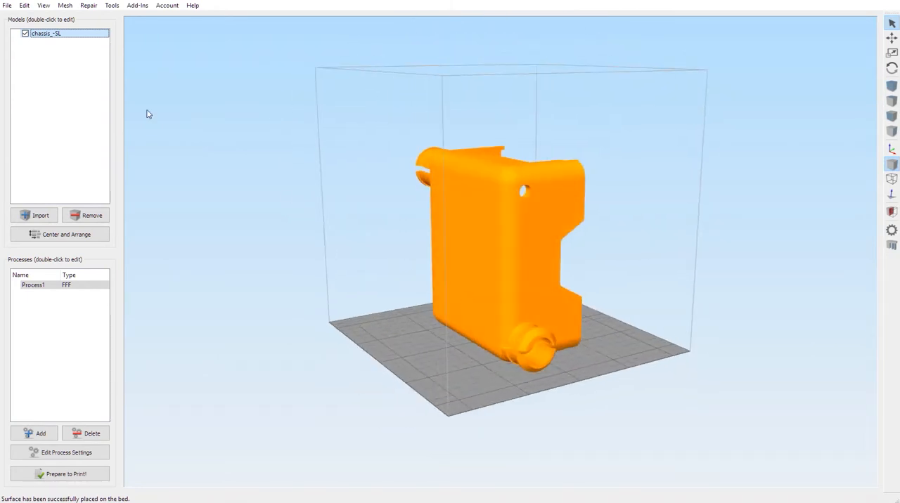
{"action": "left_click", "coordinate": [24, 5]}
{"action": "left_click", "coordinate": [48, 179]}
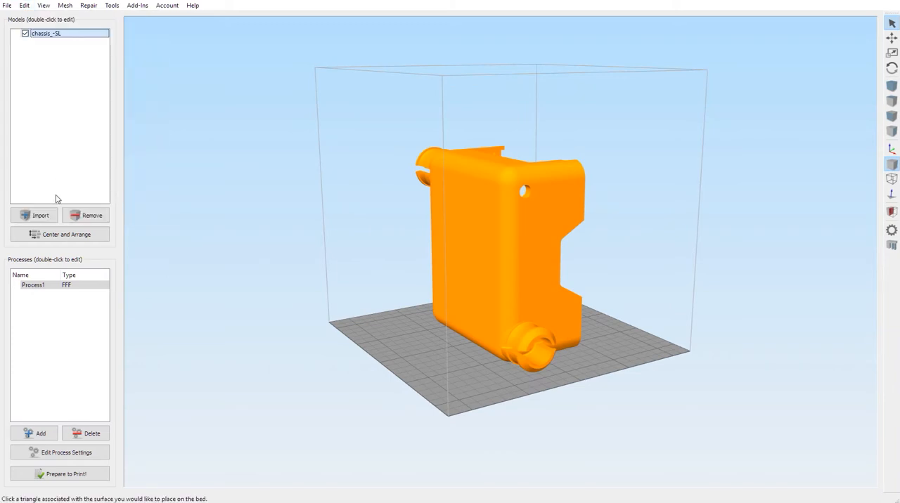
{"action": "left_click", "coordinate": [497, 273]}
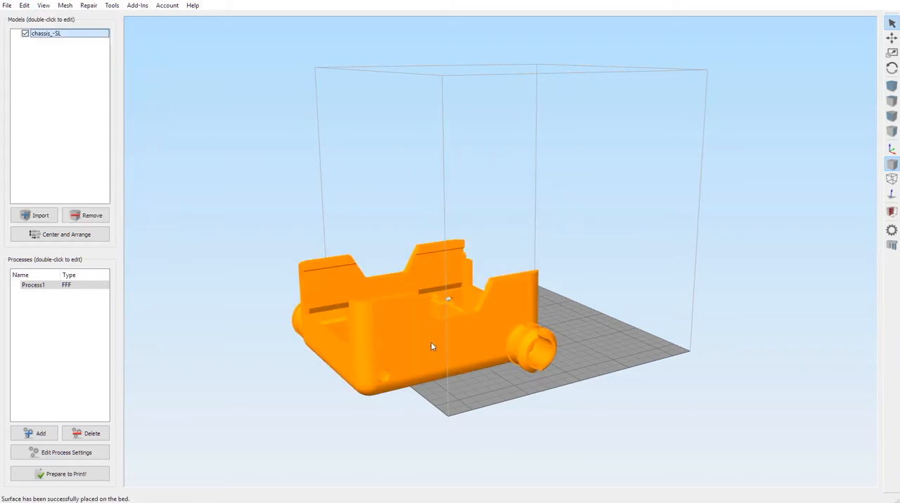
{"action": "left_click", "coordinate": [61, 234]}
{"action": "left_click_drag", "start_coordinate": [425, 347], "coordinate": [277, 316]}
Step: Remove the chassis model and browse to the Downloads folder for a new import
{"action": "left_click", "coordinate": [84, 216]}
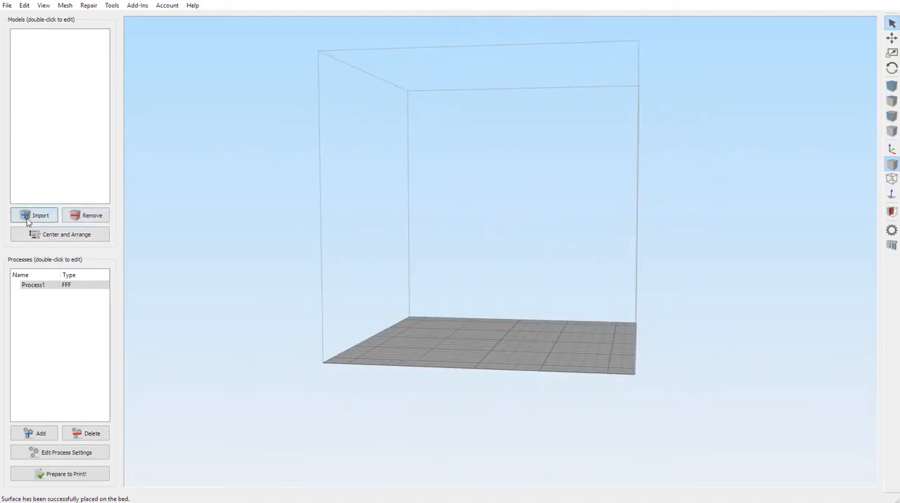
{"action": "left_click", "coordinate": [38, 216]}
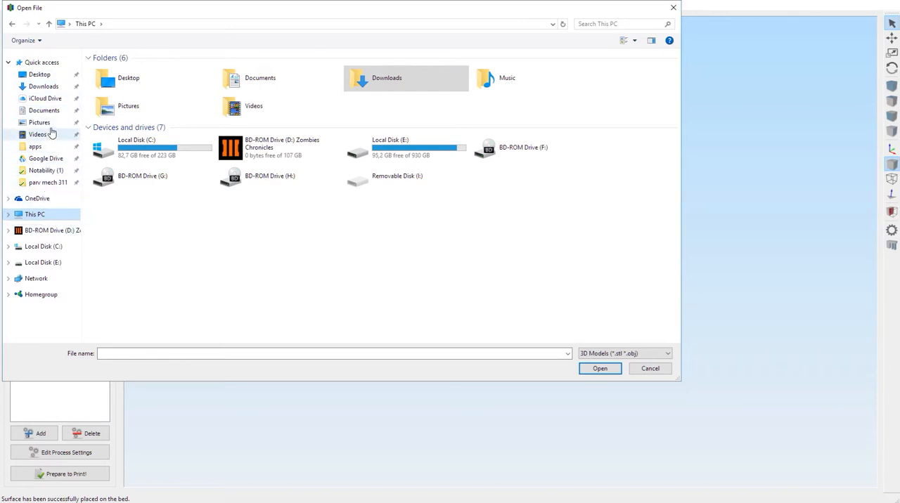
{"action": "left_click", "coordinate": [51, 87]}
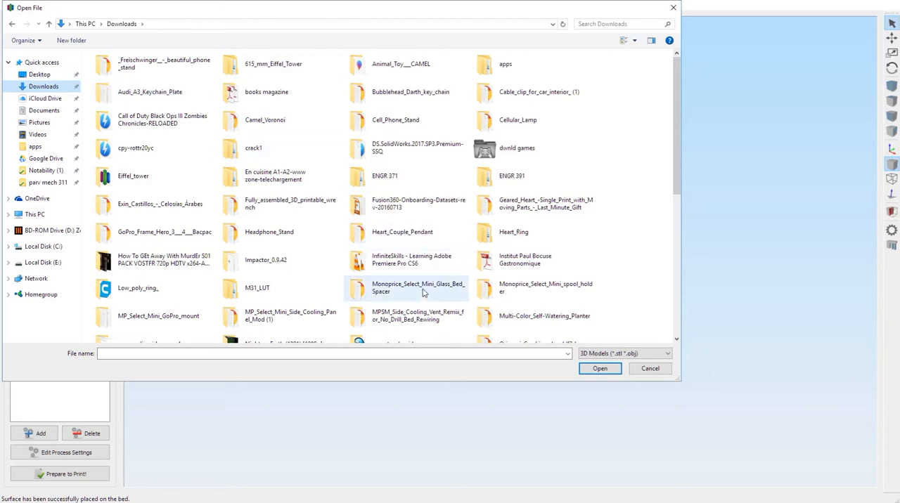
Step: Import all the model files from the files folder of Remotely_controlled_-_Arduino_Self_balancing_robot
{"action": "left_click", "coordinate": [422, 324]}
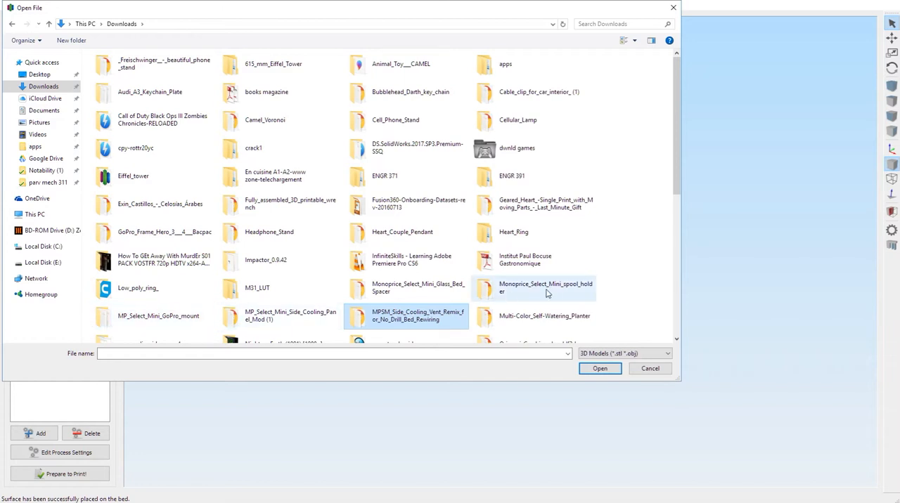
{"action": "left_click", "coordinate": [545, 318]}
{"action": "scroll", "coordinate": [545, 316], "scroll_direction": "down", "scroll_amount": 1}
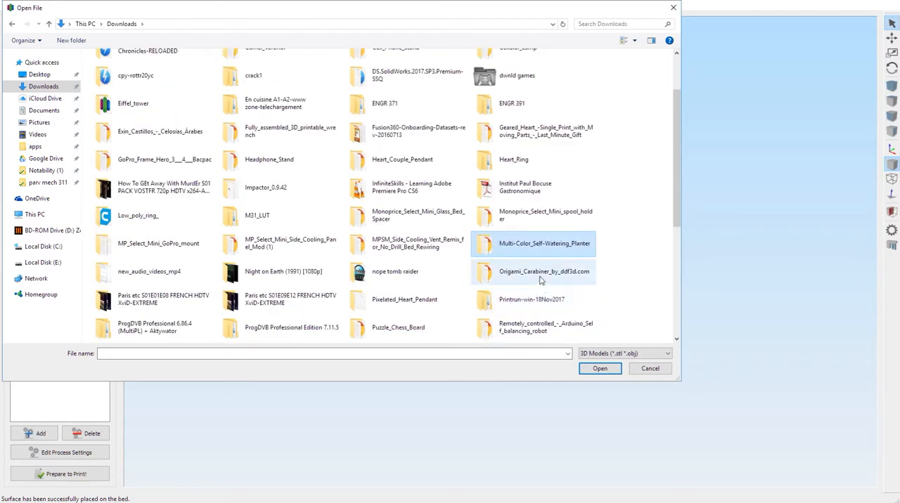
{"action": "scroll", "coordinate": [425, 298], "scroll_direction": "down", "scroll_amount": 1}
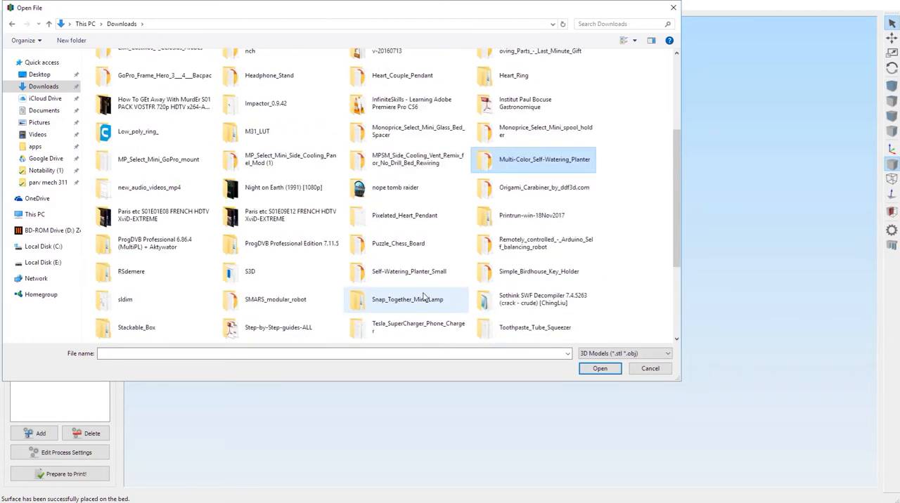
{"action": "double_click", "coordinate": [513, 242]}
{"action": "double_click", "coordinate": [105, 69]}
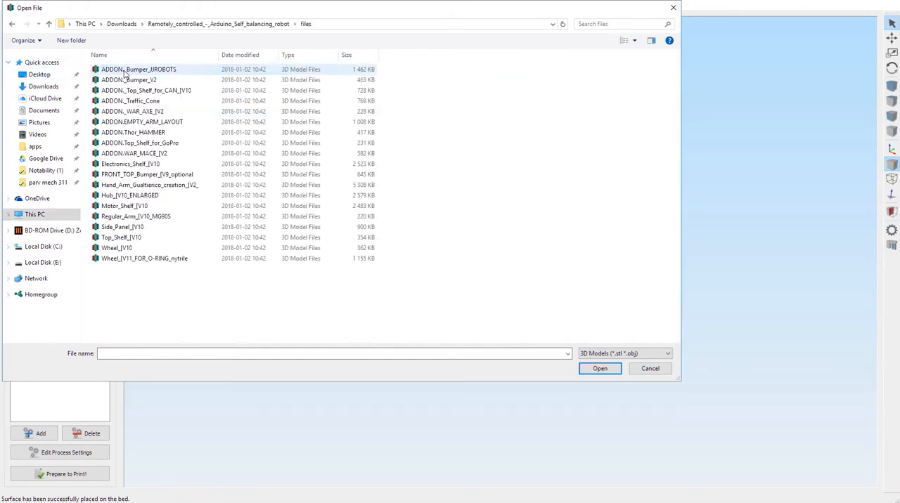
{"action": "left_click_drag", "start_coordinate": [171, 302], "coordinate": [139, 24]}
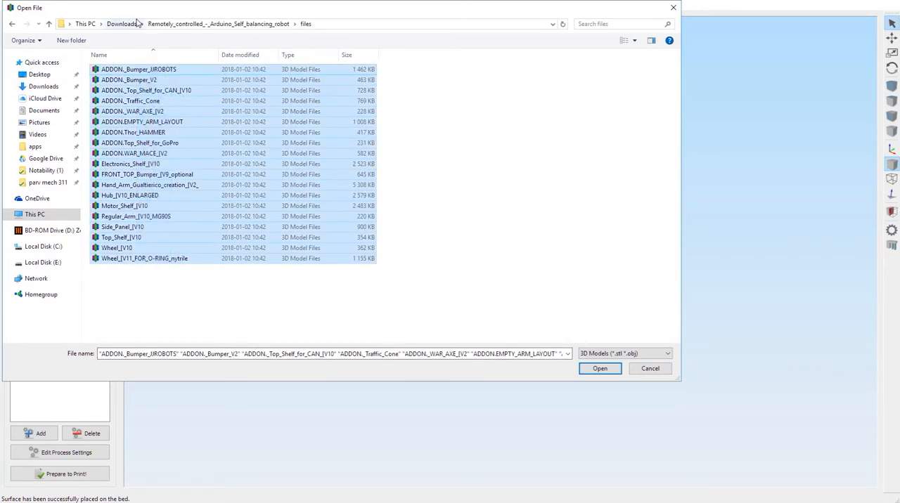
{"action": "left_click", "coordinate": [600, 370]}
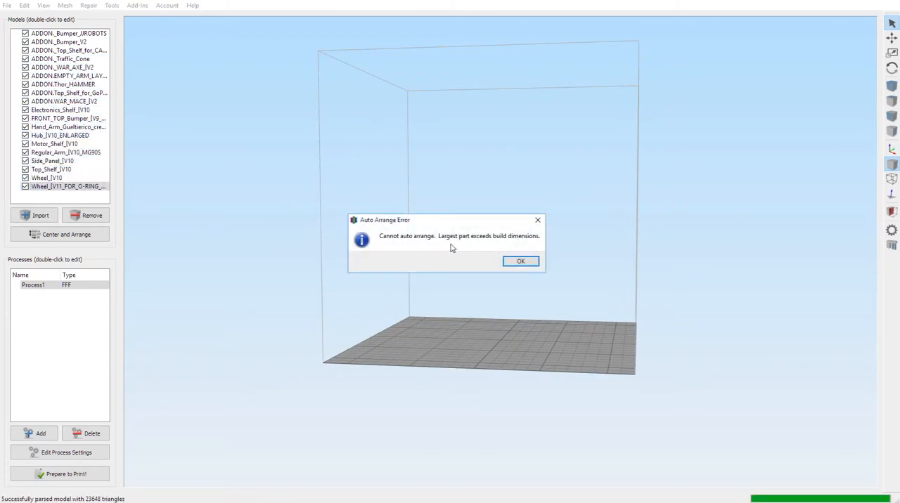
{"action": "left_click", "coordinate": [517, 263]}
Step: Examine the imported robot parts from several angles, checking how they sit relative to the build plate
{"action": "left_click_drag", "start_coordinate": [588, 275], "coordinate": [547, 285]}
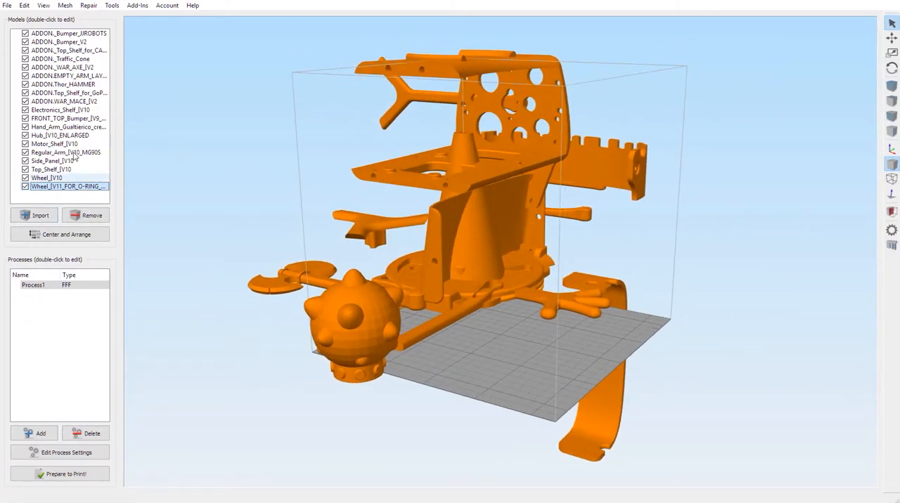
{"action": "left_click_drag", "start_coordinate": [486, 223], "coordinate": [508, 221]}
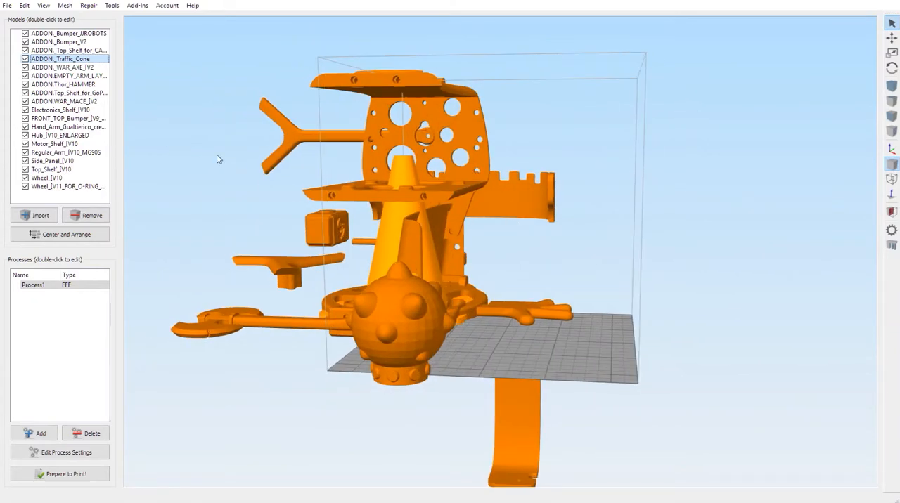
{"action": "left_click_drag", "start_coordinate": [509, 301], "coordinate": [455, 349]}
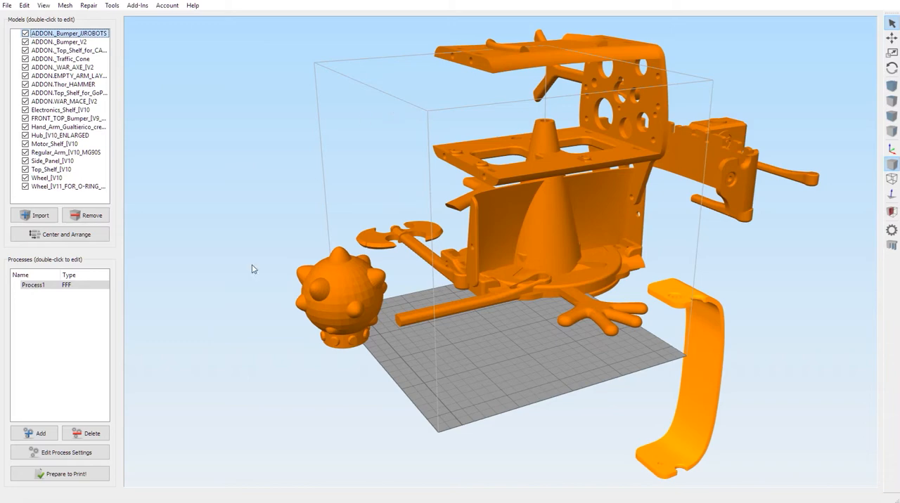
{"action": "left_click_drag", "start_coordinate": [224, 318], "coordinate": [258, 365]}
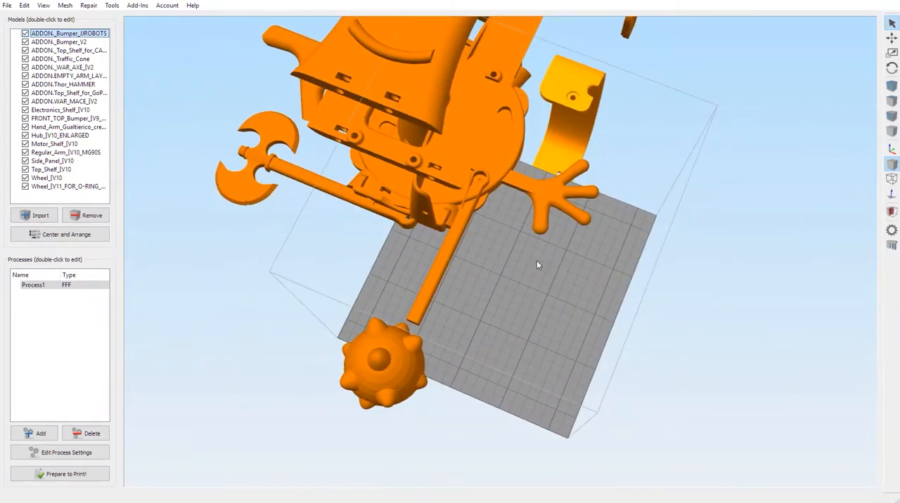
{"action": "scroll", "coordinate": [540, 271], "scroll_direction": "down", "scroll_amount": 3}
{"action": "scroll", "coordinate": [540, 273], "scroll_direction": "up", "scroll_amount": 3}
{"action": "scroll", "coordinate": [540, 274], "scroll_direction": "down", "scroll_amount": 4}
{"action": "left_click", "coordinate": [427, 351]}
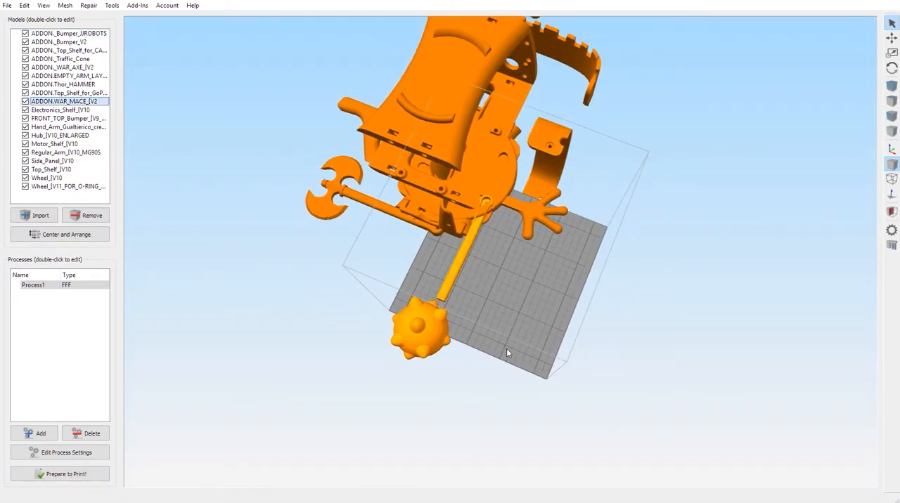
{"action": "left_click_drag", "start_coordinate": [507, 348], "coordinate": [516, 306]}
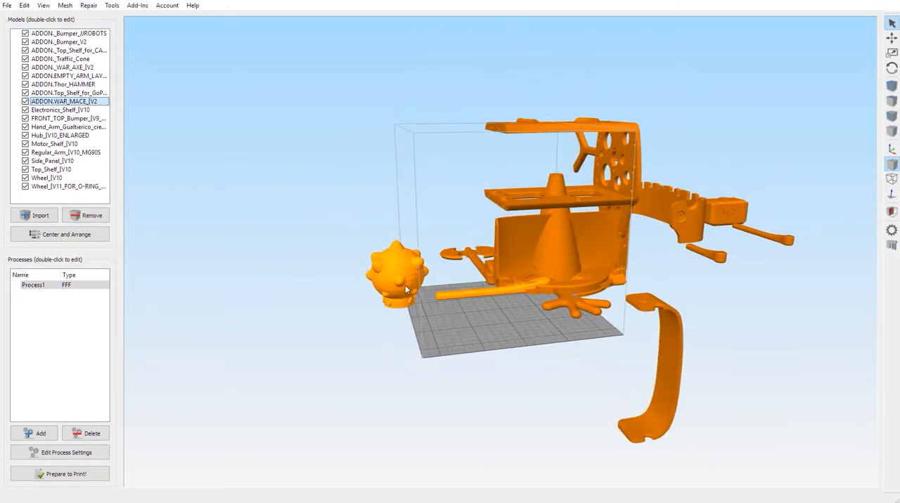
Step: Move the war mace and the JJROBOTS bumper away from the other parts
{"action": "left_click_drag", "start_coordinate": [398, 275], "coordinate": [420, 253]}
{"action": "left_click", "coordinate": [891, 38]}
{"action": "left_click_drag", "start_coordinate": [401, 310], "coordinate": [190, 292]}
{"action": "left_click_drag", "start_coordinate": [335, 389], "coordinate": [385, 398]}
{"action": "left_click", "coordinate": [648, 283]}
{"action": "left_click_drag", "start_coordinate": [715, 266], "coordinate": [692, 301]}
{"action": "left_click_drag", "start_coordinate": [701, 341], "coordinate": [667, 280]}
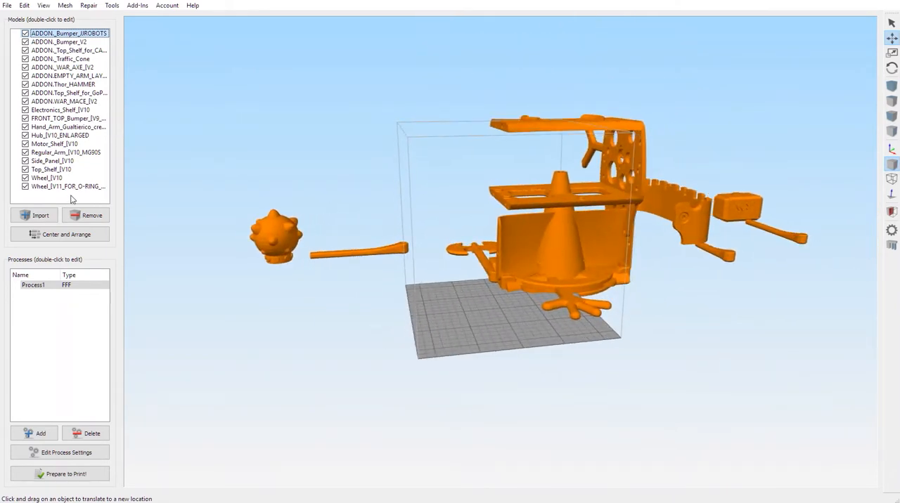
Step: Hide every imported robot part, from the JJROBOTS bumper through the O-ring wheel
{"action": "left_click_drag", "start_coordinate": [73, 200], "coordinate": [40, 28]}
{"action": "left_click", "coordinate": [26, 33]}
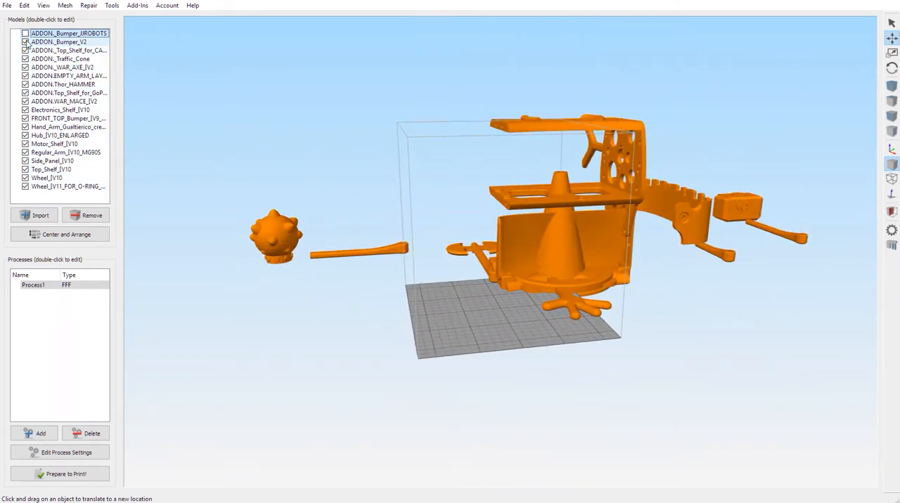
{"action": "left_click", "coordinate": [26, 41]}
{"action": "left_click", "coordinate": [25, 50]}
{"action": "left_click", "coordinate": [25, 58]}
{"action": "left_click", "coordinate": [25, 67]}
{"action": "left_click", "coordinate": [25, 76]}
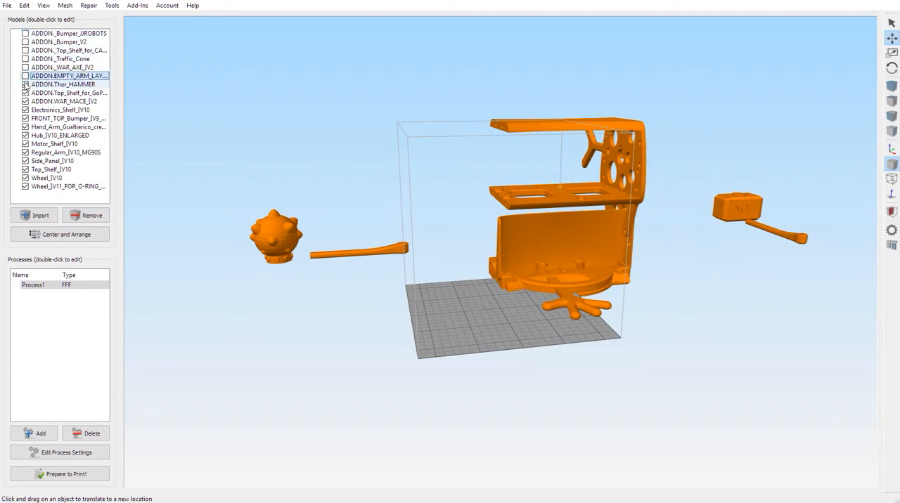
{"action": "left_click", "coordinate": [25, 83]}
{"action": "left_click", "coordinate": [26, 92]}
{"action": "left_click", "coordinate": [25, 101]}
{"action": "left_click", "coordinate": [26, 118]}
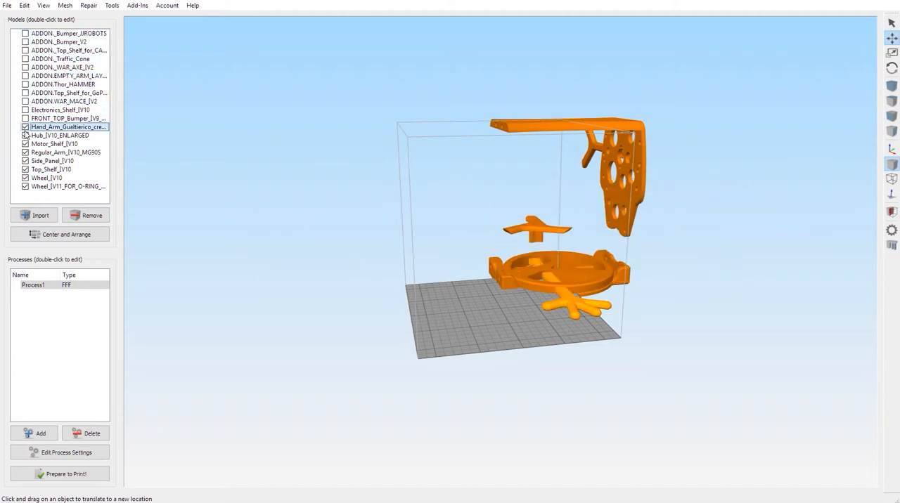
{"action": "left_click", "coordinate": [25, 127]}
{"action": "left_click", "coordinate": [26, 135]}
{"action": "left_click", "coordinate": [25, 143]}
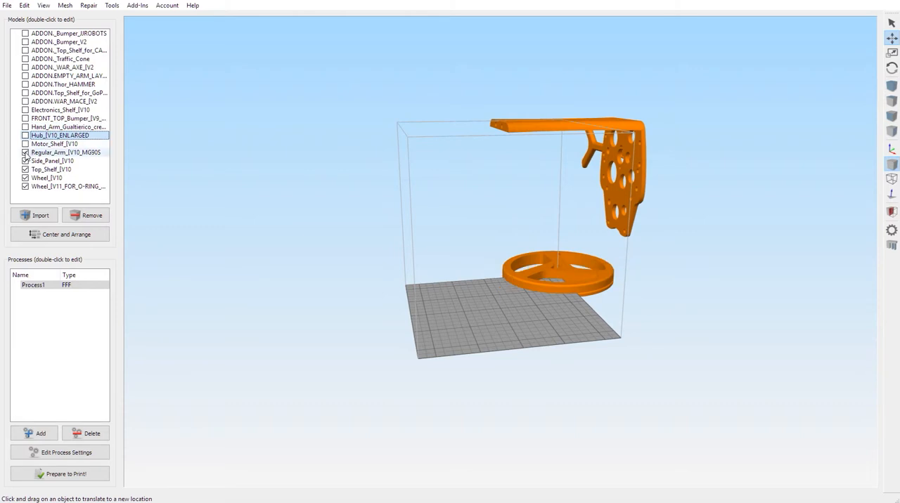
{"action": "left_click", "coordinate": [26, 152]}
{"action": "left_click", "coordinate": [26, 160]}
{"action": "left_click", "coordinate": [26, 169]}
{"action": "left_click", "coordinate": [25, 186]}
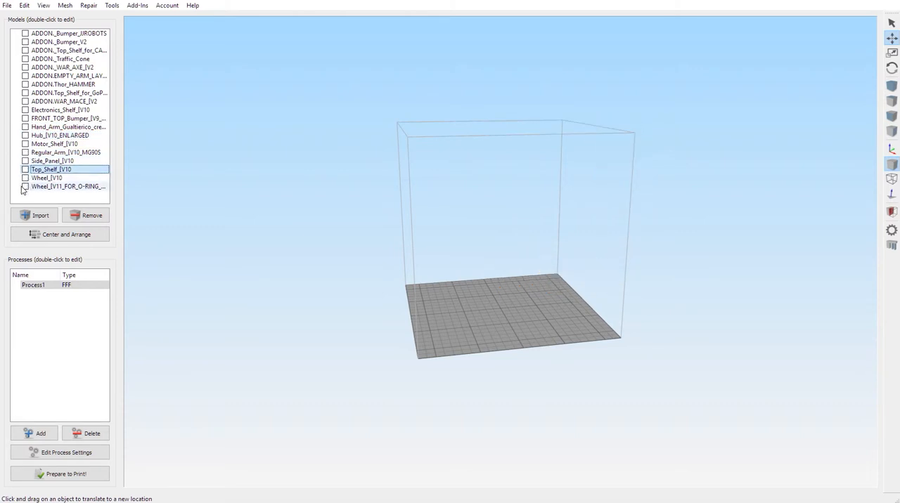
Step: Show only the JJROBOTS bumper and try to bring it onto the build plate with Center and Arrange
{"action": "left_click", "coordinate": [26, 34]}
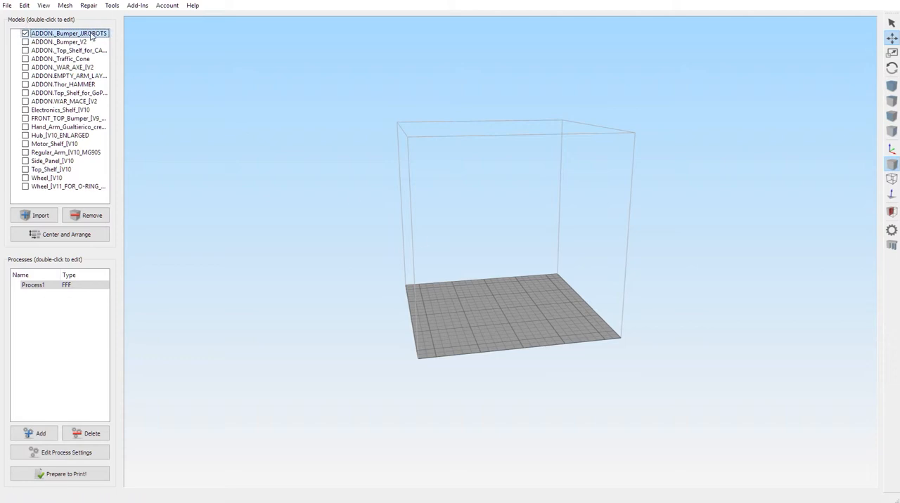
{"action": "left_click_drag", "start_coordinate": [494, 246], "coordinate": [231, 228]}
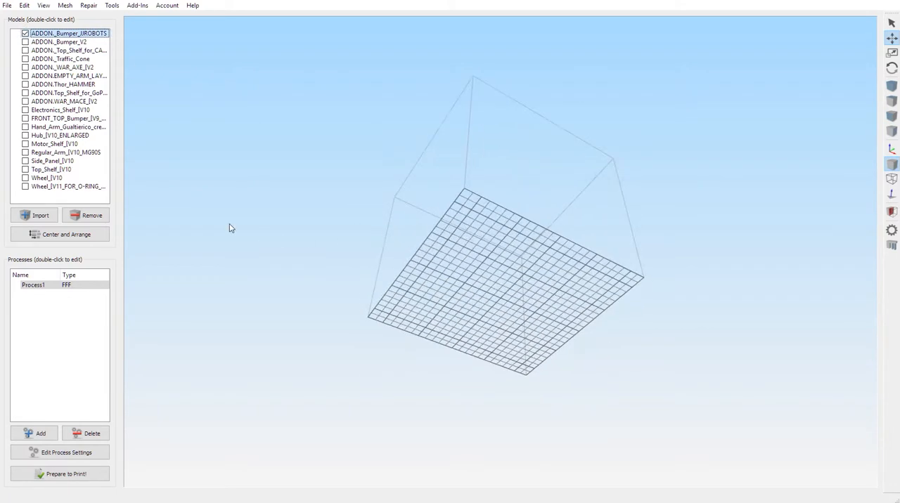
{"action": "left_click", "coordinate": [83, 236]}
{"action": "left_click", "coordinate": [520, 266]}
{"action": "left_click_drag", "start_coordinate": [520, 266], "coordinate": [509, 301]}
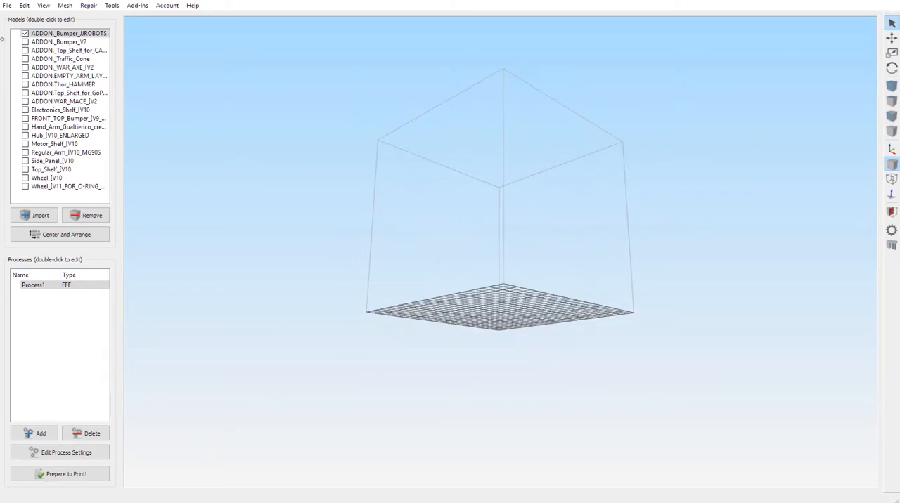
Step: Show only the Wheel_[V11_FOR_O-RING part and try to center it on the build plate with Center and Arrange
{"action": "left_click", "coordinate": [26, 188]}
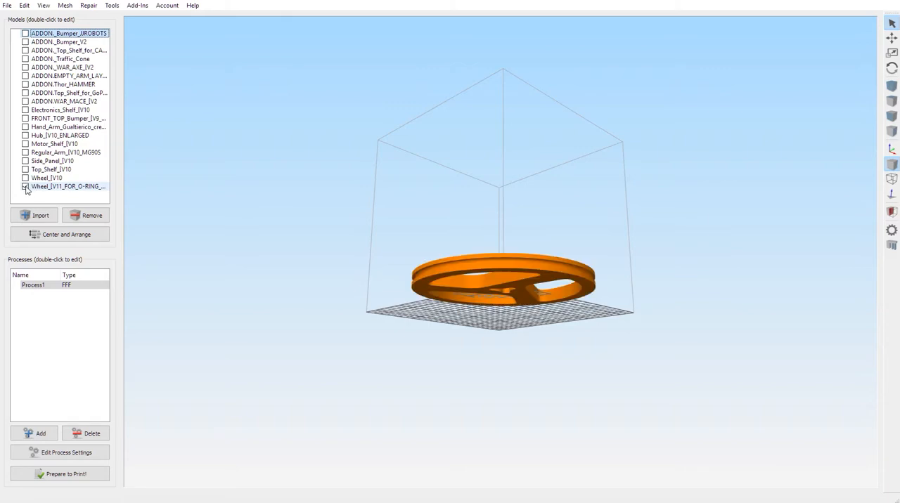
{"action": "left_click_drag", "start_coordinate": [443, 260], "coordinate": [439, 345]}
{"action": "left_click", "coordinate": [93, 235]}
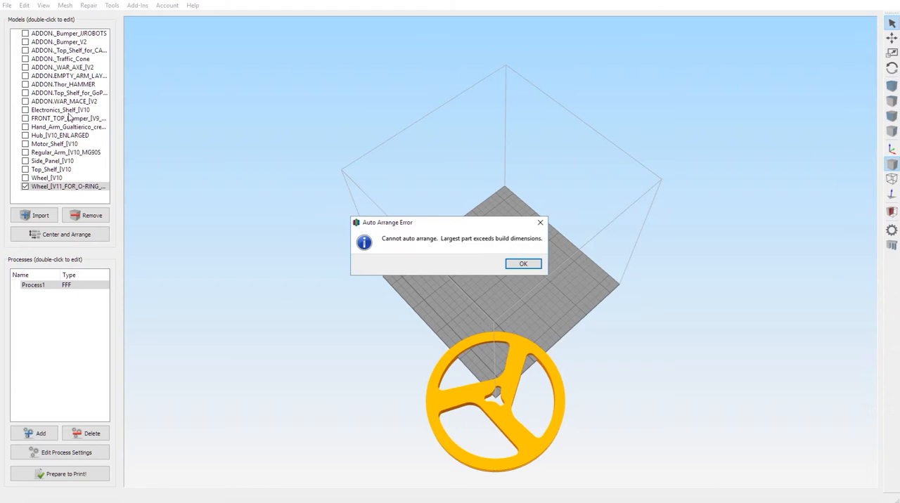
Step: Dismiss the auto-arrange error and remove all the imported robot parts from the model list
{"action": "left_click", "coordinate": [524, 266]}
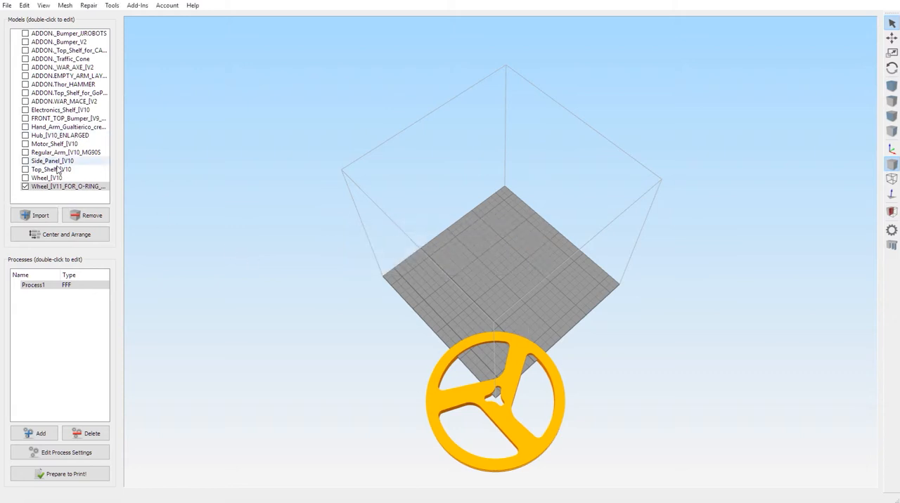
{"action": "left_click_drag", "start_coordinate": [66, 193], "coordinate": [53, 43]}
{"action": "left_click", "coordinate": [92, 216]}
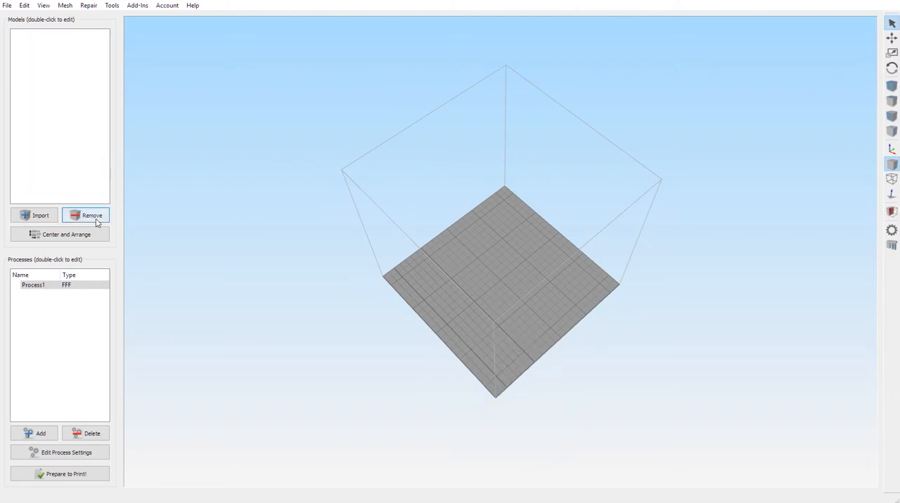
Step: Import ADDON._Bumper_JJROBOTS on its own, inspect its orientation on the build plate, and remove it
{"action": "left_click", "coordinate": [49, 217]}
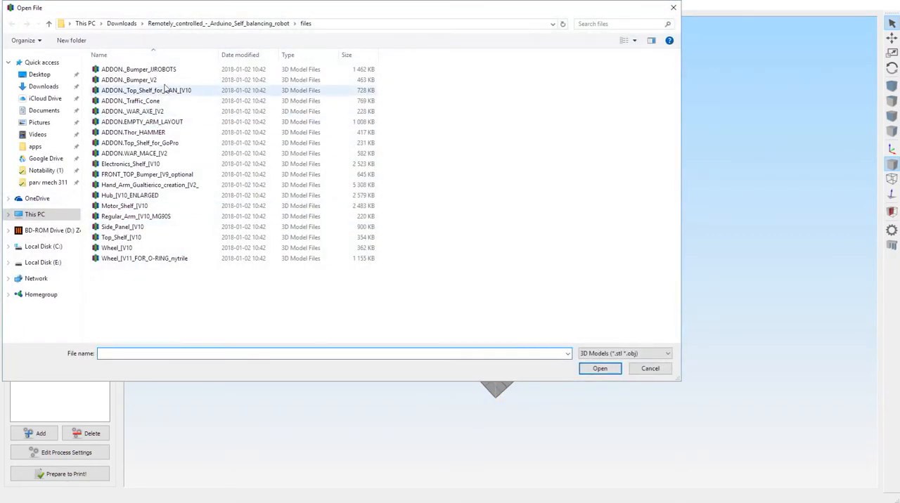
{"action": "double_click", "coordinate": [185, 70]}
{"action": "left_click_drag", "start_coordinate": [539, 302], "coordinate": [520, 290]}
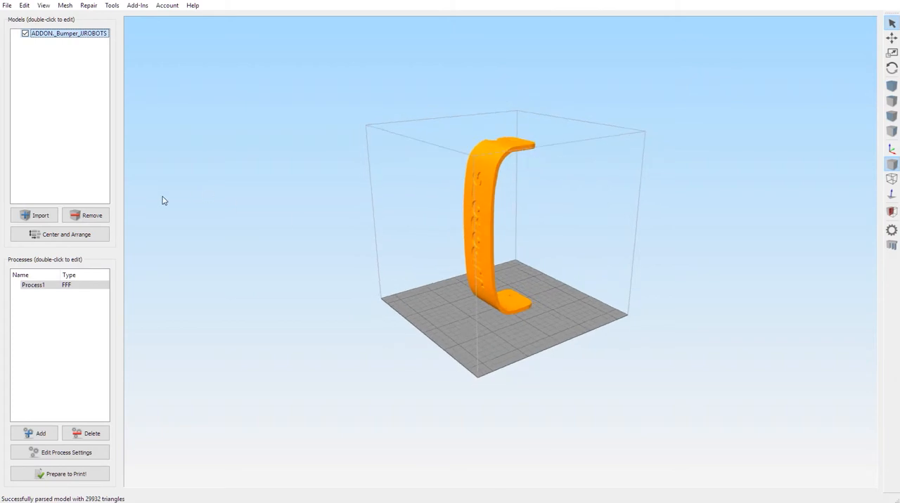
{"action": "left_click", "coordinate": [88, 217]}
Step: Import ADDON._Bumper_V2, examine it on the build plate from above and from the side, and remove it
{"action": "left_click", "coordinate": [35, 216]}
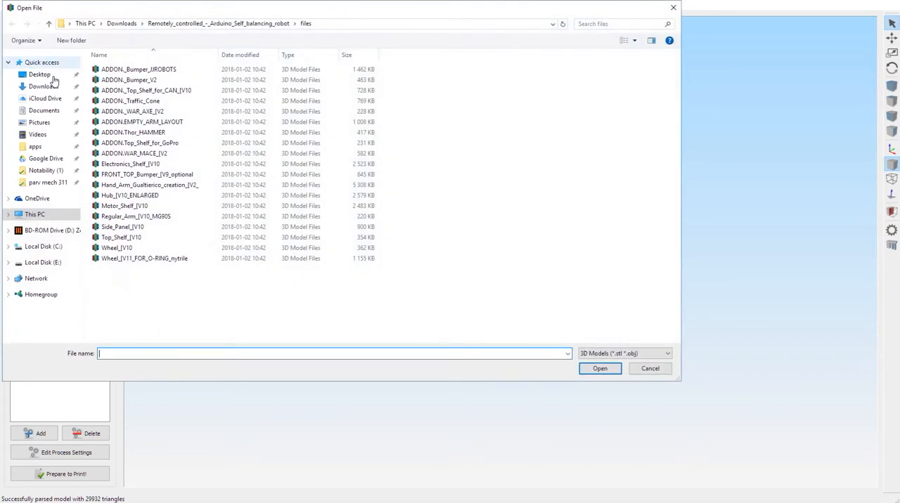
{"action": "double_click", "coordinate": [118, 82]}
{"action": "left_click_drag", "start_coordinate": [497, 269], "coordinate": [510, 302]}
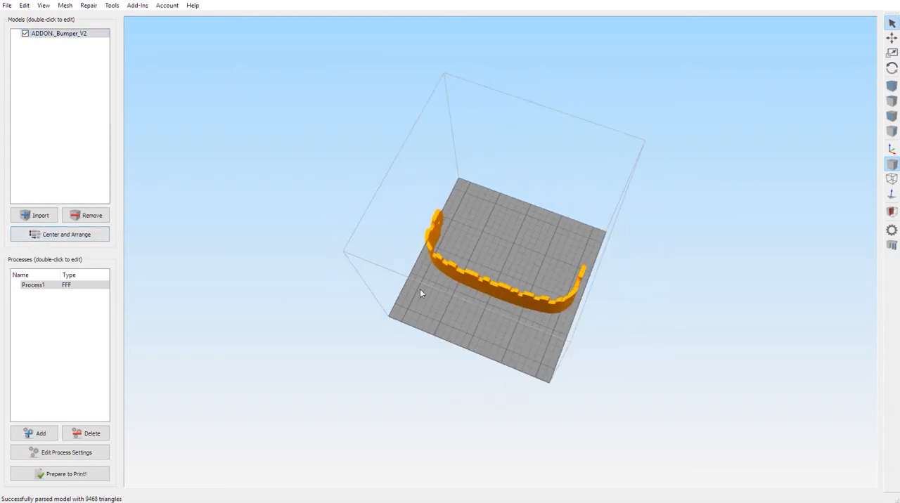
{"action": "left_click_drag", "start_coordinate": [419, 290], "coordinate": [402, 263]}
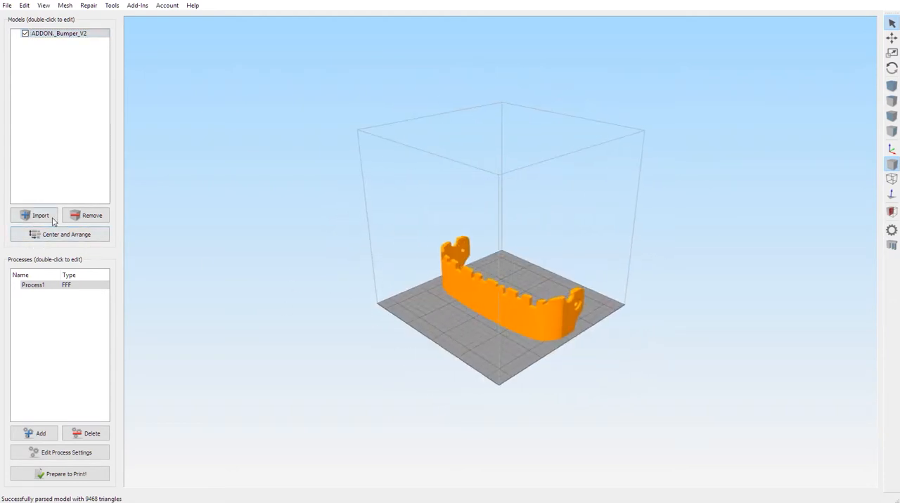
{"action": "left_click", "coordinate": [87, 216]}
Step: Import ADDON._Top_Shelf_for_CAN_[V10, check how it lies on the build plate, and remove it
{"action": "left_click", "coordinate": [44, 218]}
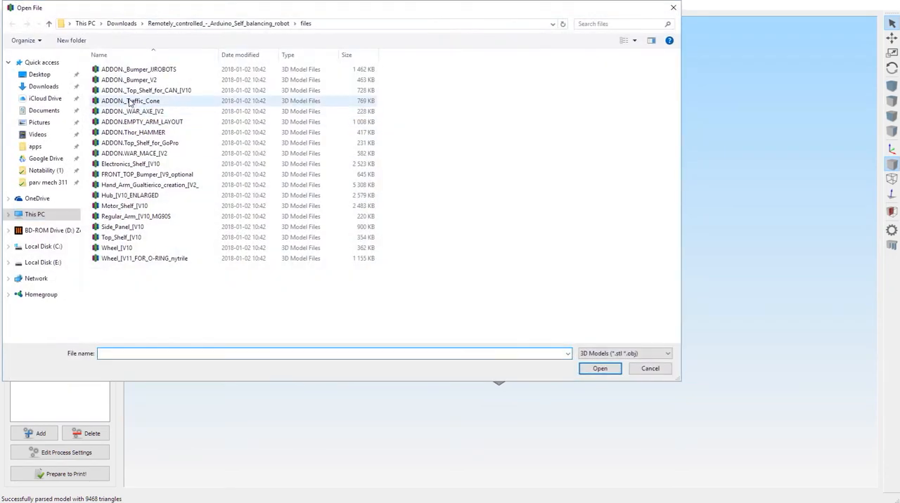
{"action": "double_click", "coordinate": [136, 96]}
{"action": "left_click_drag", "start_coordinate": [448, 272], "coordinate": [422, 299]}
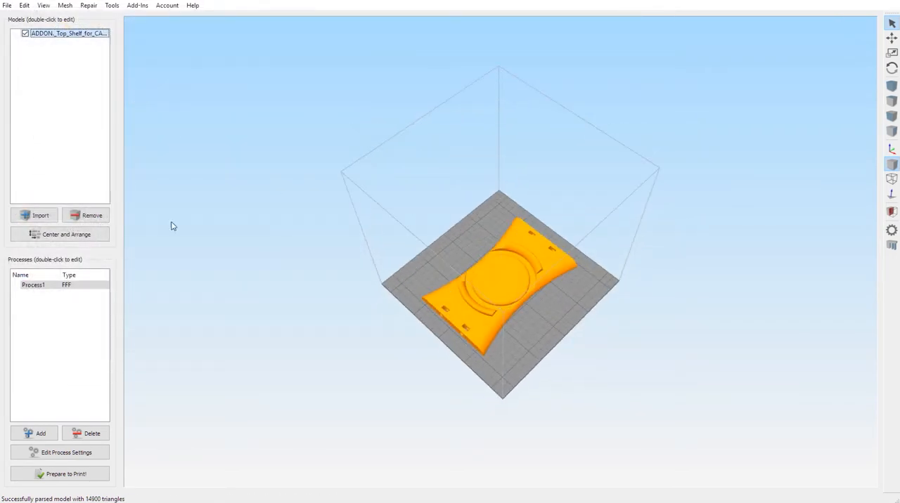
{"action": "left_click", "coordinate": [96, 220]}
Step: Import ADDON._Traffic_Cone, check how it stands on the build plate, and remove it
{"action": "left_click", "coordinate": [41, 216]}
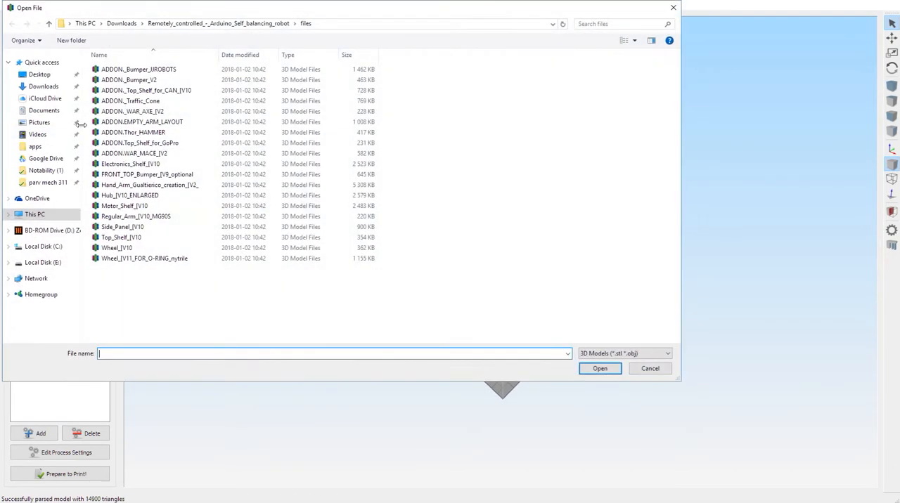
{"action": "double_click", "coordinate": [139, 103]}
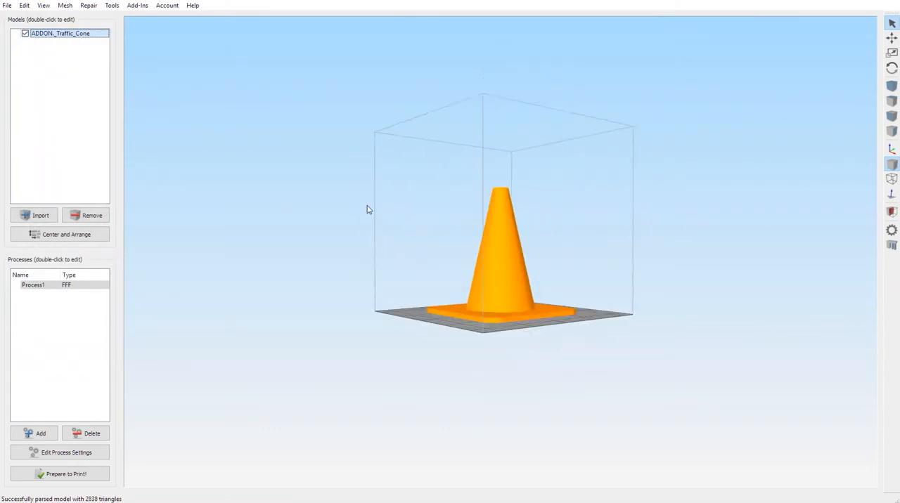
{"action": "left_click", "coordinate": [68, 218]}
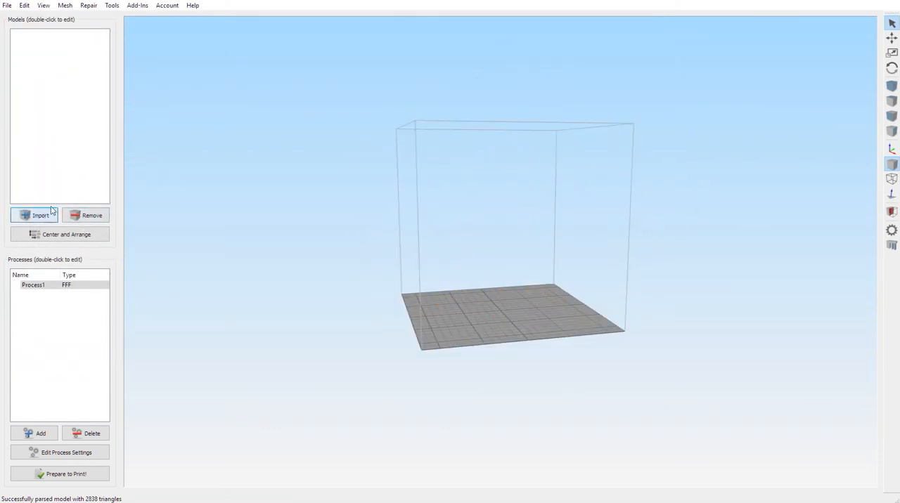
Step: Import ADDON._WAR_AXE_[V2, view its placement relative to the build plate, and remove it
{"action": "left_click", "coordinate": [51, 211]}
{"action": "double_click", "coordinate": [143, 114]}
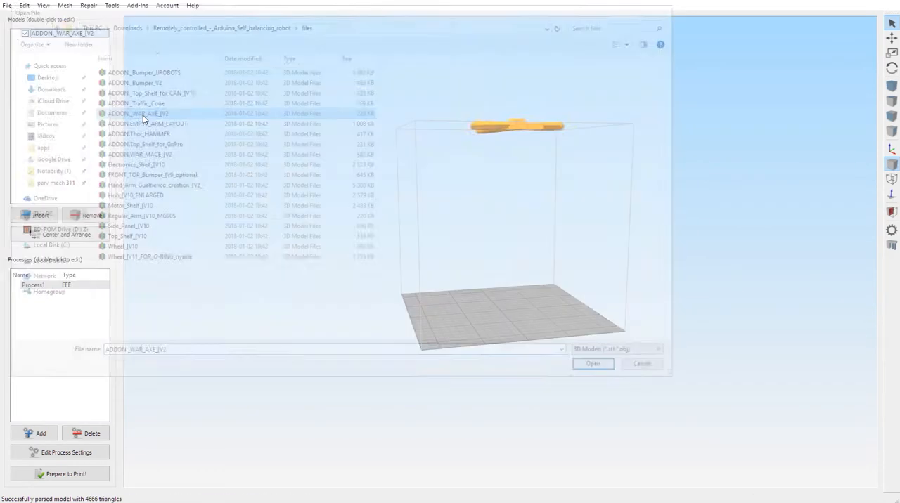
{"action": "left_click_drag", "start_coordinate": [434, 263], "coordinate": [244, 257]}
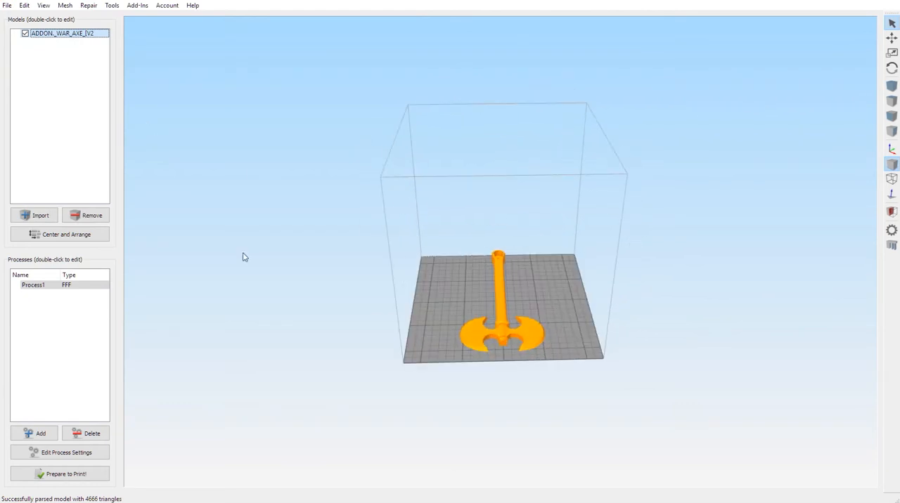
{"action": "left_click", "coordinate": [87, 216]}
Step: Import ADDON.EMPTY_ARM_LAYOUT to check its placement on the build plate, and remove it
{"action": "left_click", "coordinate": [54, 218]}
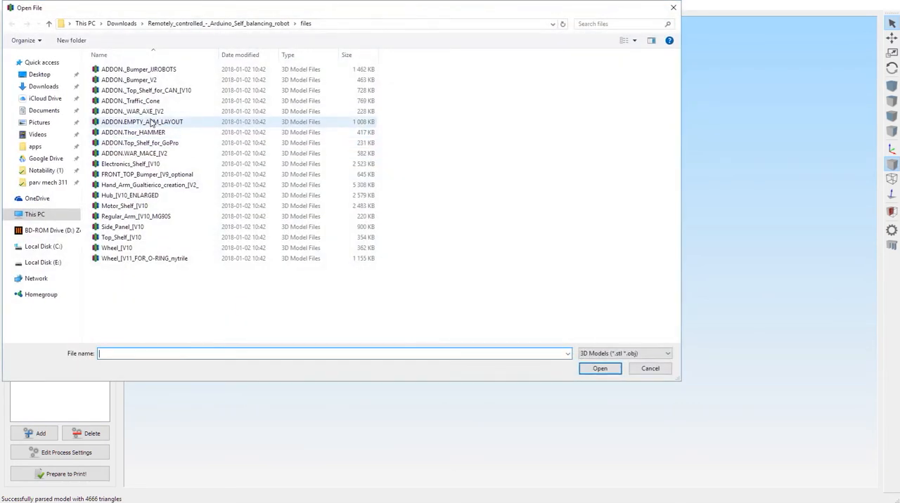
{"action": "double_click", "coordinate": [159, 122]}
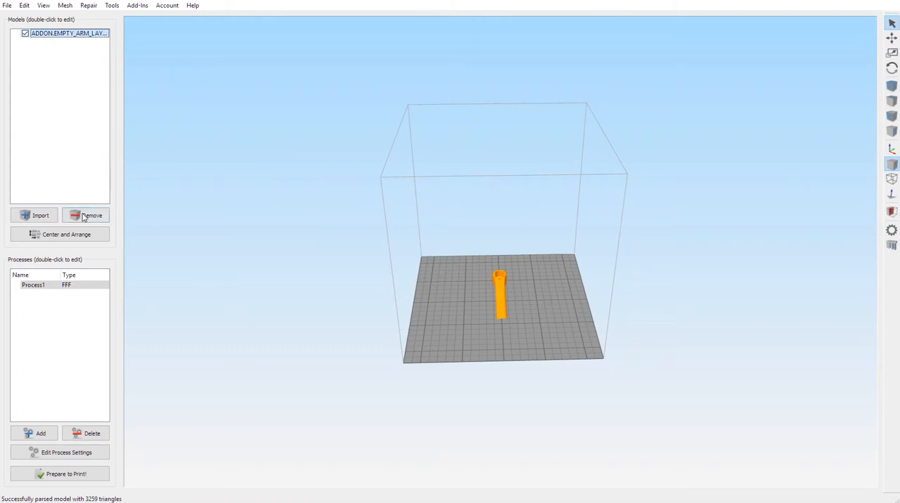
{"action": "left_click", "coordinate": [84, 216]}
Step: Import ADDON.Top_Shelf_for_GoPro to check its placement on the build plate, and remove it
{"action": "left_click", "coordinate": [42, 216]}
{"action": "left_click", "coordinate": [147, 142]}
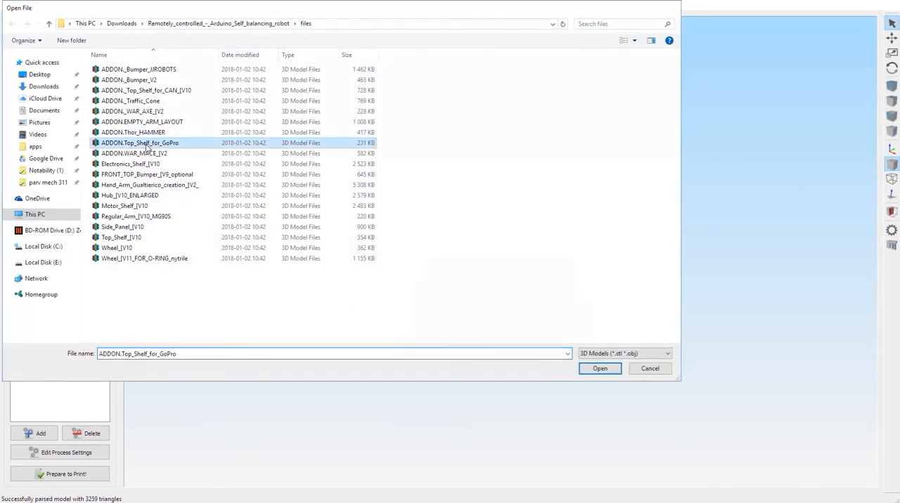
{"action": "double_click", "coordinate": [148, 143]}
{"action": "left_click", "coordinate": [84, 216]}
Step: Import ADDON.WAR_MACE_[V2 and dismiss the auto-arrange error
{"action": "left_click", "coordinate": [41, 216]}
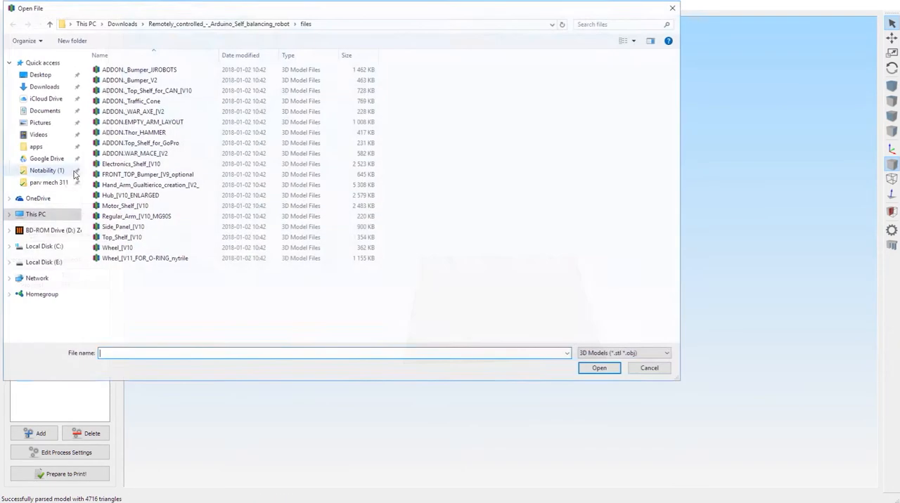
{"action": "double_click", "coordinate": [150, 153]}
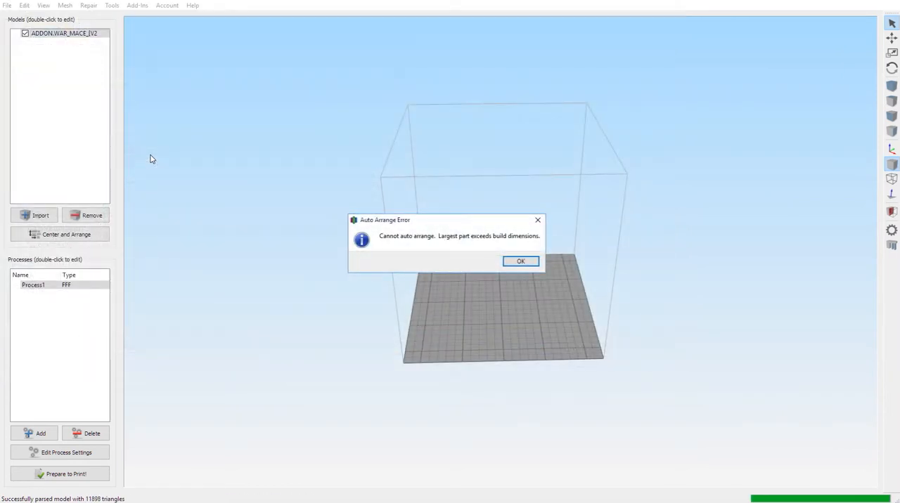
{"action": "left_click", "coordinate": [520, 263]}
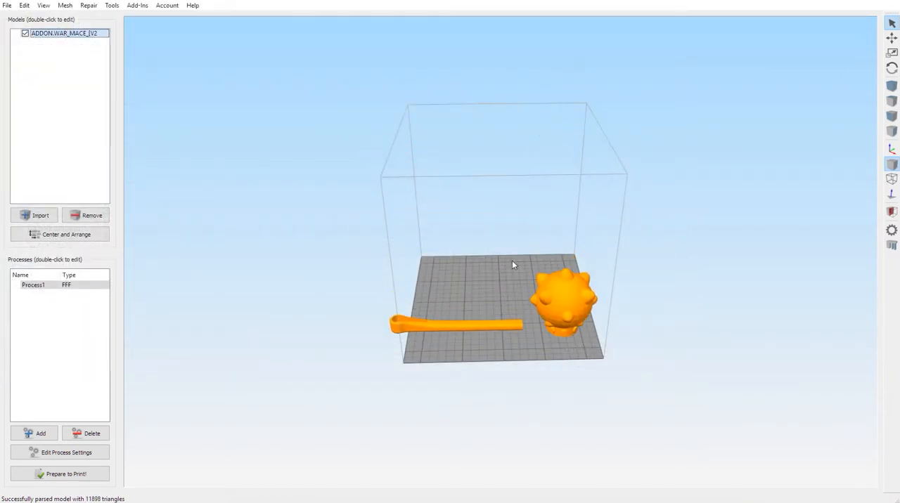
Step: Split the war mace's handle and spiked head into individual models with Separate Connected Surfaces
{"action": "left_click_drag", "start_coordinate": [496, 298], "coordinate": [469, 335]}
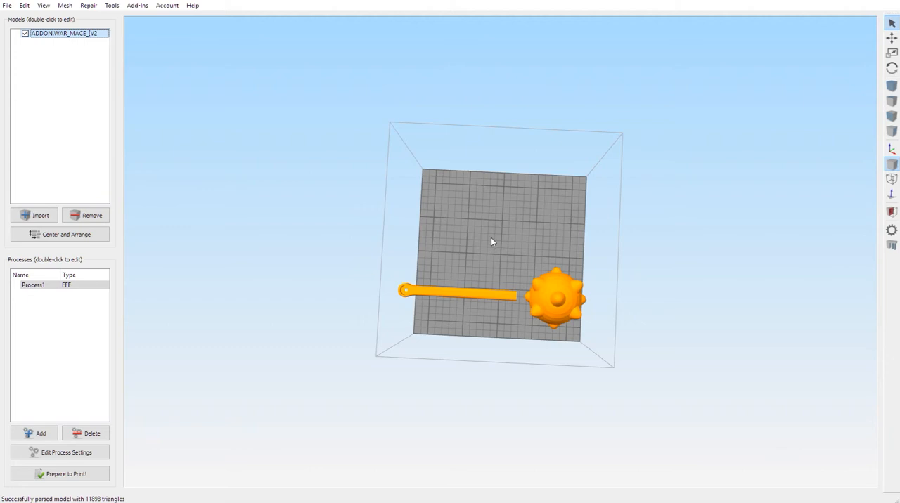
{"action": "left_click_drag", "start_coordinate": [491, 242], "coordinate": [445, 336]}
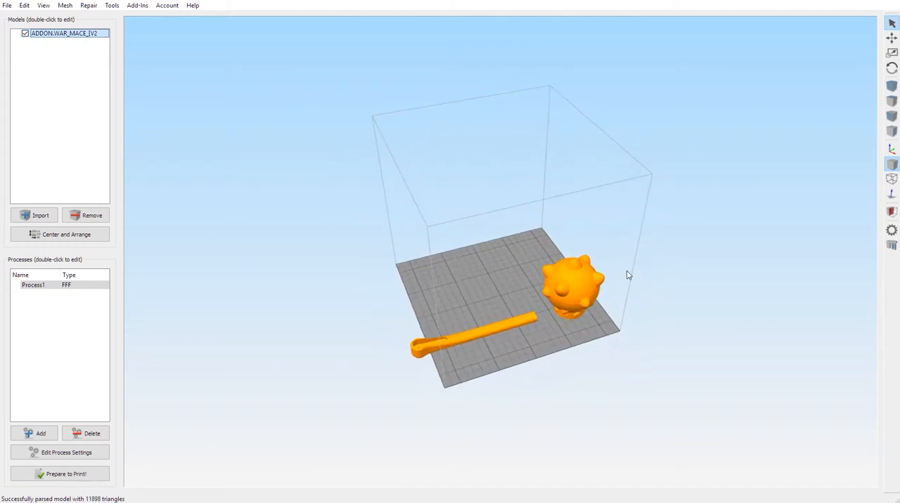
{"action": "left_click_drag", "start_coordinate": [540, 336], "coordinate": [485, 309]}
{"action": "left_click", "coordinate": [64, 6]}
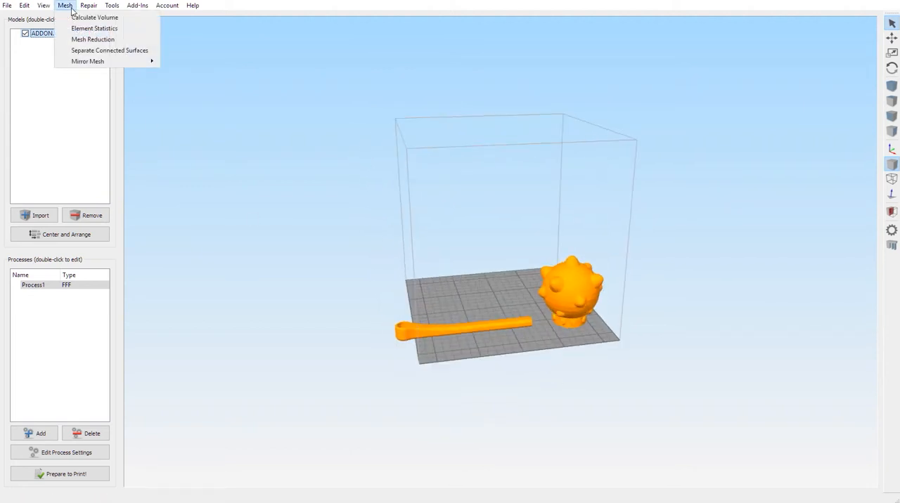
{"action": "left_click", "coordinate": [96, 51]}
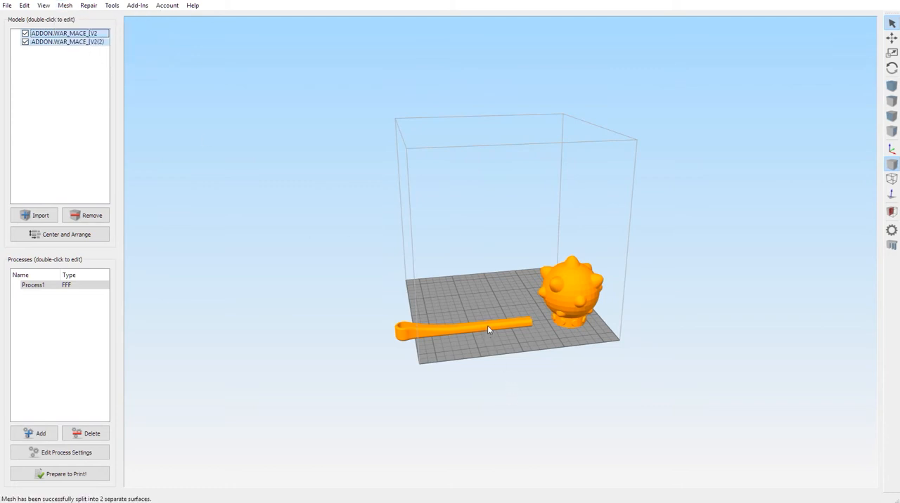
Step: Open the model settings of the split war mace and select its head and its handle individually
{"action": "left_click_drag", "start_coordinate": [489, 331], "coordinate": [485, 309]}
{"action": "left_click", "coordinate": [892, 38]}
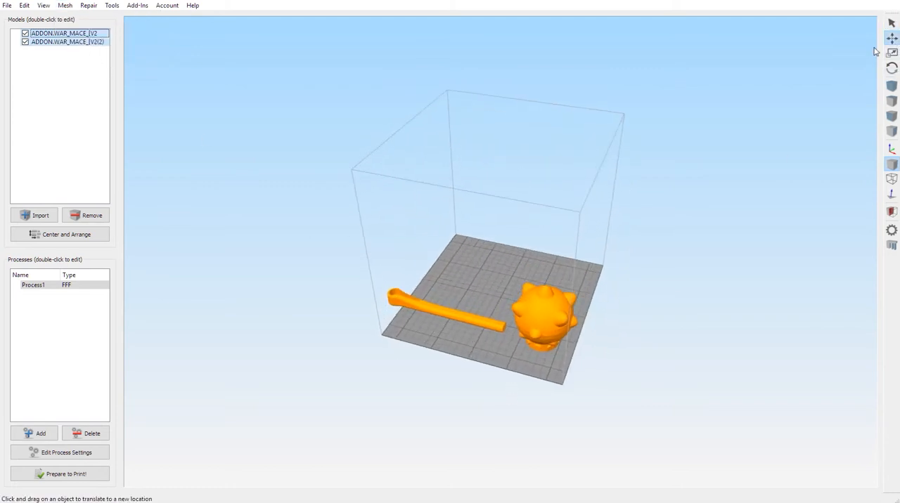
{"action": "mouse_move", "coordinate": [565, 311]}
{"action": "left_mouse_down"}
{"action": "mouse_move", "coordinate": [556, 304]}
{"action": "mouse_move", "coordinate": [566, 306]}
{"action": "left_mouse_up"}
{"action": "double_click", "coordinate": [485, 307]}
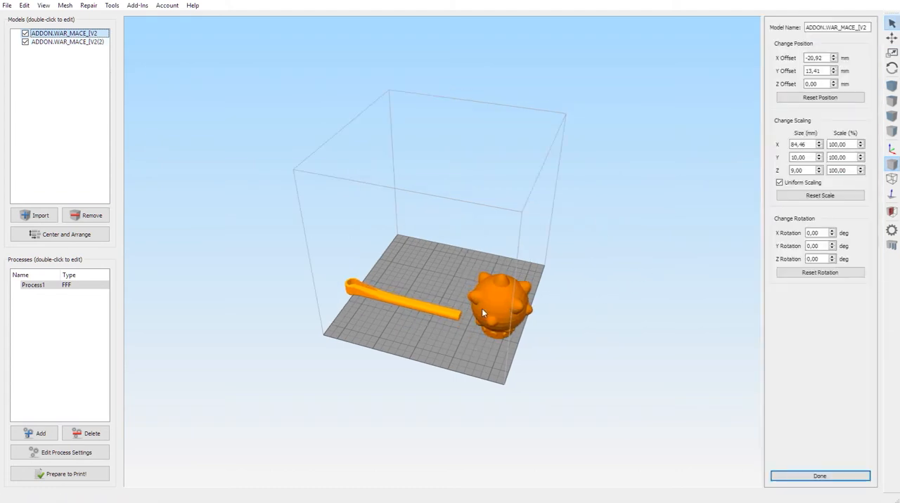
{"action": "left_click_drag", "start_coordinate": [484, 313], "coordinate": [517, 291]}
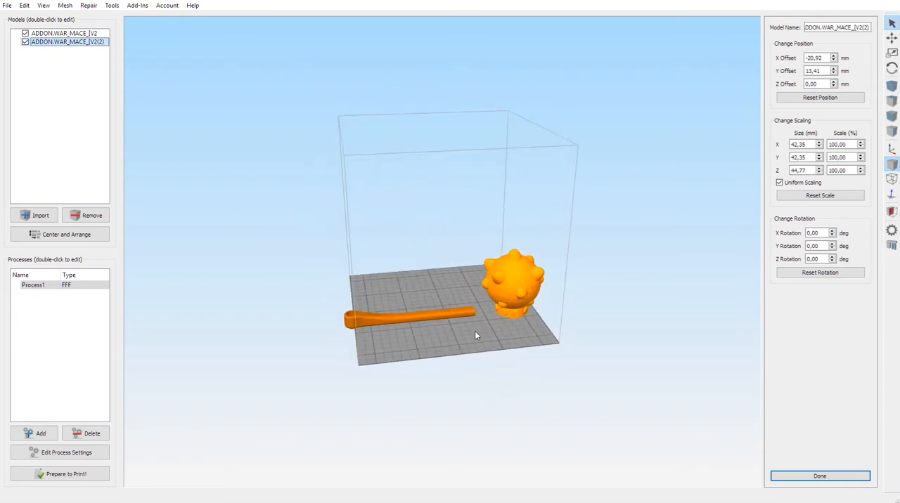
{"action": "left_click", "coordinate": [427, 314]}
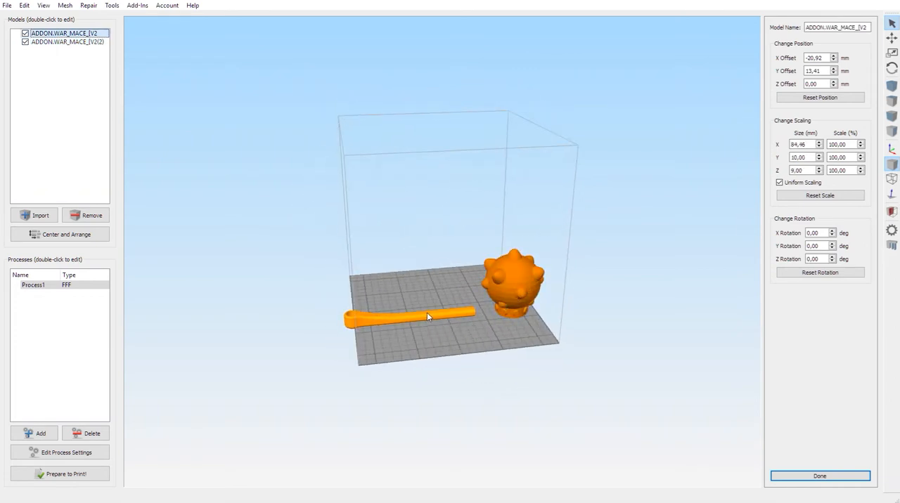
Step: Hide the mace head and move the handle fully onto the back half of the build plate
{"action": "left_click", "coordinate": [25, 43]}
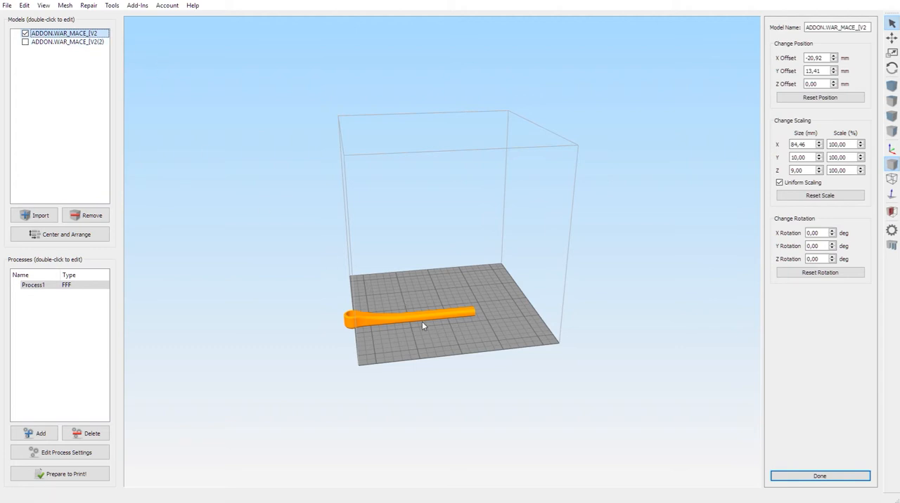
{"action": "mouse_move", "coordinate": [427, 318]}
{"action": "left_mouse_down"}
{"action": "mouse_move", "coordinate": [438, 317]}
{"action": "mouse_move", "coordinate": [426, 336]}
{"action": "left_mouse_up"}
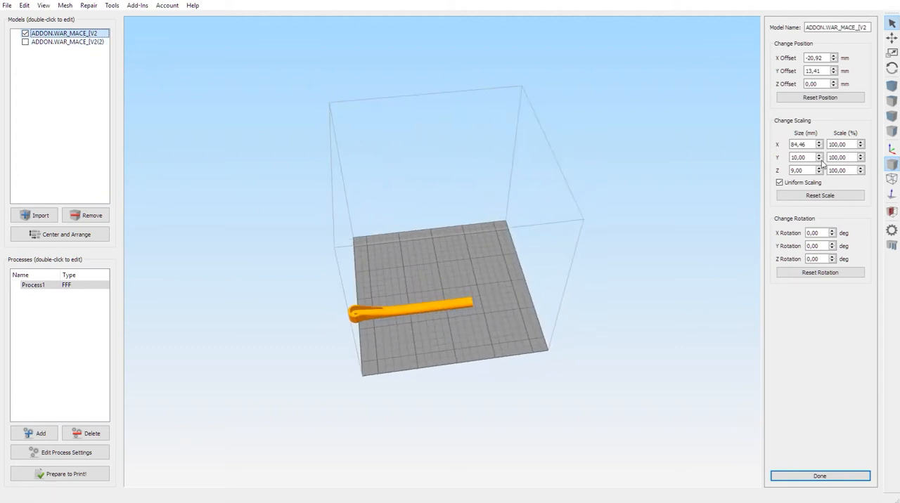
{"action": "left_click", "coordinate": [890, 38]}
{"action": "left_click_drag", "start_coordinate": [467, 313], "coordinate": [488, 268]}
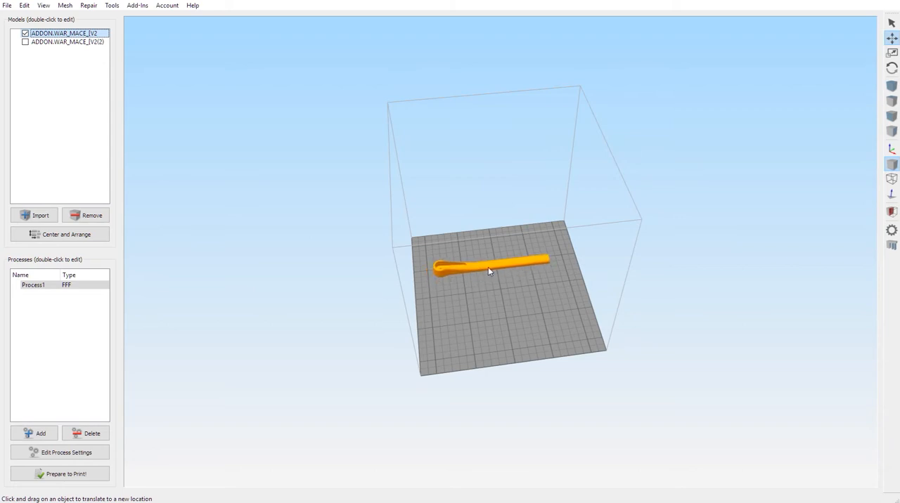
Step: Show the mace head again and move it clear of the handle, in front of it on the build plate
{"action": "left_click", "coordinate": [25, 42]}
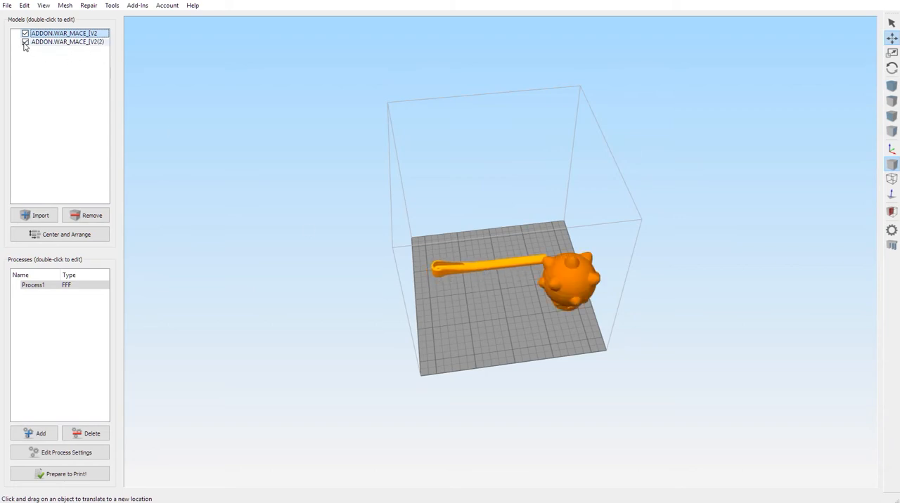
{"action": "left_click_drag", "start_coordinate": [556, 270], "coordinate": [551, 287]}
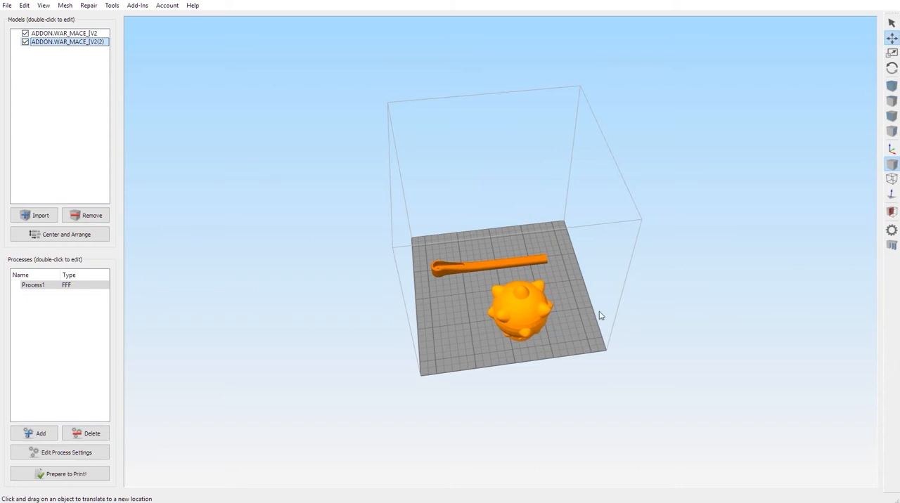
{"action": "left_click_drag", "start_coordinate": [598, 315], "coordinate": [566, 227]}
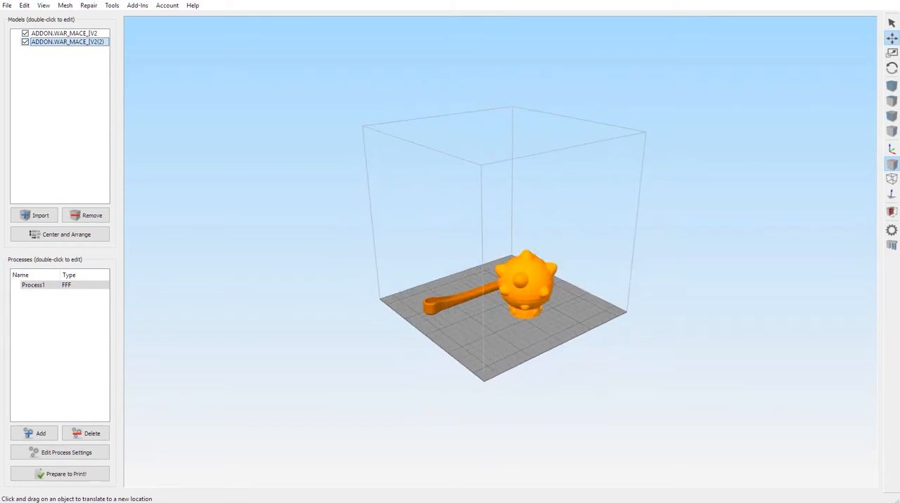
{"action": "left_click", "coordinate": [65, 6]}
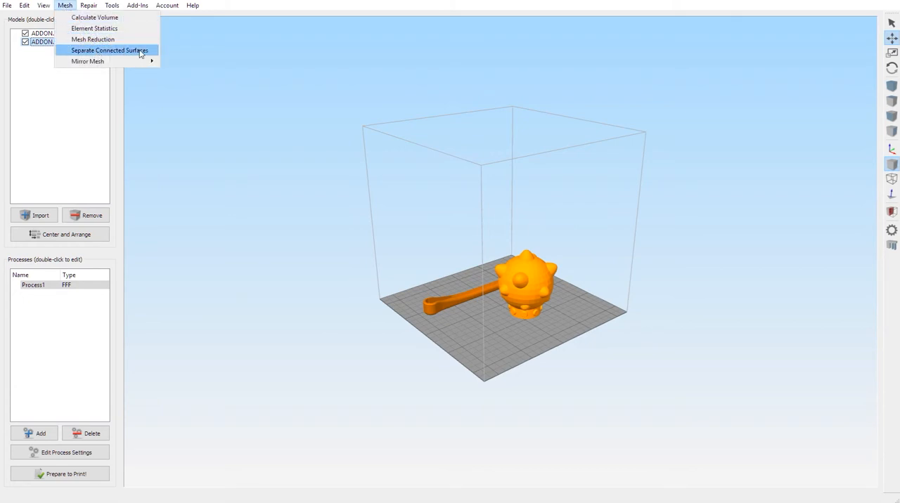
Step: Toggle the visibility of the split mace pieces and move the mace head farther forward, away from the handle
{"action": "left_click_drag", "start_coordinate": [485, 330], "coordinate": [424, 360]}
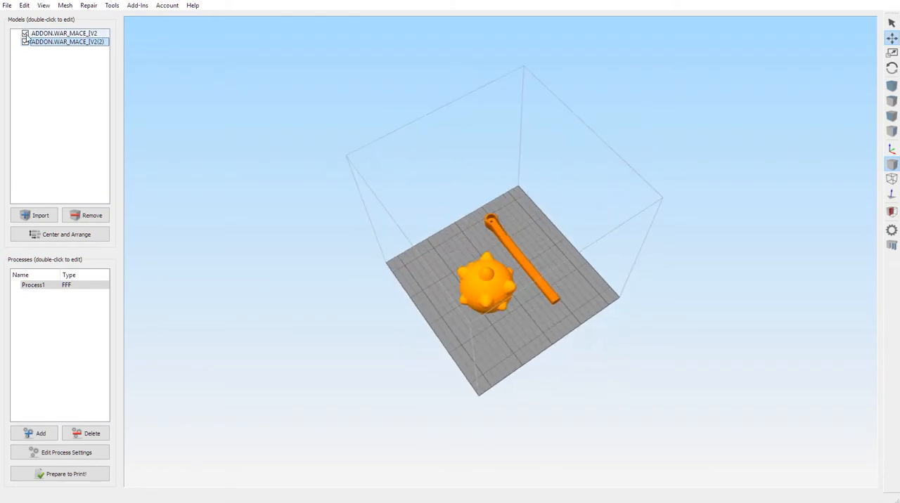
{"action": "left_click", "coordinate": [27, 34]}
{"action": "left_click", "coordinate": [26, 43]}
{"action": "left_click", "coordinate": [25, 43]}
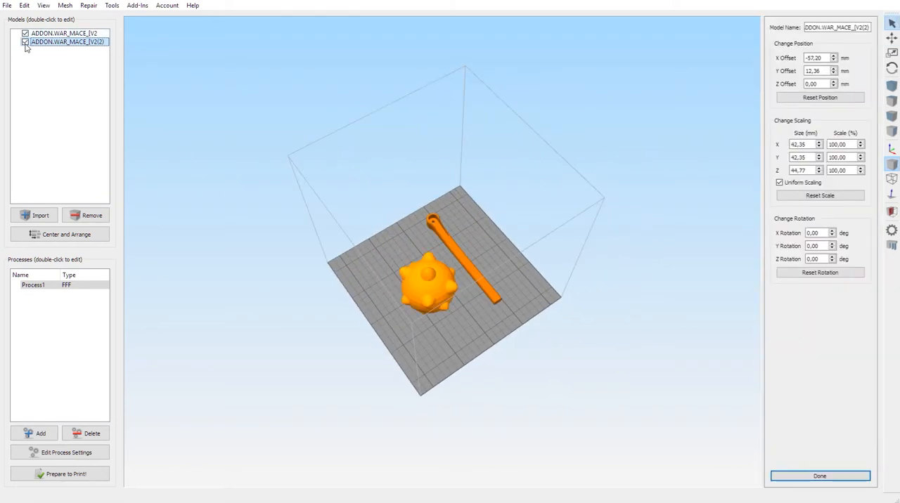
{"action": "left_click_drag", "start_coordinate": [531, 318], "coordinate": [549, 282]}
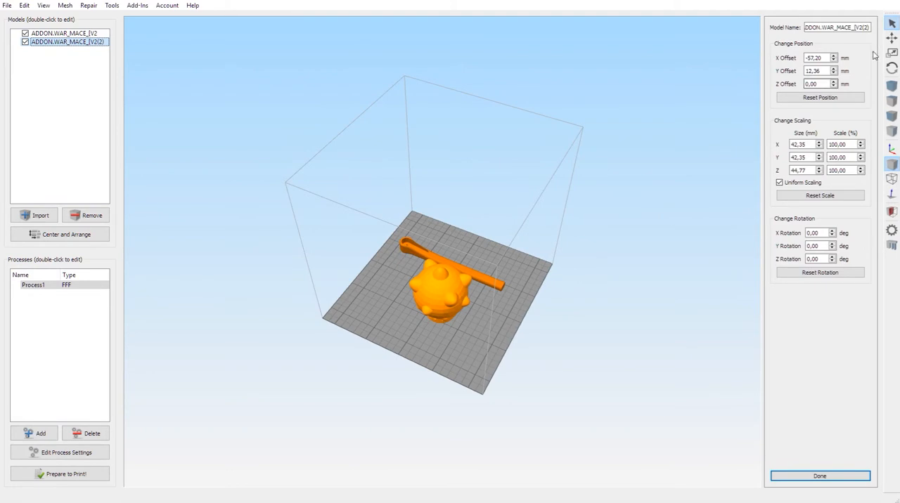
{"action": "left_click", "coordinate": [891, 39]}
{"action": "left_click_drag", "start_coordinate": [471, 305], "coordinate": [471, 312]}
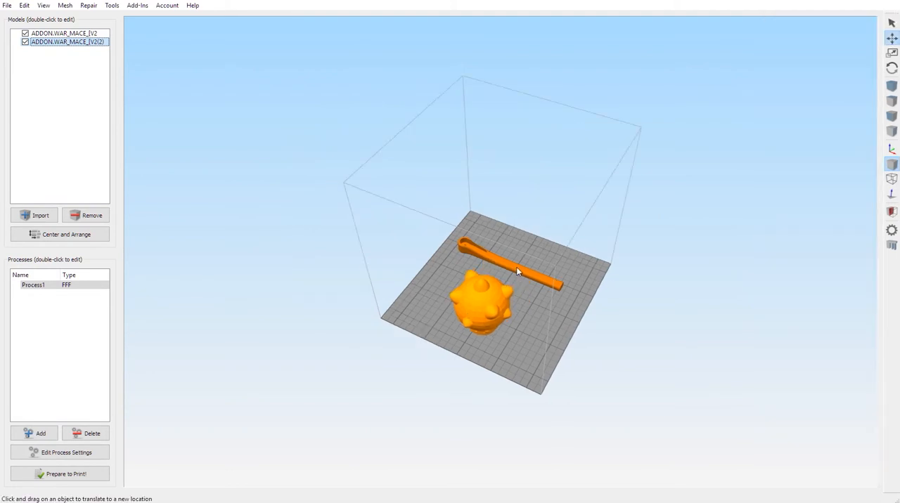
{"action": "left_click_drag", "start_coordinate": [518, 268], "coordinate": [519, 270]}
Step: Remove both mace pieces from the build plate and import the Hub_[V10_ENLARGED model
{"action": "left_click", "coordinate": [90, 217]}
{"action": "left_click", "coordinate": [90, 217]}
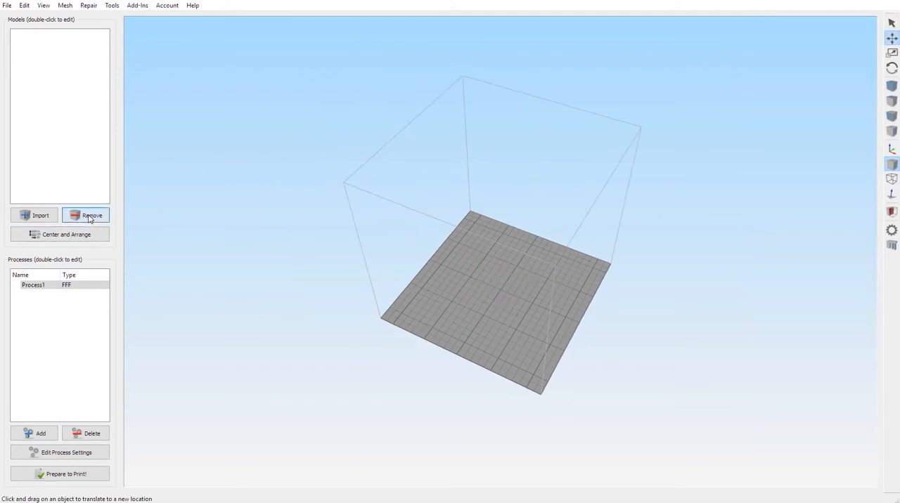
{"action": "left_click", "coordinate": [37, 218]}
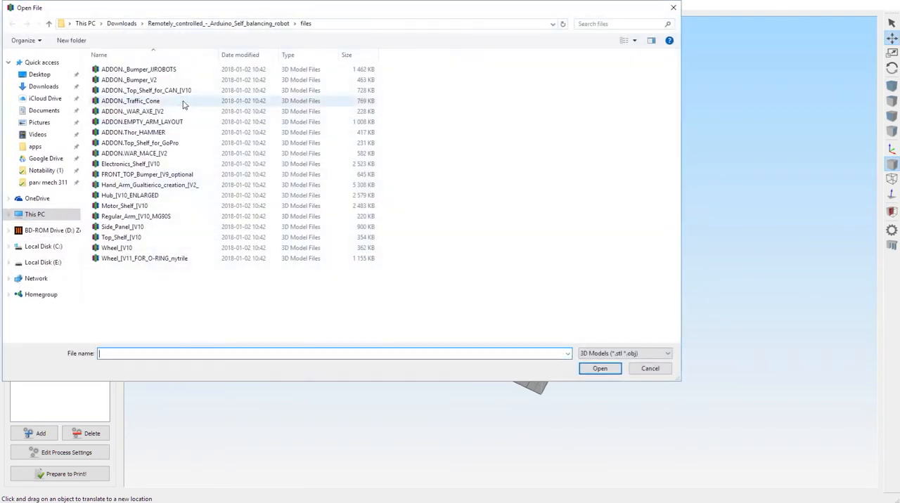
{"action": "double_click", "coordinate": [149, 197]}
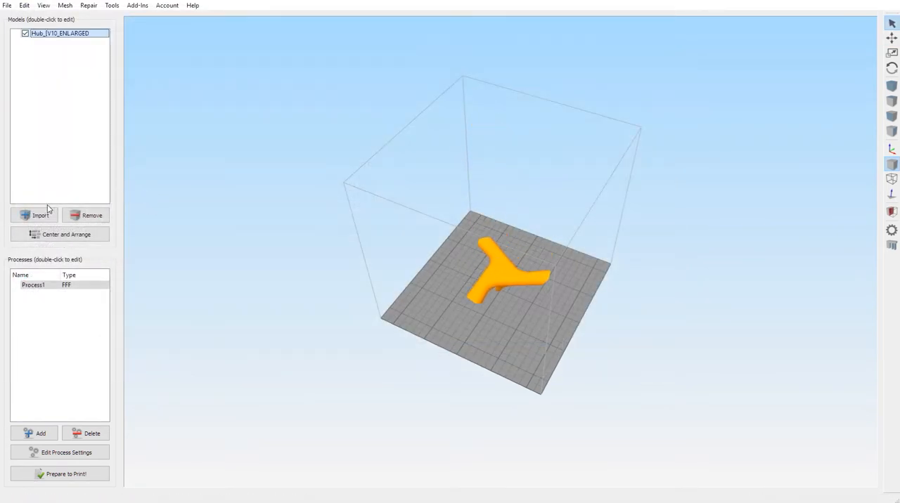
Step: Replace the hub with the Side_Panel_[V10 model, removing and re-importing the panel once
{"action": "left_click", "coordinate": [78, 218]}
{"action": "left_click", "coordinate": [41, 216]}
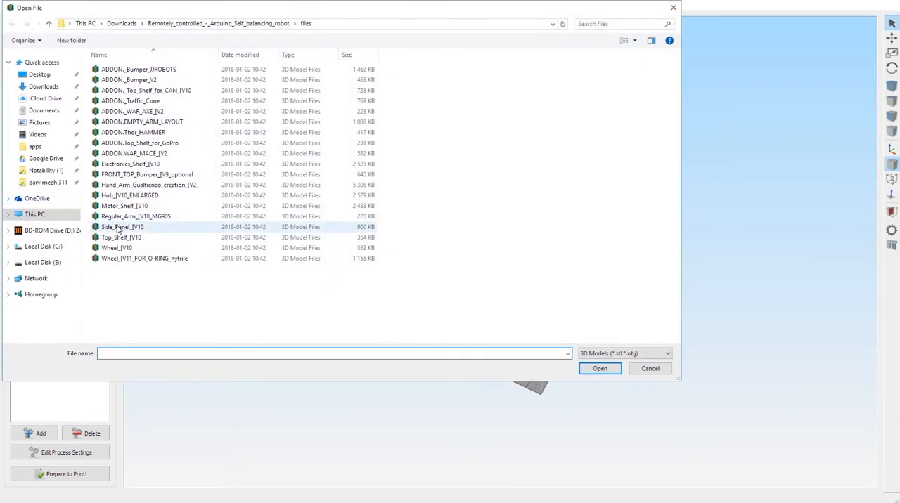
{"action": "double_click", "coordinate": [130, 227]}
{"action": "left_click", "coordinate": [91, 219]}
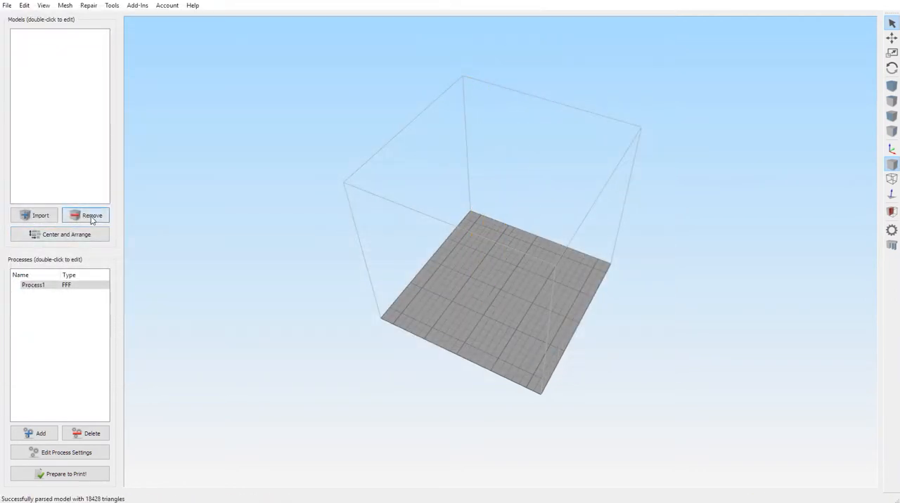
{"action": "left_click", "coordinate": [40, 215]}
{"action": "double_click", "coordinate": [130, 227]}
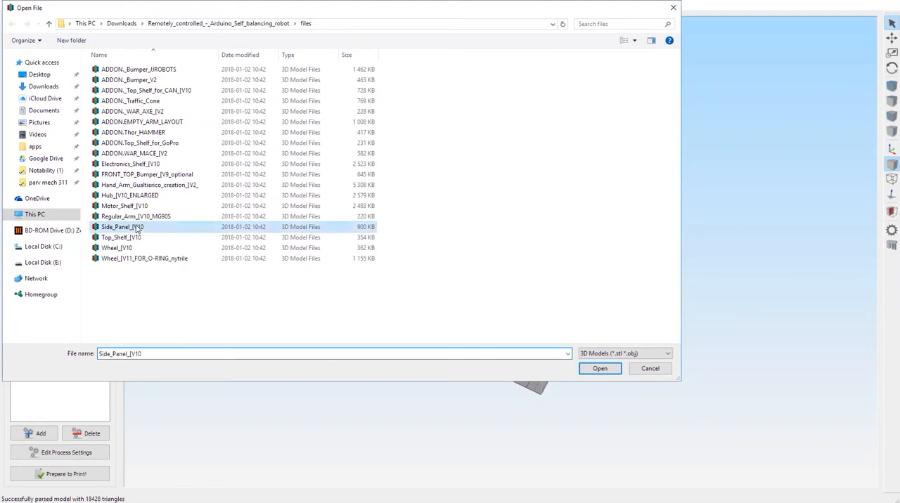
Step: Lay the side panel flat on its large face with Place Surface on Bed and centre it on the build plate
{"action": "left_click_drag", "start_coordinate": [515, 322], "coordinate": [209, 128]}
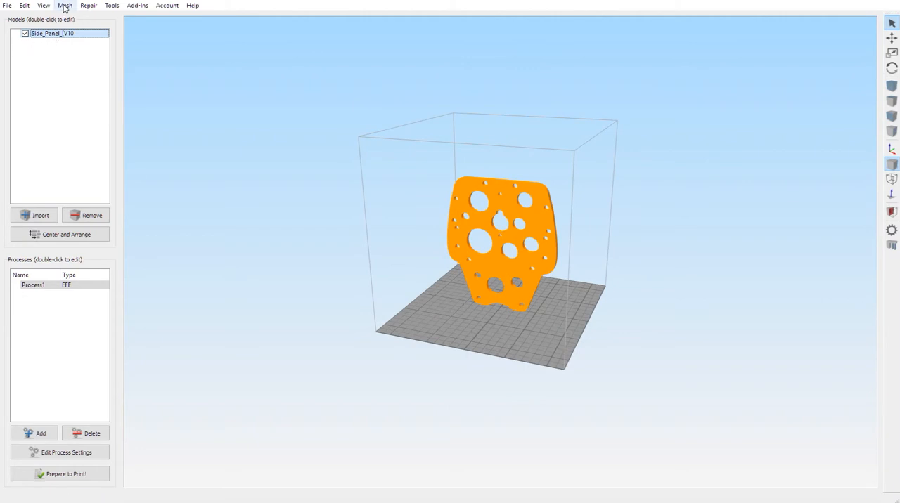
{"action": "left_click", "coordinate": [24, 5]}
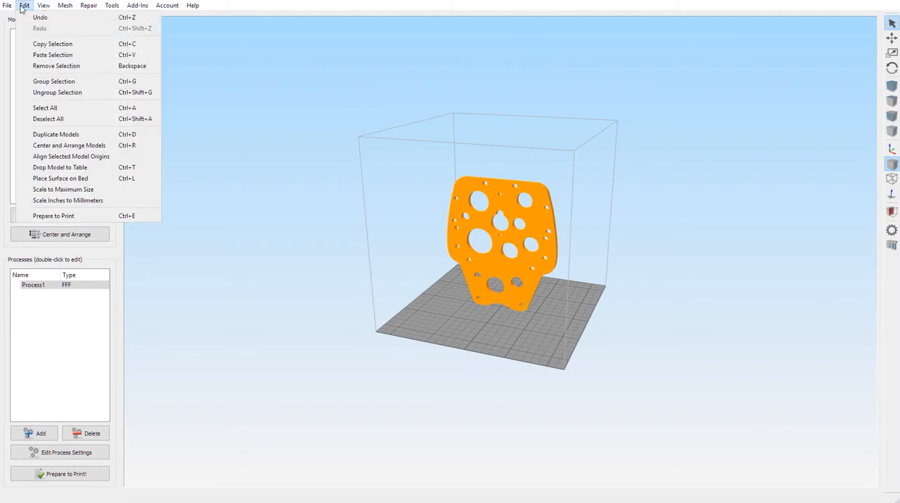
{"action": "left_click", "coordinate": [79, 177]}
{"action": "left_click", "coordinate": [496, 262]}
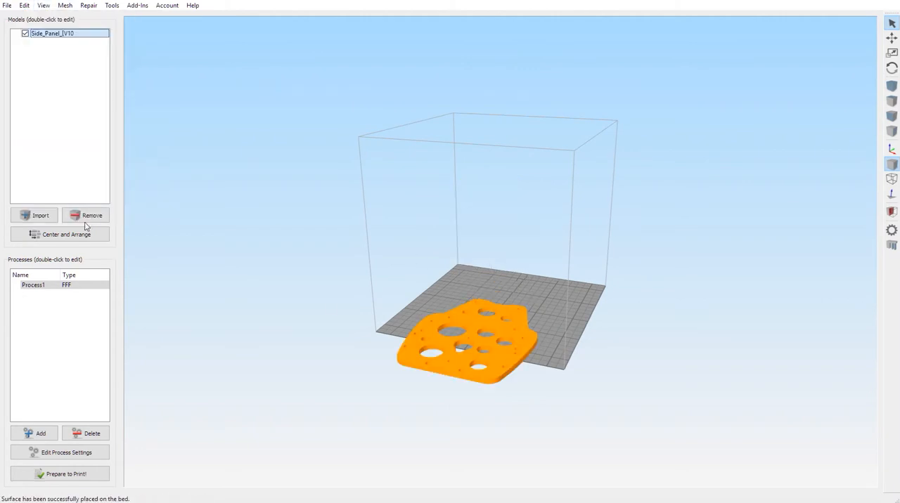
{"action": "left_click", "coordinate": [66, 234]}
{"action": "left_click_drag", "start_coordinate": [466, 301], "coordinate": [453, 314]}
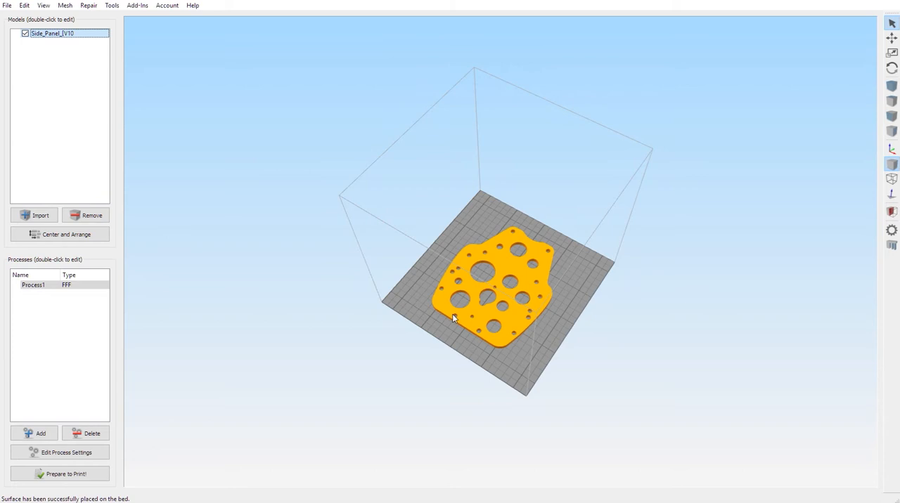
Step: Remove the side panel and import the Regular_Arm_[V10_MG90S model
{"action": "left_click", "coordinate": [75, 216]}
{"action": "left_click", "coordinate": [35, 215]}
{"action": "double_click", "coordinate": [151, 213]}
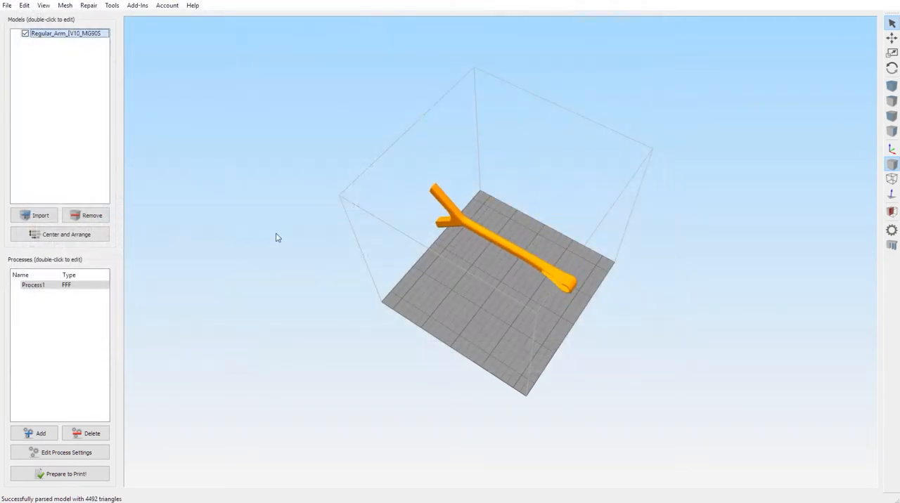
Step: Lay the regular arm on its long flat side with Place Surface on Bed and centre it on the build plate
{"action": "left_click_drag", "start_coordinate": [510, 294], "coordinate": [528, 281]}
{"action": "left_click_drag", "start_coordinate": [492, 346], "coordinate": [376, 277]}
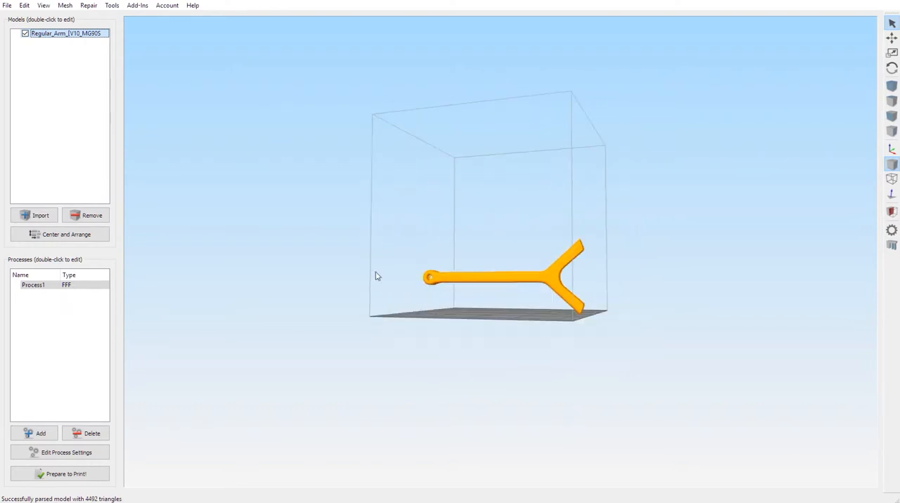
{"action": "left_click", "coordinate": [27, 6]}
{"action": "left_click", "coordinate": [71, 179]}
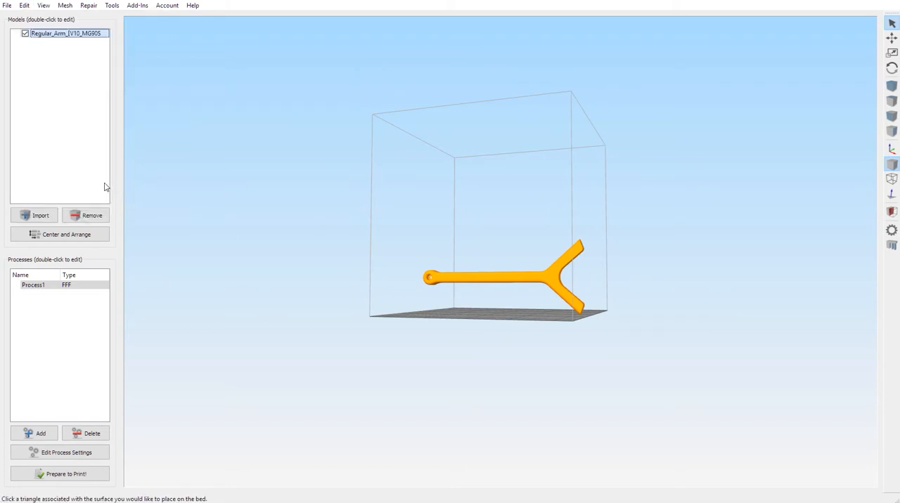
{"action": "left_click", "coordinate": [507, 280]}
{"action": "left_click_drag", "start_coordinate": [511, 284], "coordinate": [524, 308]}
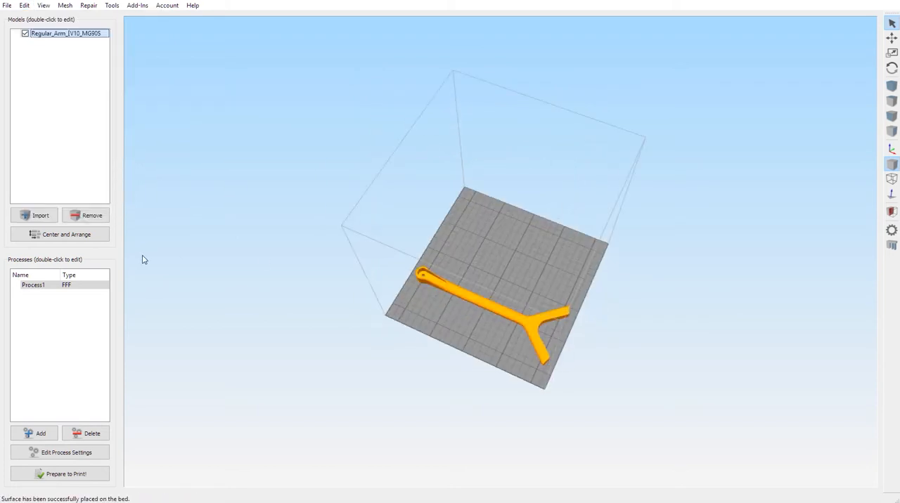
{"action": "left_click", "coordinate": [46, 236]}
{"action": "left_click_drag", "start_coordinate": [211, 259], "coordinate": [377, 254]}
Step: Remove the regular arm and import the Top_Shelf_[V10 model
{"action": "left_click", "coordinate": [84, 218]}
{"action": "left_click", "coordinate": [46, 217]}
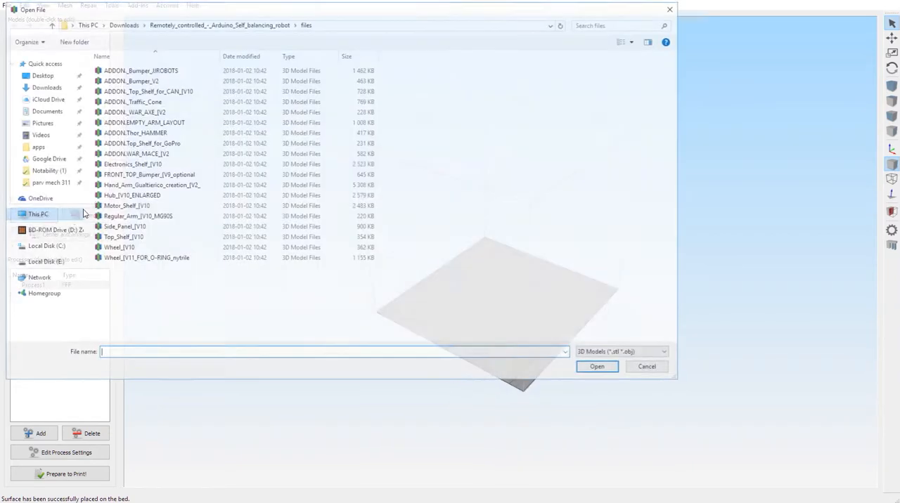
{"action": "double_click", "coordinate": [127, 238]}
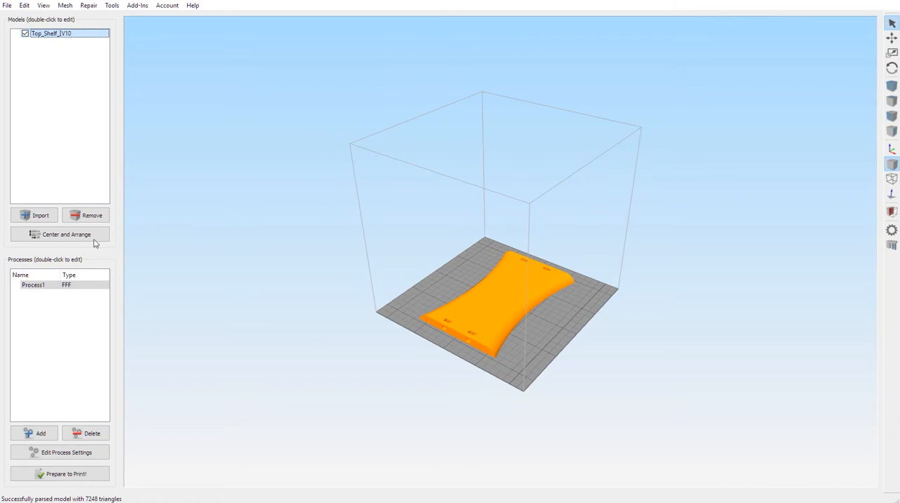
Step: Replace the top shelf with Wheel_[V10, and replace that wheel with Wheel_[V11_FOR_O-RING_nytrile
{"action": "left_click", "coordinate": [85, 217]}
{"action": "left_click", "coordinate": [40, 216]}
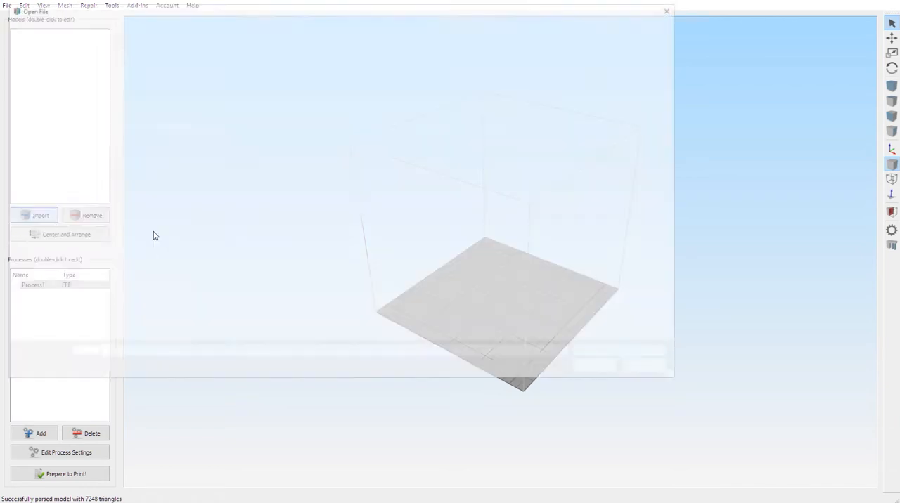
{"action": "double_click", "coordinate": [144, 251]}
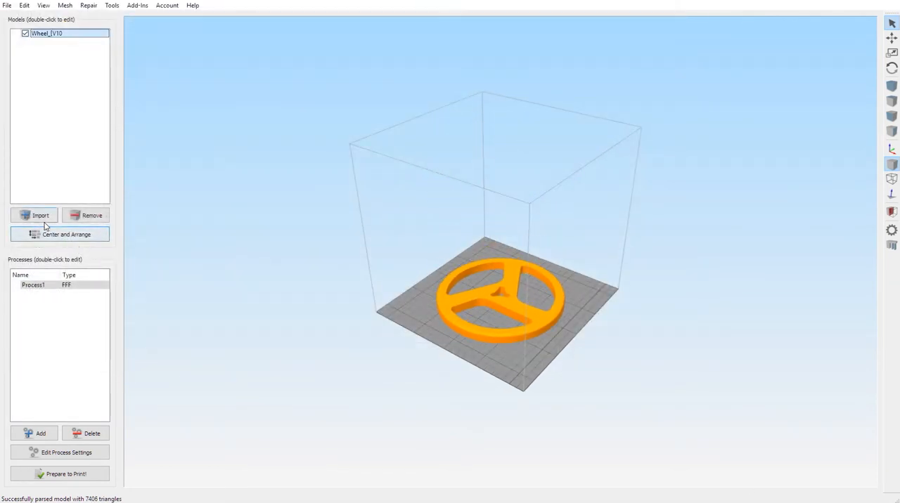
{"action": "left_click", "coordinate": [85, 216]}
{"action": "left_click", "coordinate": [40, 216]}
{"action": "double_click", "coordinate": [147, 257]}
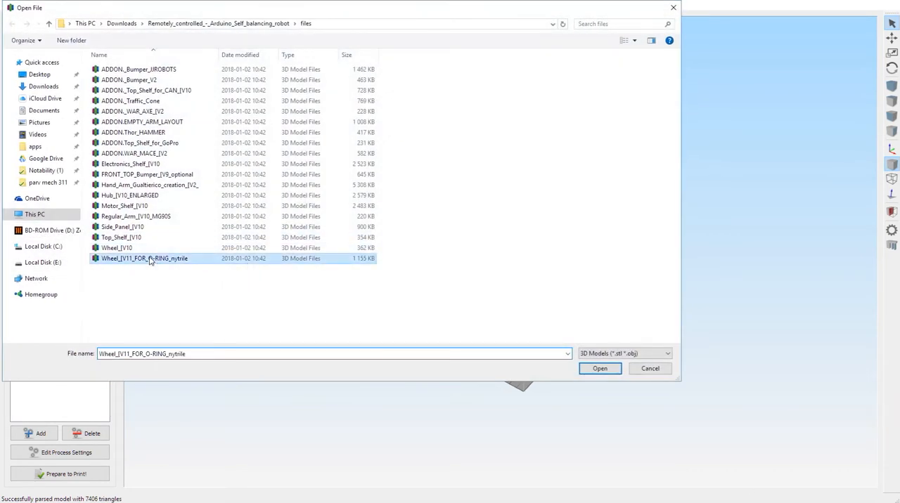
{"action": "mouse_move", "coordinate": [500, 345]}
{"action": "left_mouse_down"}
{"action": "mouse_move", "coordinate": [506, 351]}
{"action": "mouse_move", "coordinate": [498, 339]}
{"action": "left_mouse_up"}
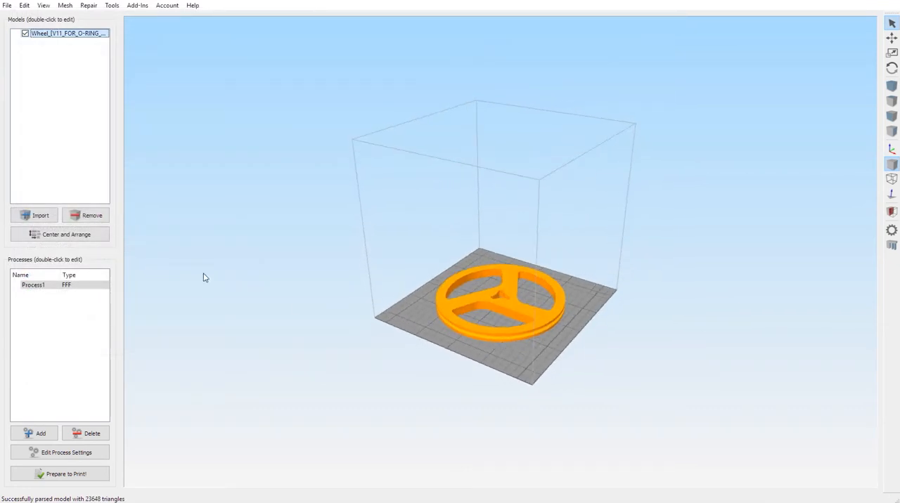
Step: Remove the O-ring wheel, import ADDON.WAR_MACE_[V2 and dismiss the auto-arrange message
{"action": "left_click", "coordinate": [90, 216]}
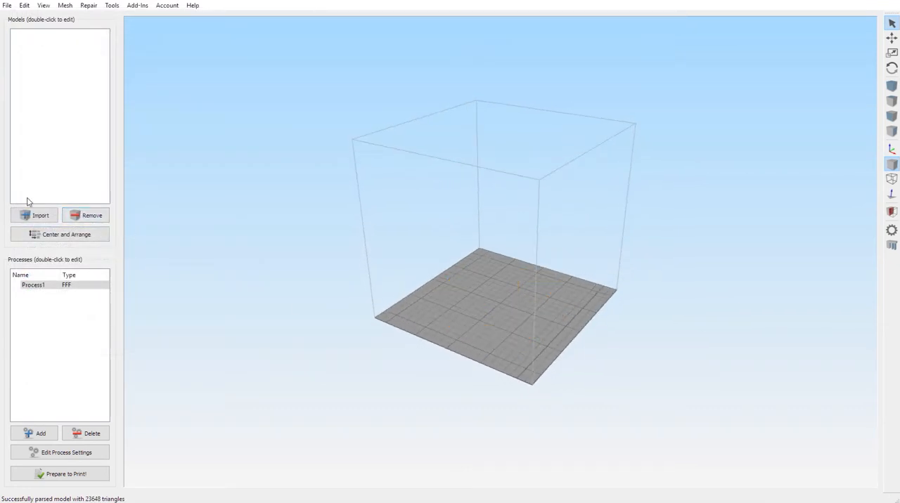
{"action": "left_click", "coordinate": [40, 216]}
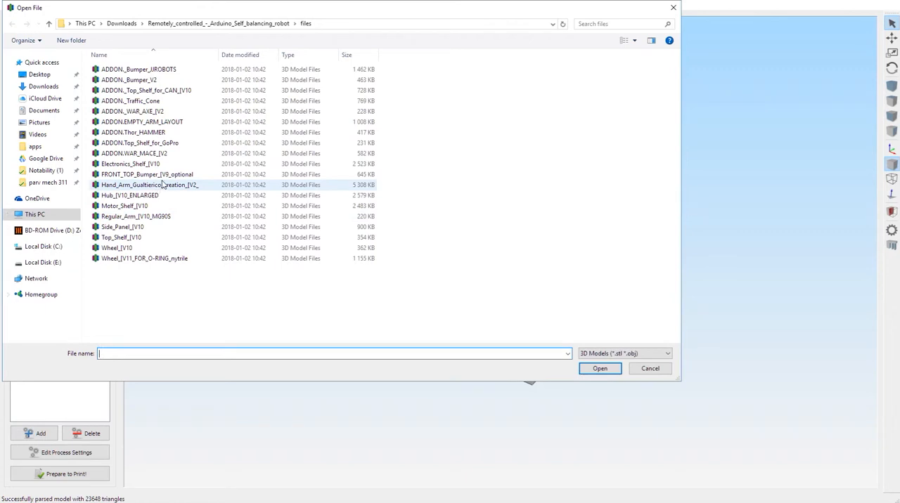
{"action": "double_click", "coordinate": [166, 156]}
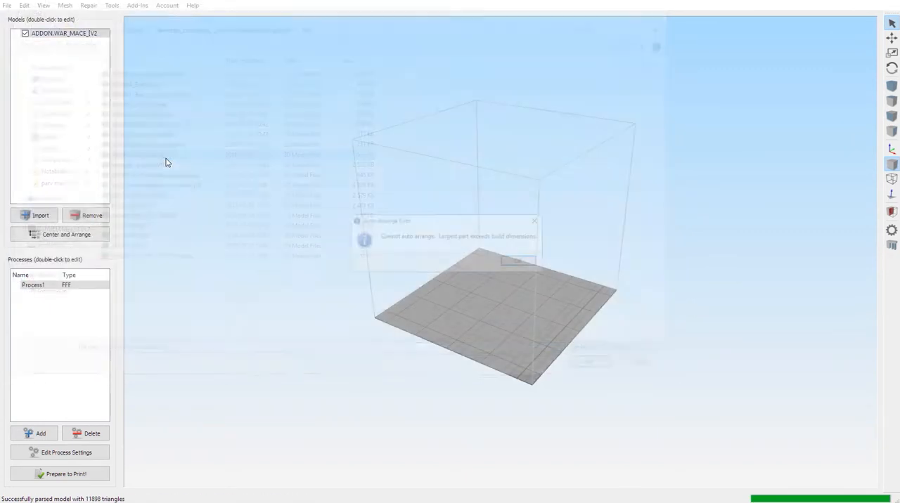
{"action": "left_click", "coordinate": [520, 262]}
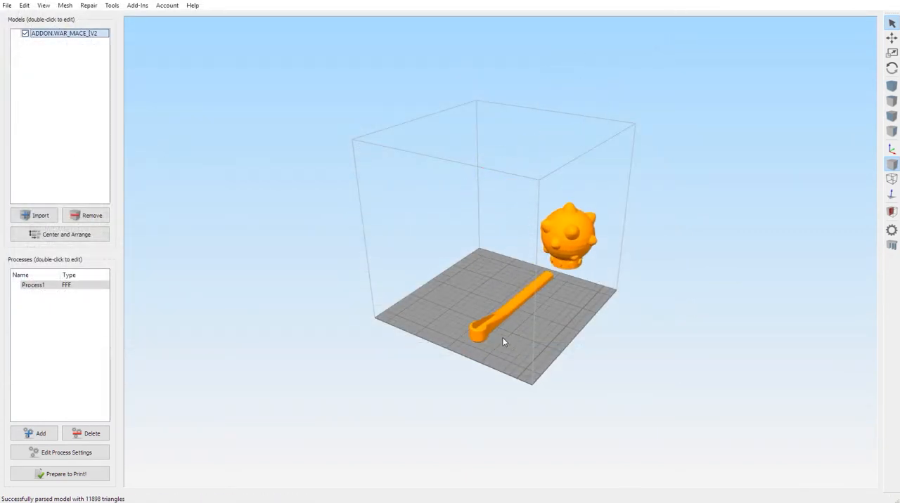
Step: Split the re-imported war mace into separate models with Separate Connected Surfaces and select its handle
{"action": "mouse_move", "coordinate": [502, 341]}
{"action": "left_mouse_down"}
{"action": "mouse_move", "coordinate": [450, 323]}
{"action": "mouse_move", "coordinate": [458, 342]}
{"action": "mouse_move", "coordinate": [475, 327]}
{"action": "mouse_move", "coordinate": [431, 338]}
{"action": "mouse_move", "coordinate": [510, 339]}
{"action": "left_mouse_up"}
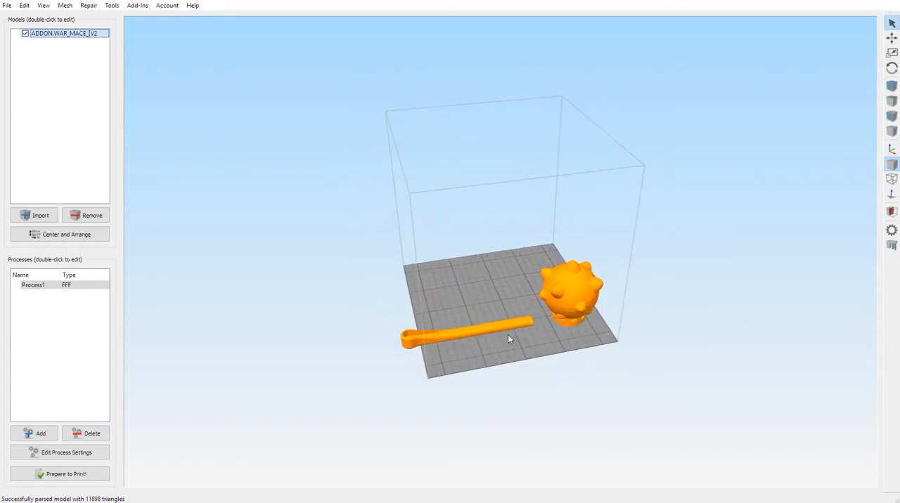
{"action": "left_click", "coordinate": [64, 6]}
{"action": "left_click", "coordinate": [94, 51]}
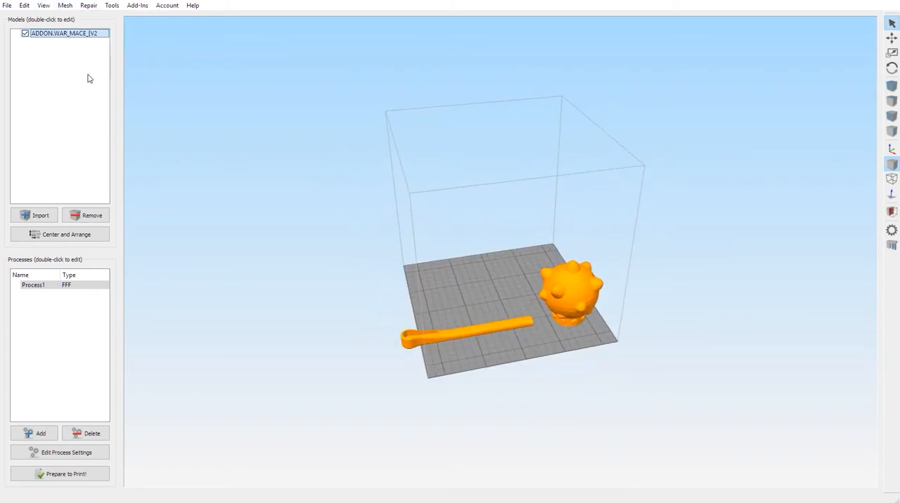
{"action": "left_click", "coordinate": [65, 6]}
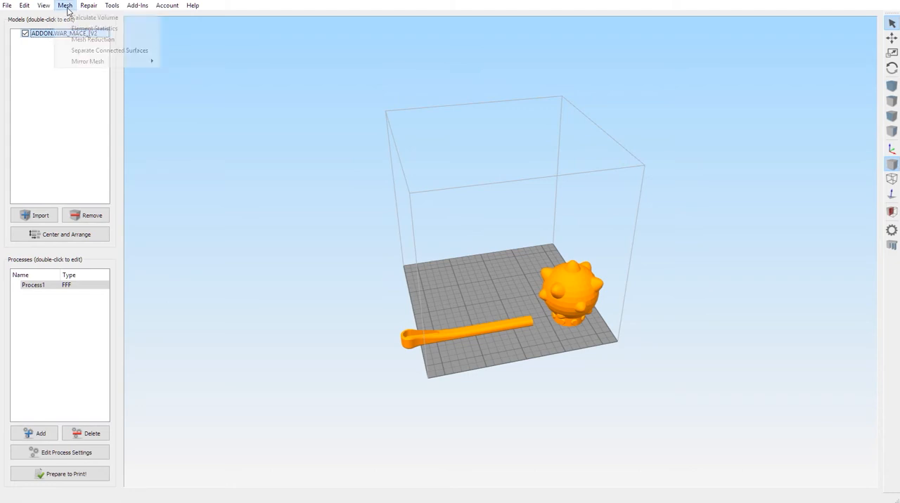
{"action": "left_click", "coordinate": [99, 51]}
{"action": "left_click", "coordinate": [489, 329]}
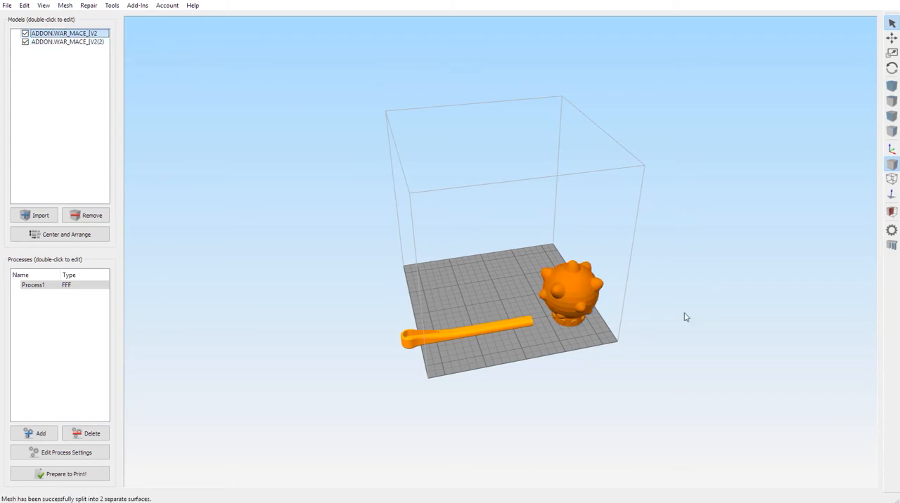
Step: Move the mace head to a corner of the build plate and place the handle beside it, fully on the plate
{"action": "left_click", "coordinate": [892, 38]}
{"action": "left_click_drag", "start_coordinate": [563, 297], "coordinate": [493, 270]}
{"action": "left_click_drag", "start_coordinate": [481, 329], "coordinate": [529, 311]}
{"action": "left_click_drag", "start_coordinate": [539, 283], "coordinate": [487, 300]}
{"action": "left_click_drag", "start_coordinate": [545, 267], "coordinate": [568, 252]}
{"action": "left_click_drag", "start_coordinate": [491, 299], "coordinate": [511, 302]}
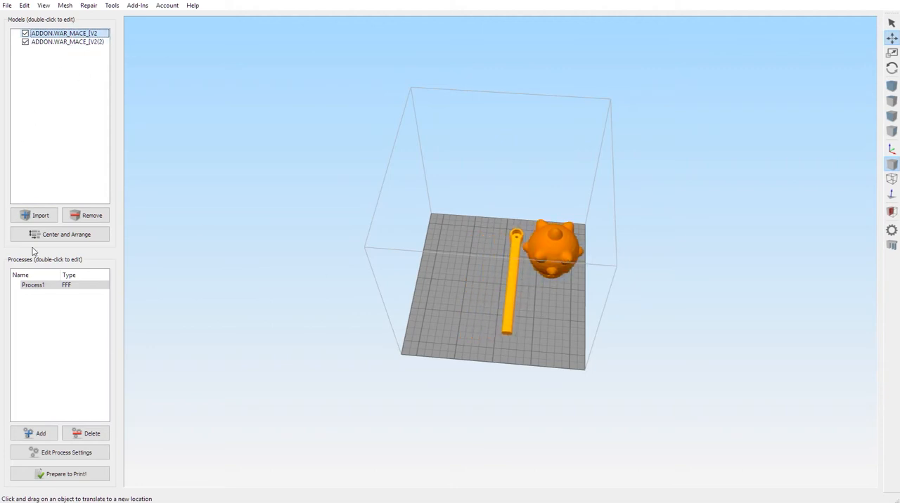
Step: Import the ADDON._Bumper_JJROBOTS model alongside the two mace pieces
{"action": "left_click", "coordinate": [41, 216]}
{"action": "left_click", "coordinate": [133, 68]}
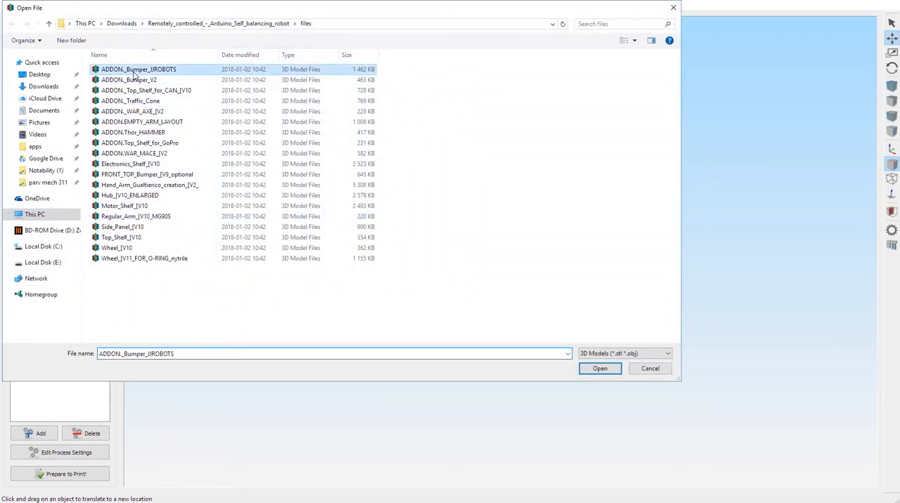
{"action": "double_click", "coordinate": [133, 70]}
Step: Place the bumper's broad outer surface on the bed and automatically arrange it with the mace head and handle
{"action": "left_click_drag", "start_coordinate": [453, 204], "coordinate": [105, 102]}
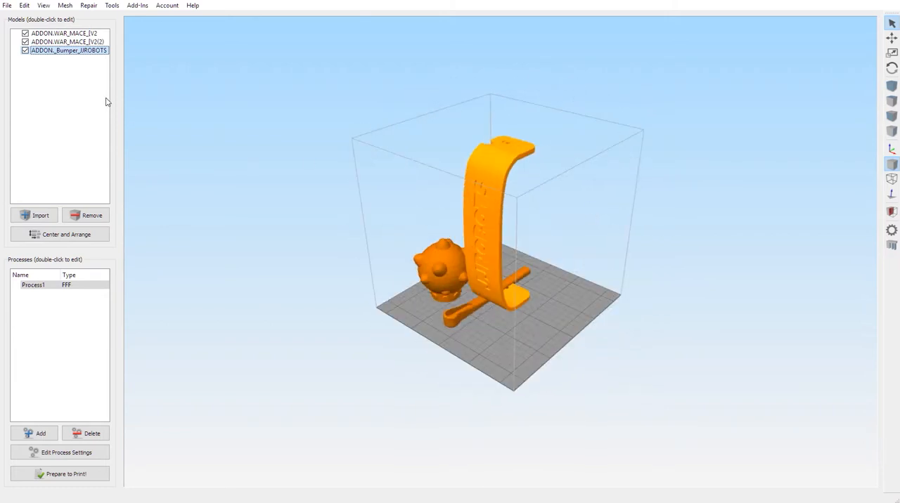
{"action": "left_click", "coordinate": [24, 6]}
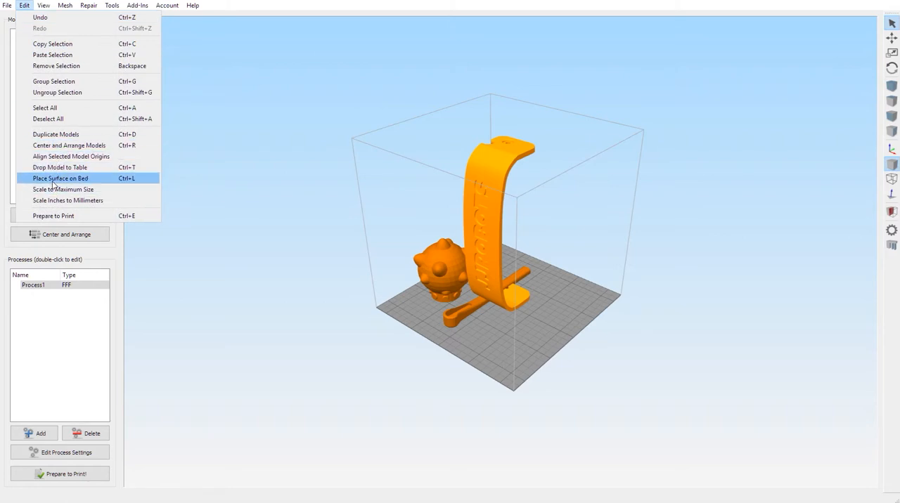
{"action": "left_click", "coordinate": [57, 179]}
{"action": "left_click", "coordinate": [481, 243]}
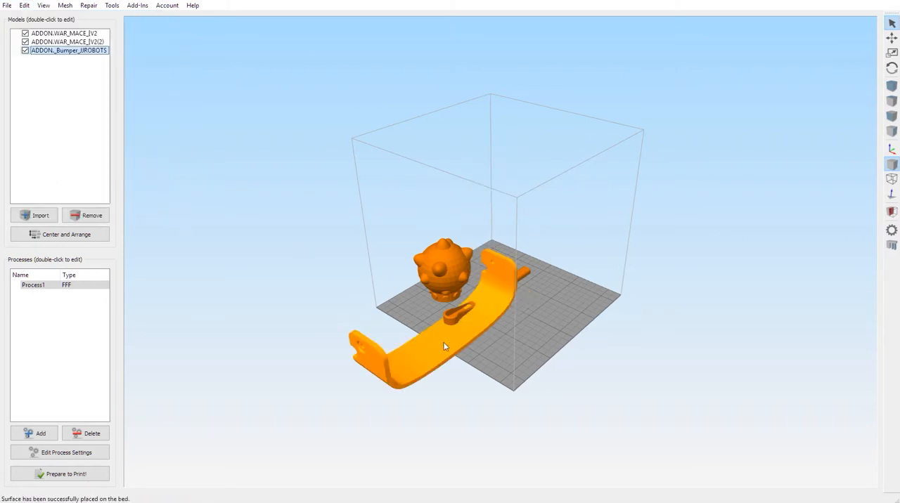
{"action": "left_click", "coordinate": [82, 236]}
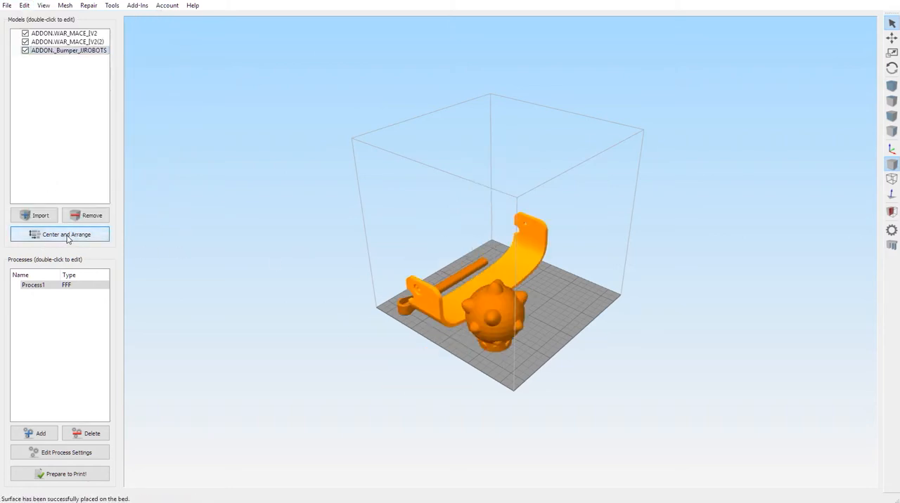
{"action": "left_click_drag", "start_coordinate": [473, 333], "coordinate": [387, 326]}
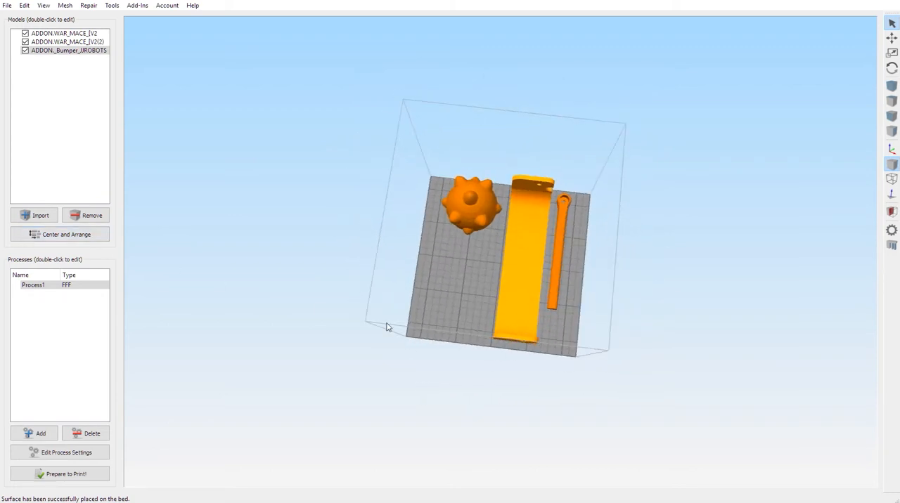
Step: Try adding the Motor_Shelf_[V10 model to the plate, and remove it again
{"action": "left_click", "coordinate": [38, 214]}
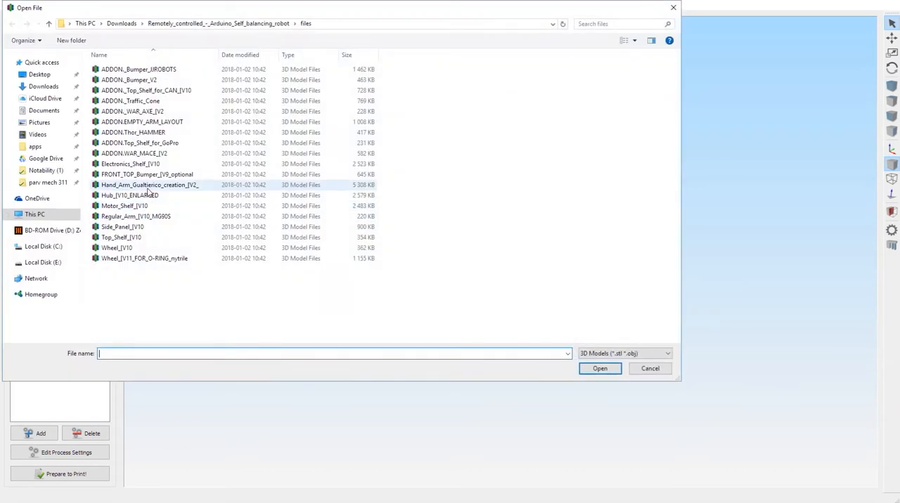
{"action": "left_click", "coordinate": [135, 206]}
{"action": "double_click", "coordinate": [139, 206]}
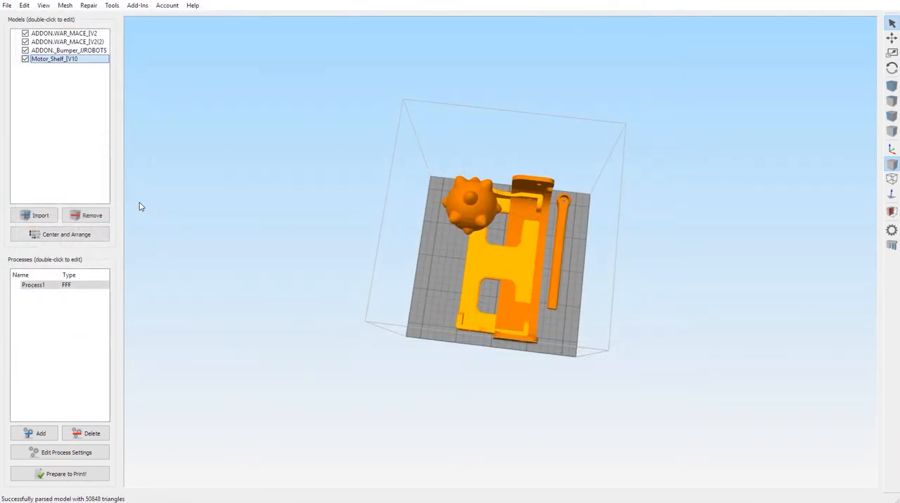
{"action": "left_click", "coordinate": [86, 216]}
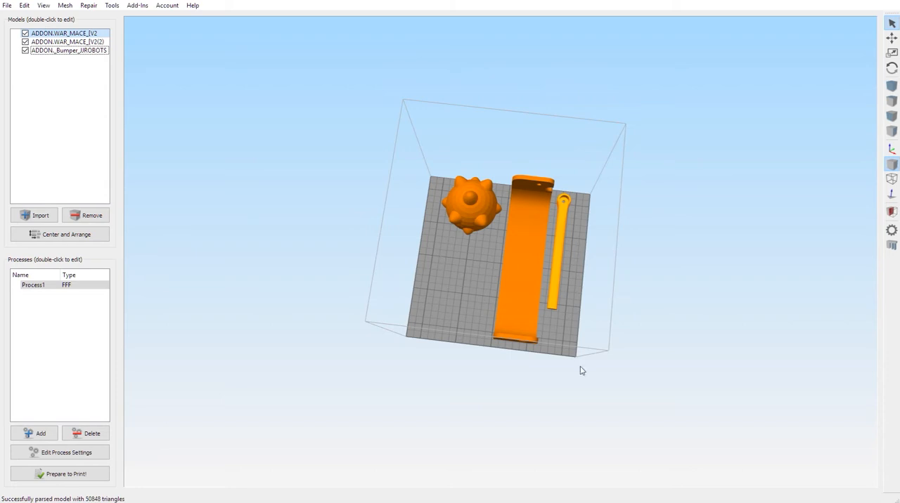
Step: Review the support material settings of Process1 and close them without changes
{"action": "left_click_drag", "start_coordinate": [477, 359], "coordinate": [507, 279]}
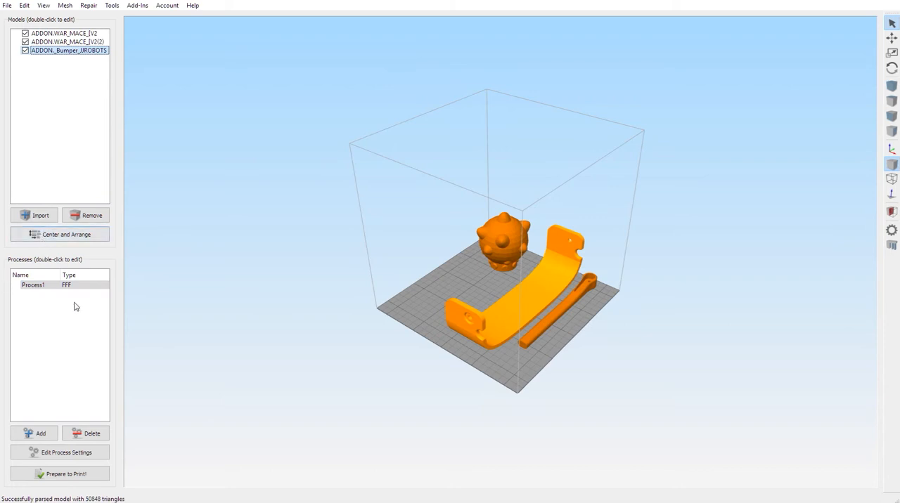
{"action": "left_click", "coordinate": [83, 453]}
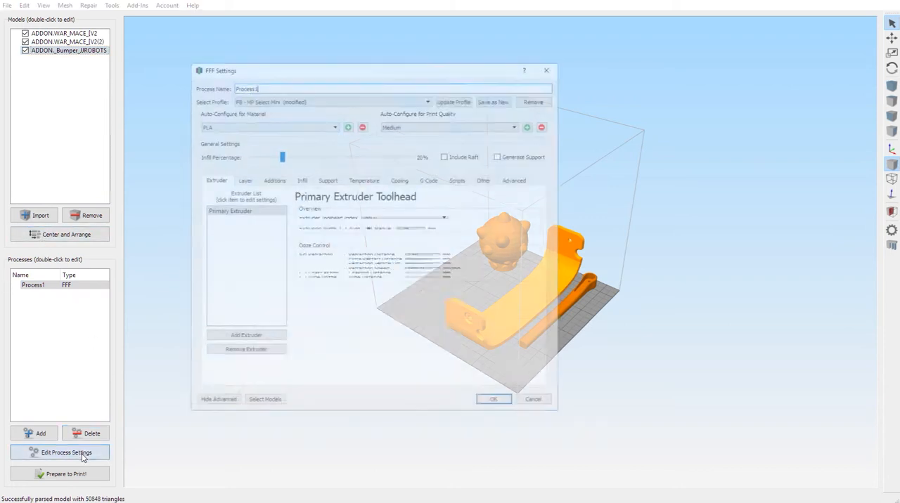
{"action": "left_click", "coordinate": [326, 181]}
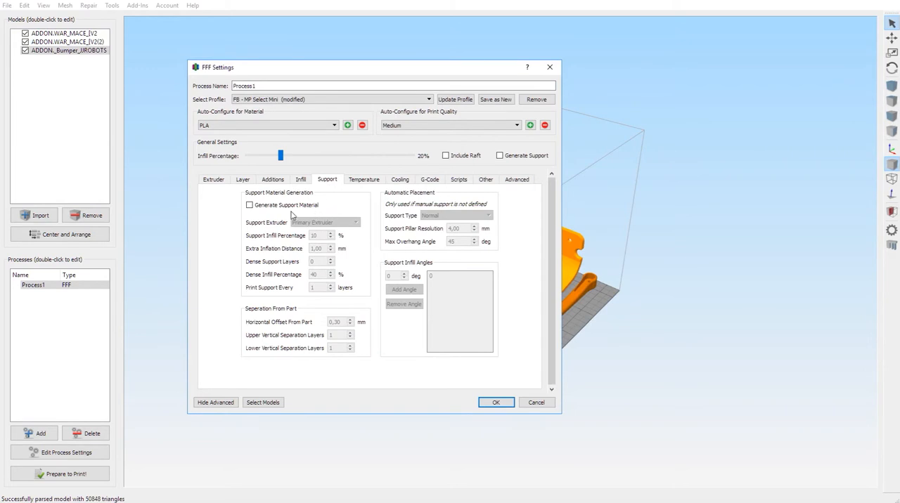
{"action": "left_click", "coordinate": [536, 402]}
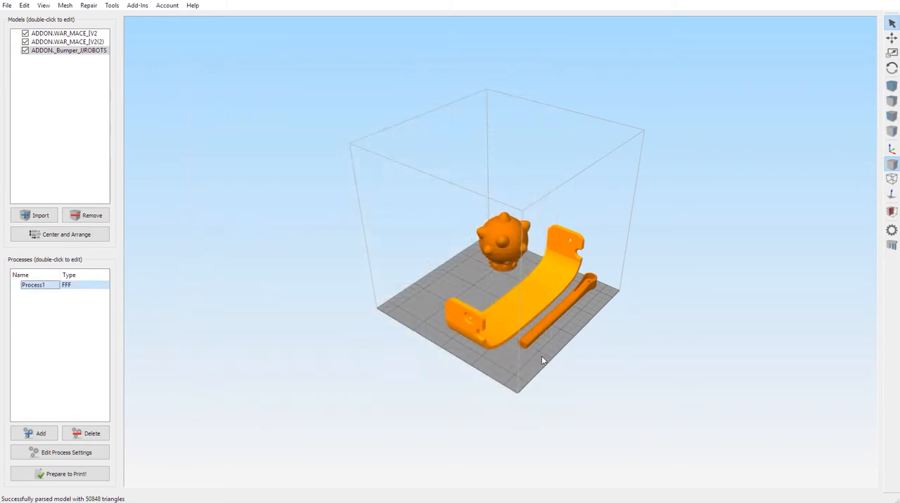
Step: Examine the bumper and mace head overhangs, slice the plate without supports, and check the build statistics in the preview
{"action": "left_click_drag", "start_coordinate": [541, 356], "coordinate": [498, 324]}
{"action": "scroll", "coordinate": [430, 310], "scroll_direction": "up", "scroll_amount": 8}
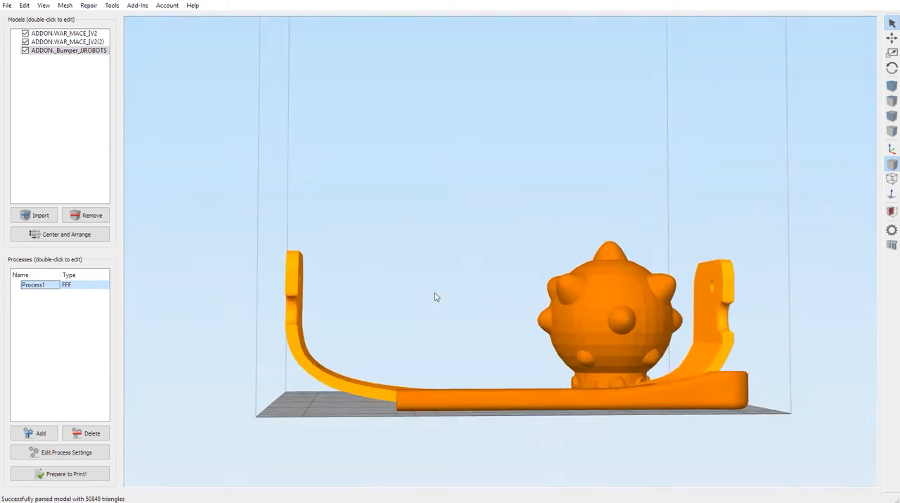
{"action": "scroll", "coordinate": [391, 347], "scroll_direction": "down", "scroll_amount": 3}
{"action": "left_click_drag", "start_coordinate": [368, 380], "coordinate": [334, 423]}
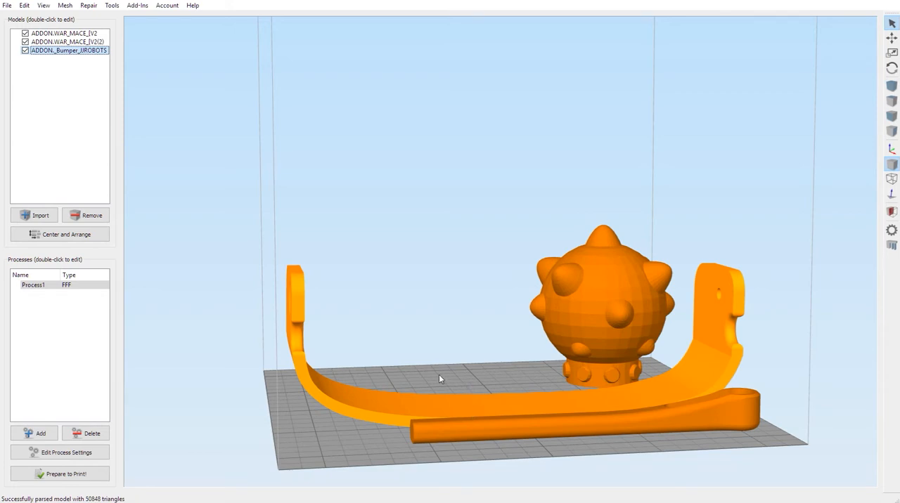
{"action": "left_click_drag", "start_coordinate": [439, 375], "coordinate": [470, 382]}
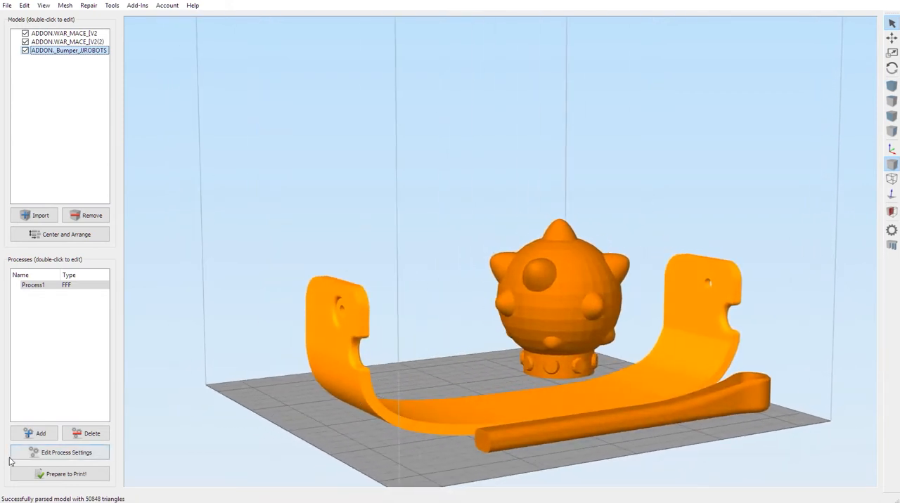
{"action": "left_click", "coordinate": [78, 481]}
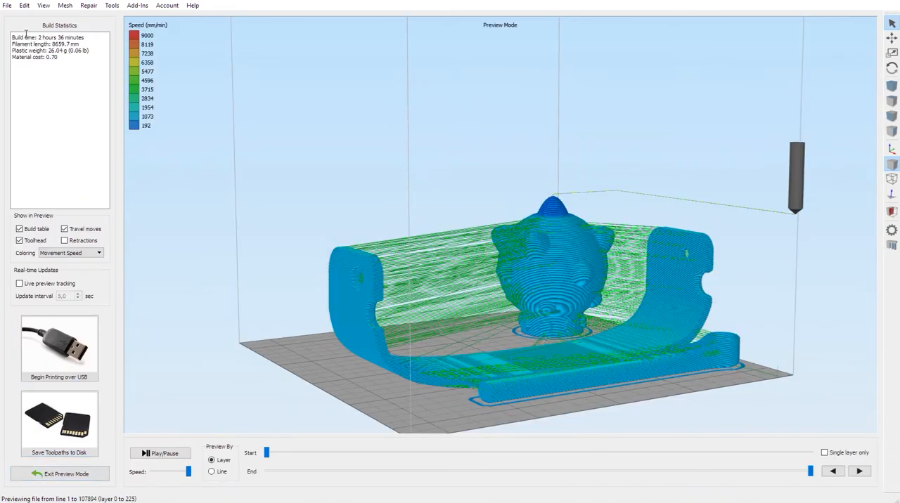
{"action": "left_click_drag", "start_coordinate": [85, 36], "coordinate": [21, 37]}
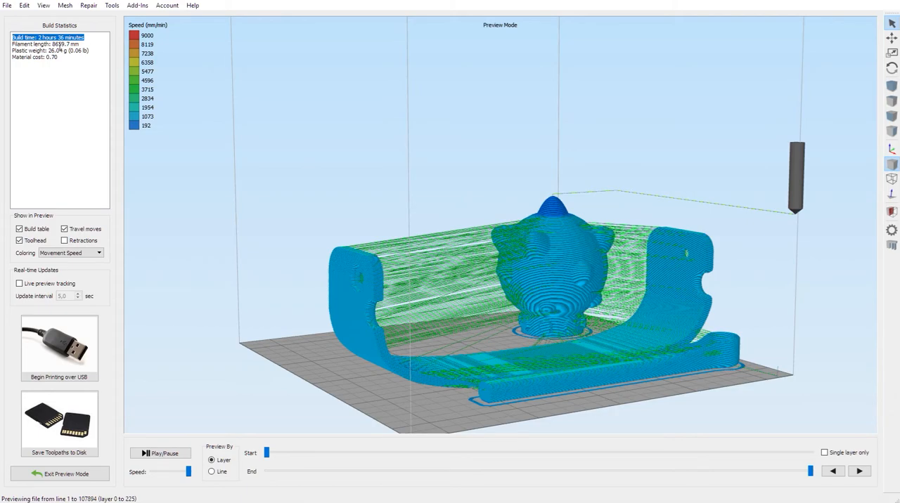
{"action": "left_click_drag", "start_coordinate": [486, 319], "coordinate": [292, 365]}
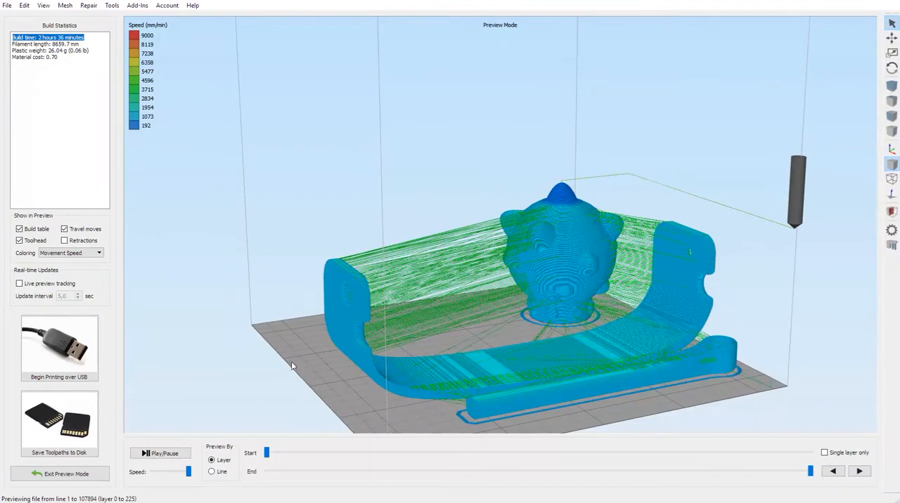
{"action": "left_click", "coordinate": [39, 50]}
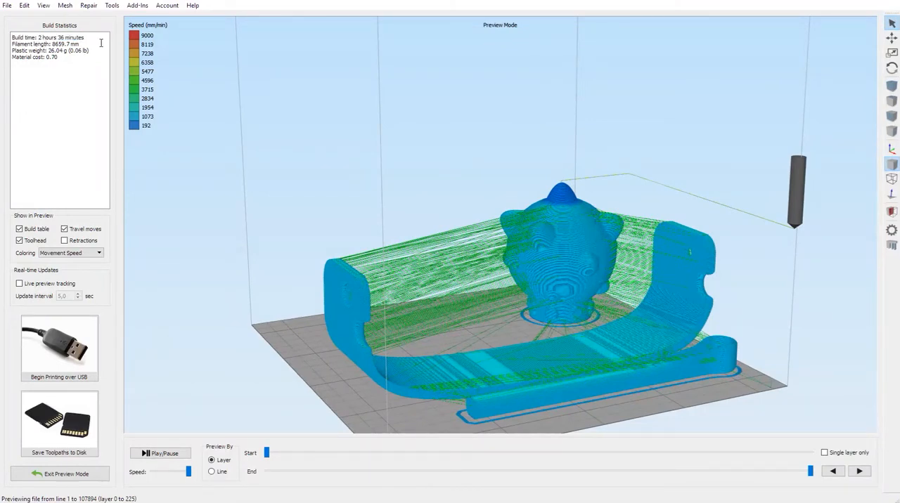
{"action": "left_click_drag", "start_coordinate": [92, 38], "coordinate": [43, 39]}
{"action": "left_click", "coordinate": [47, 472]}
Step: Enable support material generation for Process1, and slice the plate again to preview the supports
{"action": "left_click", "coordinate": [62, 450]}
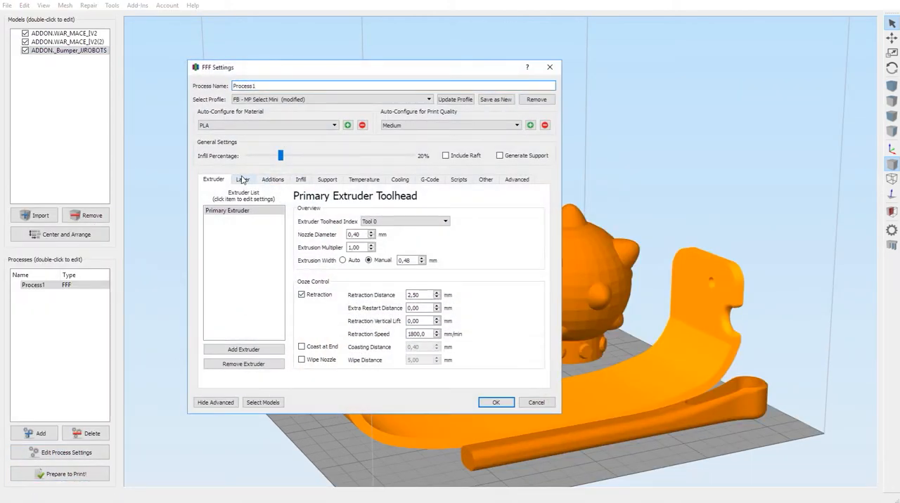
{"action": "left_click", "coordinate": [327, 180]}
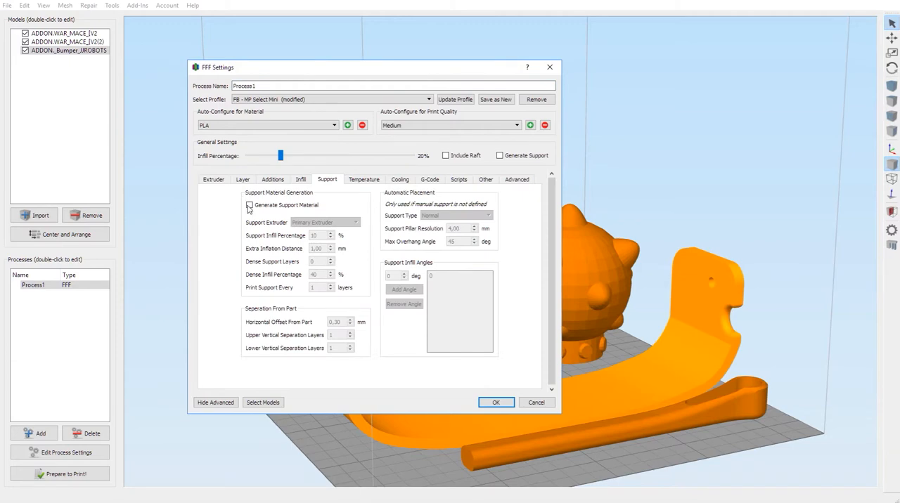
{"action": "left_click", "coordinate": [250, 206]}
{"action": "left_click", "coordinate": [496, 403]}
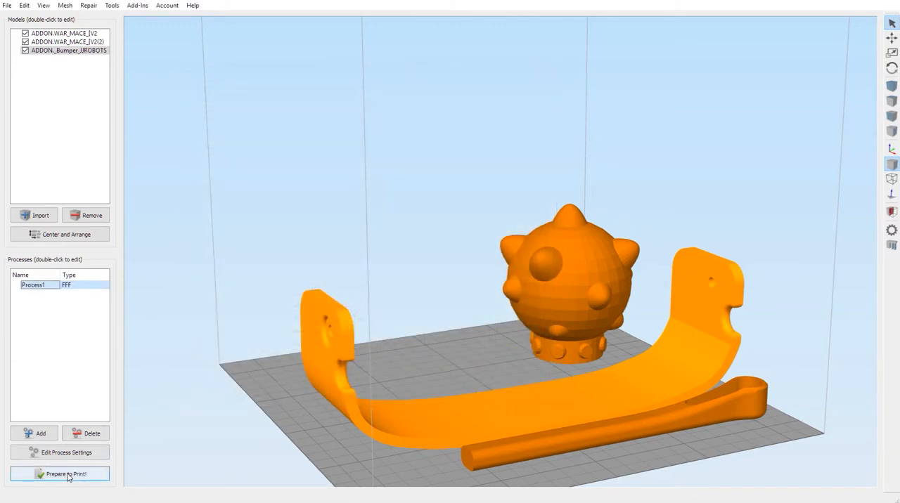
{"action": "left_click", "coordinate": [68, 476]}
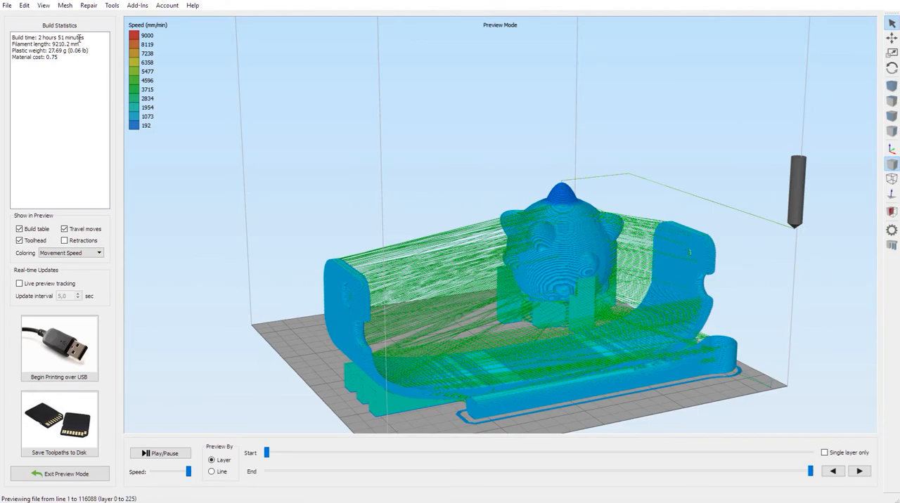
{"action": "left_click_drag", "start_coordinate": [525, 296], "coordinate": [443, 319]}
{"action": "left_click", "coordinate": [66, 474]}
Step: Inspect the mace head and bumper overhangs from low angles, and compare them with the generated supports in the print preview
{"action": "left_click_drag", "start_coordinate": [438, 438], "coordinate": [417, 401]}
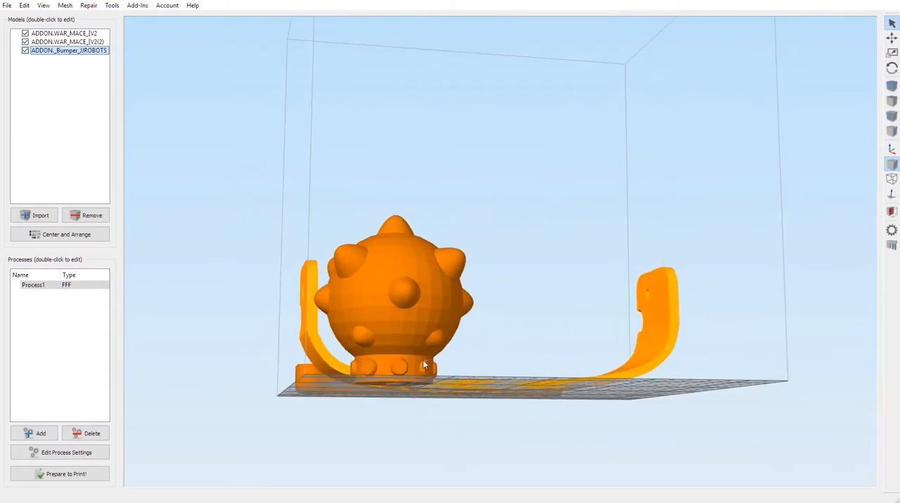
{"action": "left_click_drag", "start_coordinate": [314, 368], "coordinate": [353, 371]}
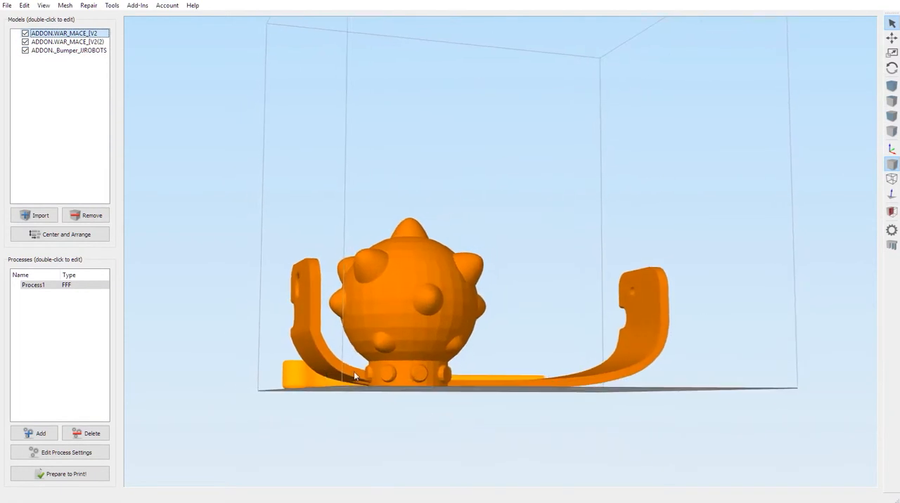
{"action": "left_click_drag", "start_coordinate": [421, 374], "coordinate": [410, 381]}
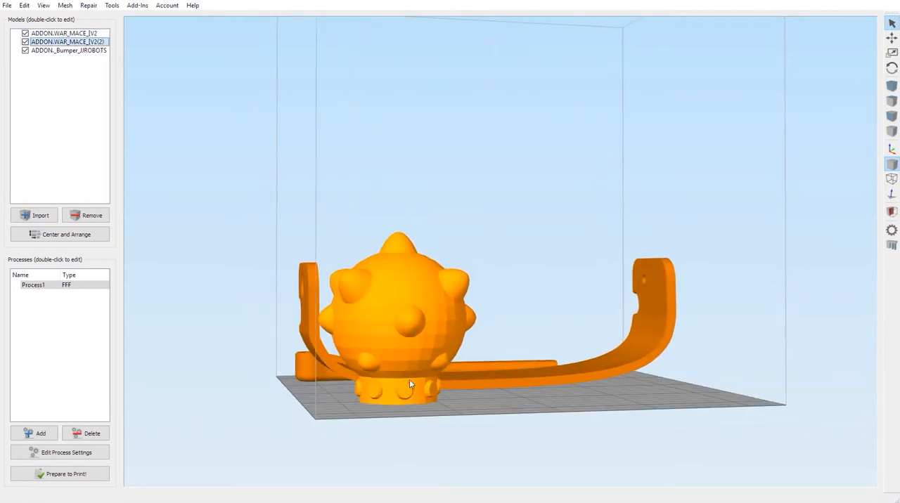
{"action": "left_click", "coordinate": [78, 476]}
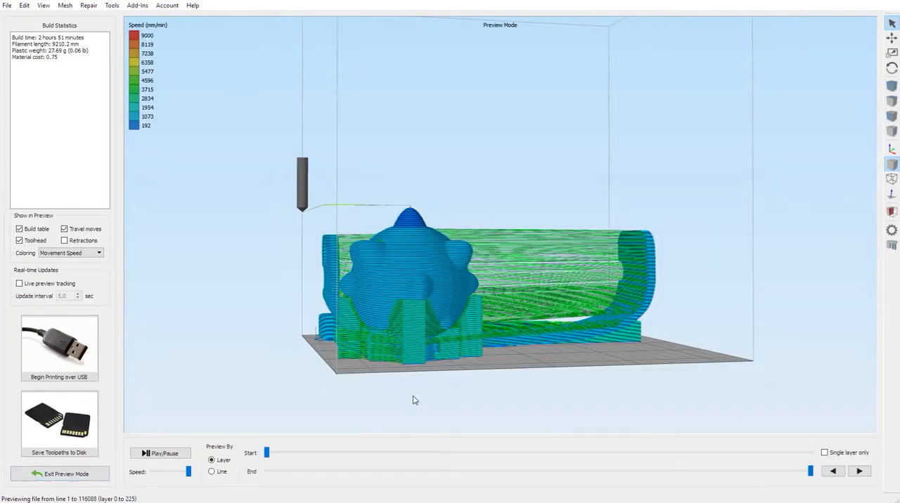
{"action": "mouse_move", "coordinate": [378, 382]}
{"action": "left_mouse_down"}
{"action": "mouse_move", "coordinate": [370, 385]}
{"action": "mouse_move", "coordinate": [392, 388]}
{"action": "mouse_move", "coordinate": [439, 324]}
{"action": "mouse_move", "coordinate": [377, 334]}
{"action": "mouse_move", "coordinate": [385, 369]}
{"action": "mouse_move", "coordinate": [516, 365]}
{"action": "mouse_move", "coordinate": [384, 386]}
{"action": "mouse_move", "coordinate": [384, 372]}
{"action": "mouse_move", "coordinate": [396, 368]}
{"action": "mouse_move", "coordinate": [524, 362]}
{"action": "mouse_move", "coordinate": [521, 349]}
{"action": "mouse_move", "coordinate": [353, 345]}
{"action": "mouse_move", "coordinate": [376, 389]}
{"action": "left_mouse_up"}
{"action": "left_click_drag", "start_coordinate": [437, 331], "coordinate": [357, 275]}
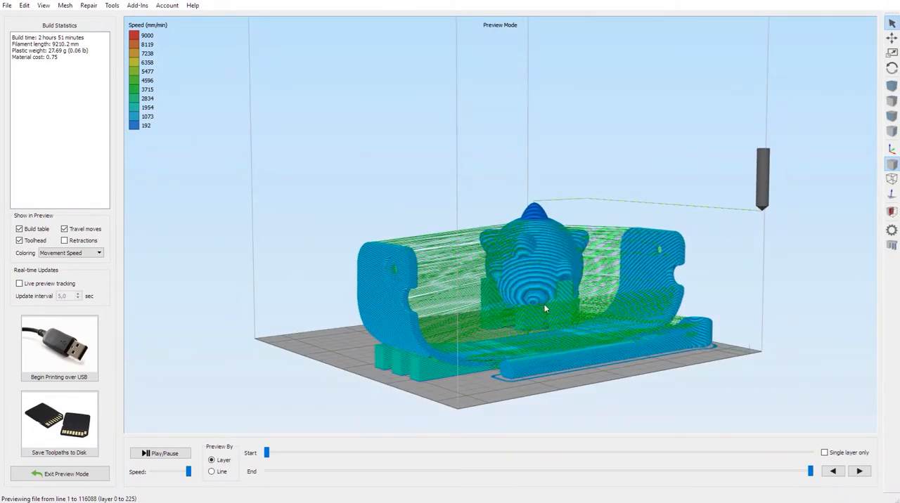
{"action": "left_click_drag", "start_coordinate": [543, 308], "coordinate": [338, 372]}
{"action": "left_click", "coordinate": [39, 475]}
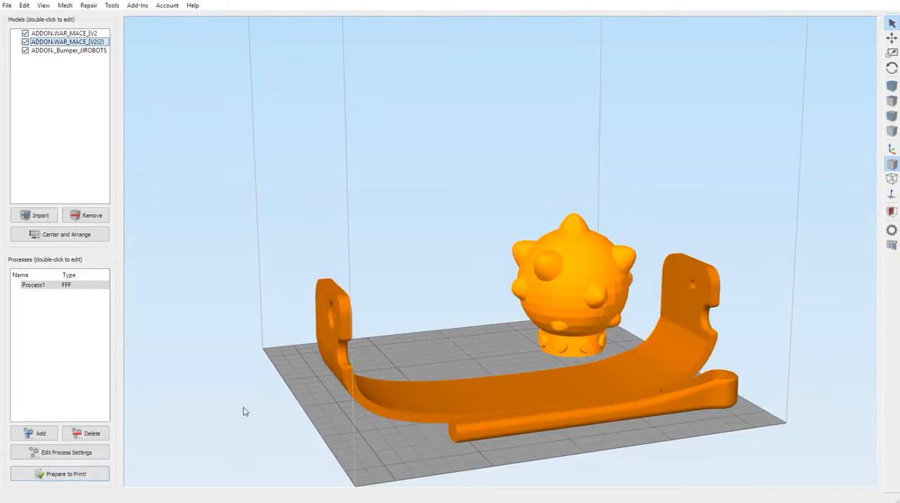
Step: Stand the bumper upright by placing the outer face of one end tab on the bed
{"action": "left_click_drag", "start_coordinate": [245, 412], "coordinate": [422, 407]}
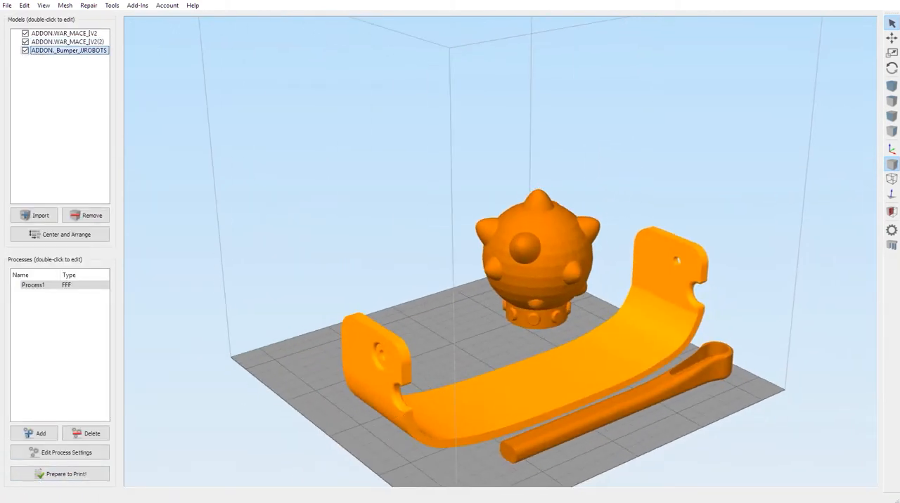
{"action": "left_click", "coordinate": [7, 5]}
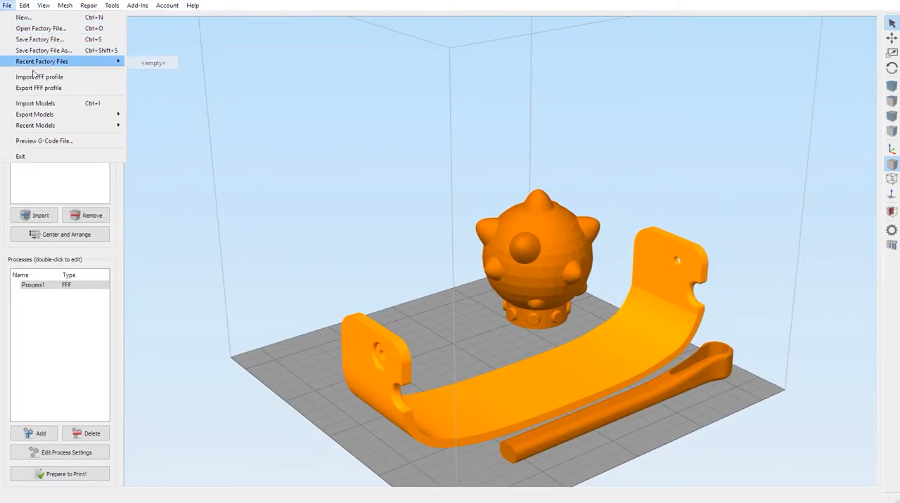
{"action": "mouse_move", "coordinate": [24, 5]}
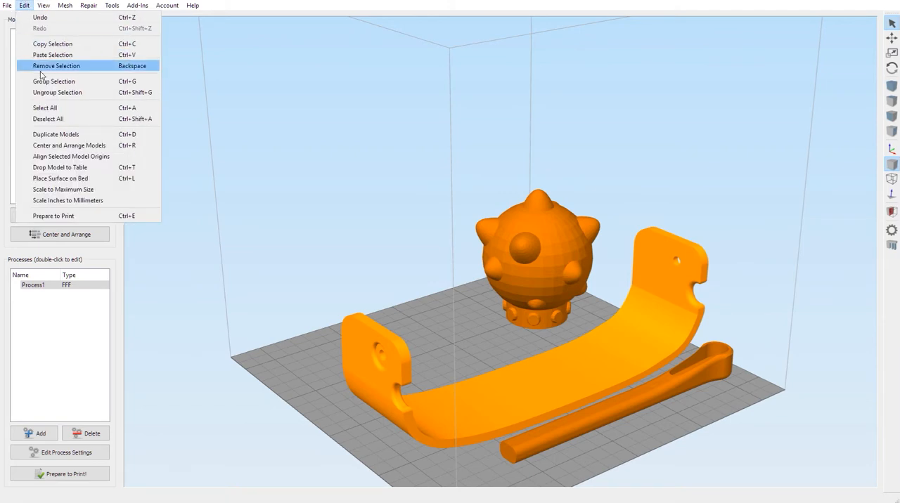
{"action": "left_click", "coordinate": [80, 180]}
{"action": "left_click", "coordinate": [388, 401]}
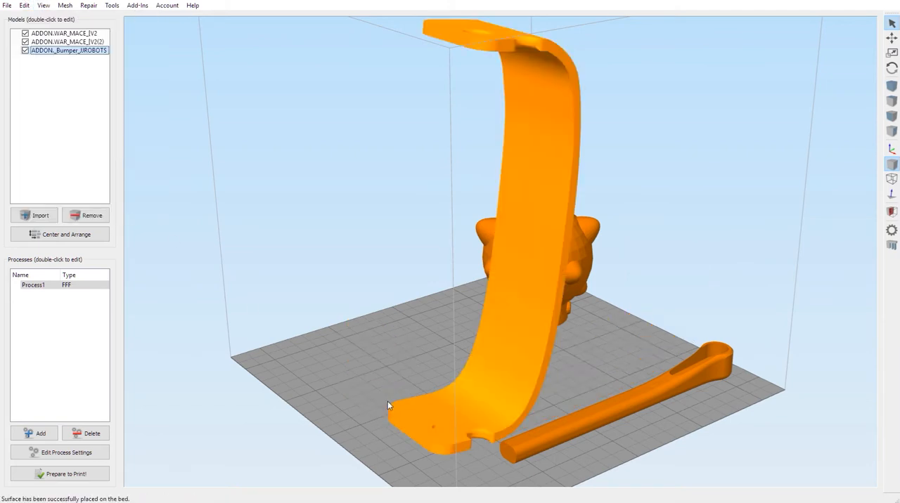
{"action": "left_click_drag", "start_coordinate": [622, 335], "coordinate": [570, 319]}
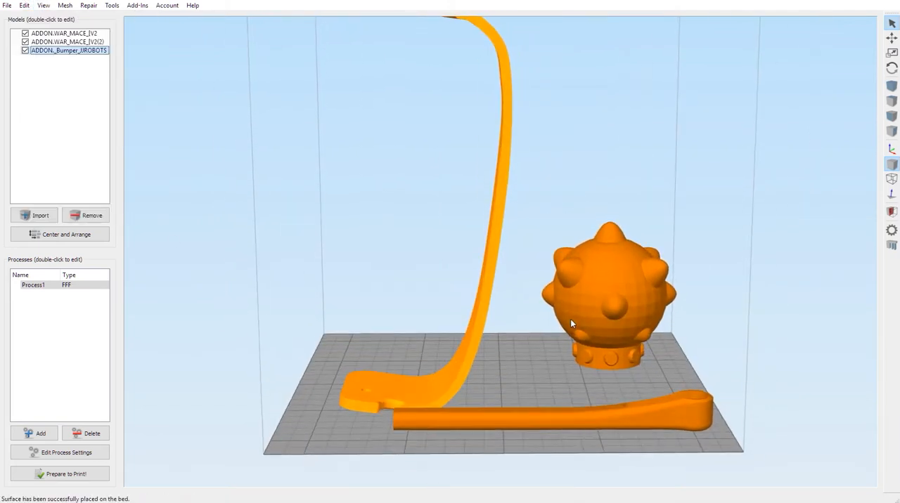
{"action": "scroll", "coordinate": [549, 326], "scroll_direction": "down", "scroll_amount": 2}
{"action": "scroll", "coordinate": [474, 344], "scroll_direction": "down", "scroll_amount": 1}
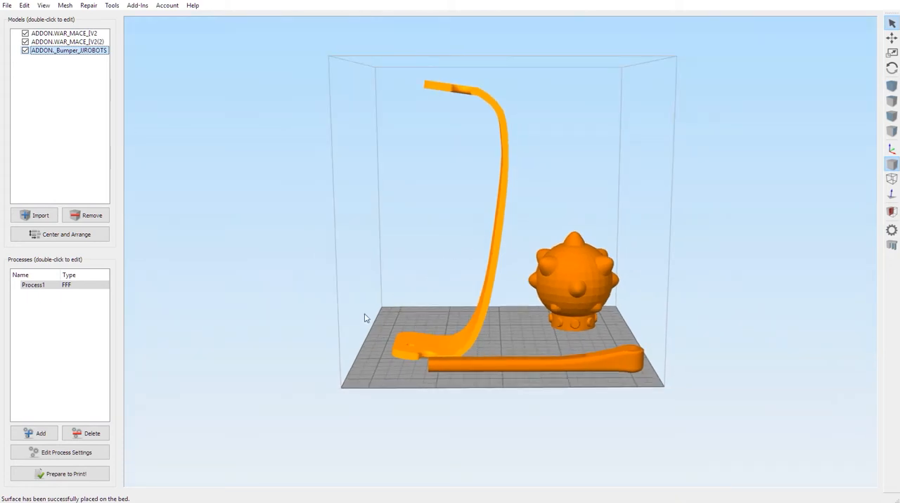
Step: Examine the upright bumper's contact with the bed and its overhanging end tab from low angles on both sides
{"action": "left_click_drag", "start_coordinate": [475, 318], "coordinate": [561, 328]}
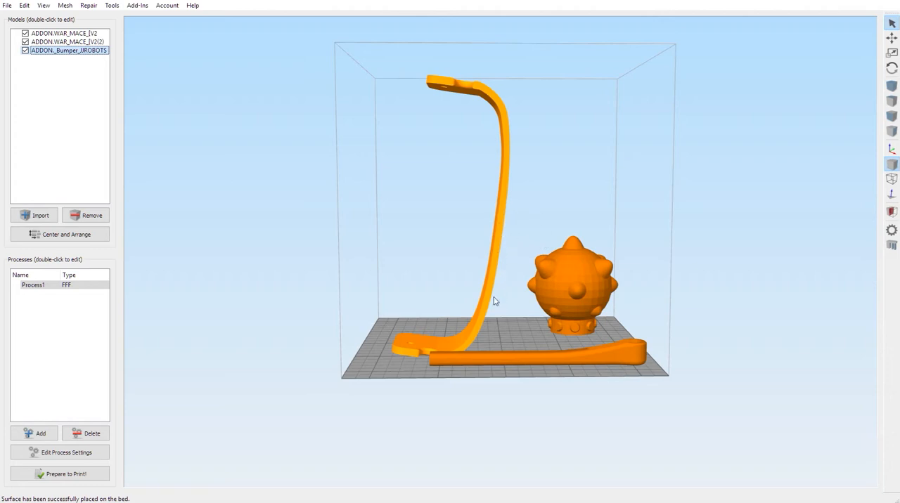
{"action": "mouse_move", "coordinate": [418, 350]}
{"action": "left_mouse_down"}
{"action": "mouse_move", "coordinate": [429, 333]}
{"action": "mouse_move", "coordinate": [428, 343]}
{"action": "left_mouse_up"}
{"action": "scroll", "coordinate": [439, 344], "scroll_direction": "down", "scroll_amount": 3}
{"action": "scroll", "coordinate": [429, 338], "scroll_direction": "up", "scroll_amount": 5}
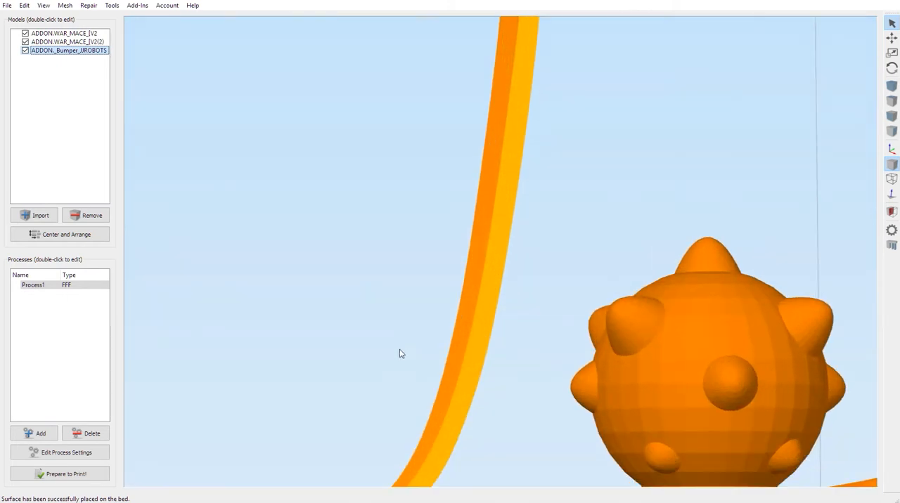
{"action": "scroll", "coordinate": [407, 419], "scroll_direction": "down", "scroll_amount": 1}
{"action": "left_click_drag", "start_coordinate": [407, 413], "coordinate": [665, 424]}
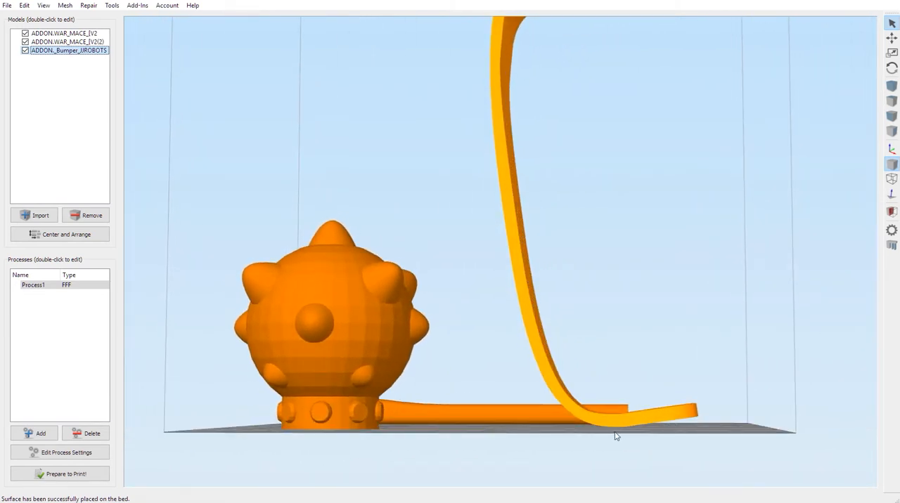
{"action": "scroll", "coordinate": [616, 352], "scroll_direction": "down", "scroll_amount": 3}
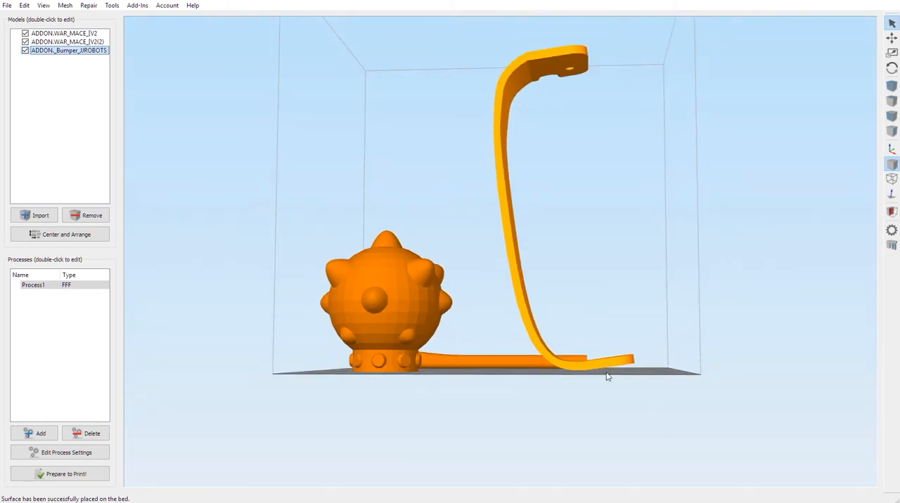
{"action": "left_click_drag", "start_coordinate": [595, 330], "coordinate": [596, 342]}
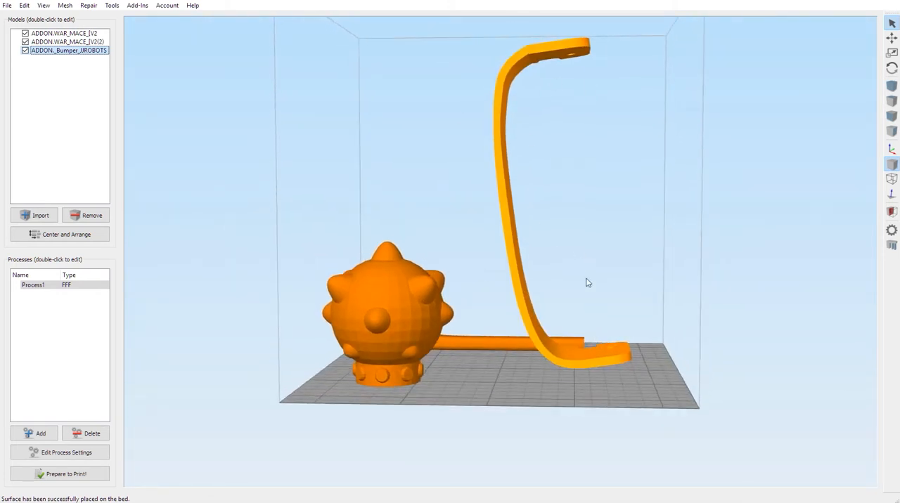
Step: Place the bumper's lettered outer face on the bed, and center and arrange the models on the build plate
{"action": "left_click_drag", "start_coordinate": [612, 310], "coordinate": [383, 262]}
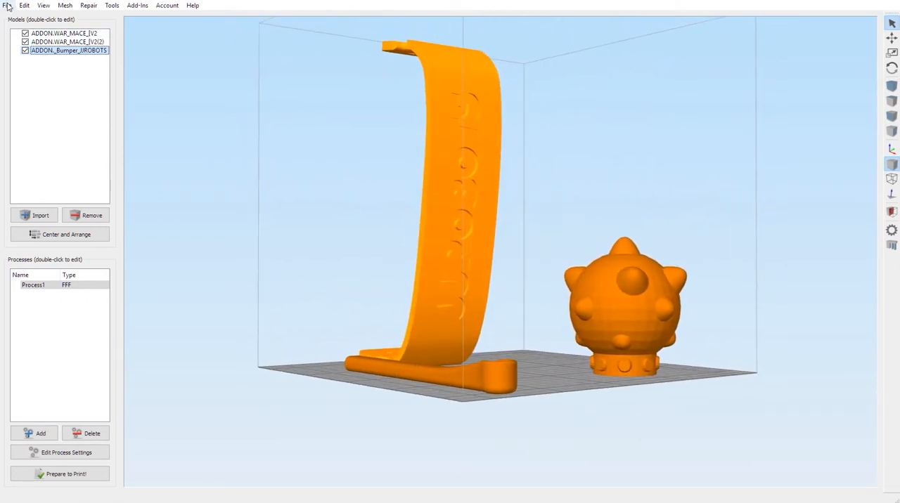
{"action": "left_click", "coordinate": [7, 5]}
{"action": "mouse_move", "coordinate": [22, 6]}
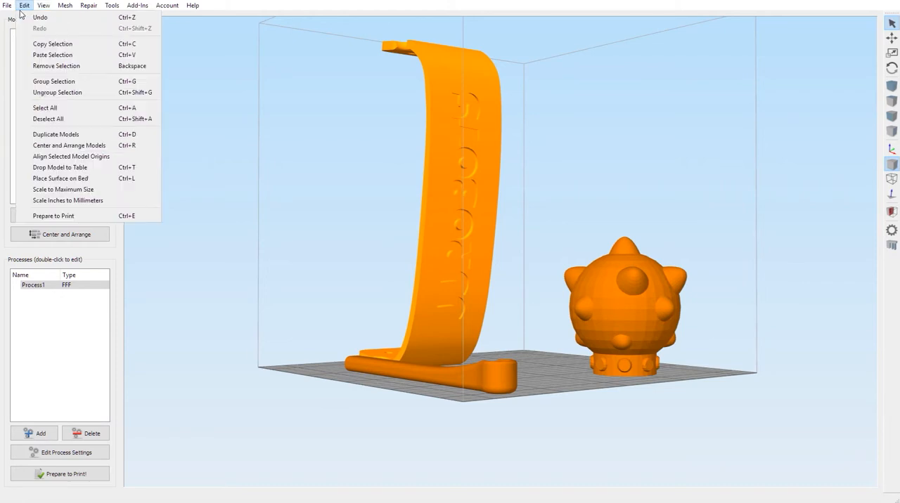
{"action": "left_click", "coordinate": [64, 178]}
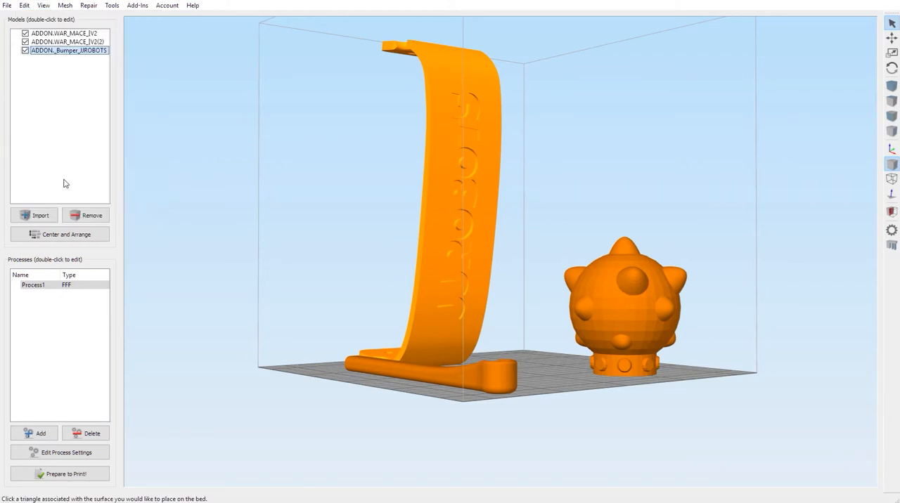
{"action": "left_click", "coordinate": [474, 203]}
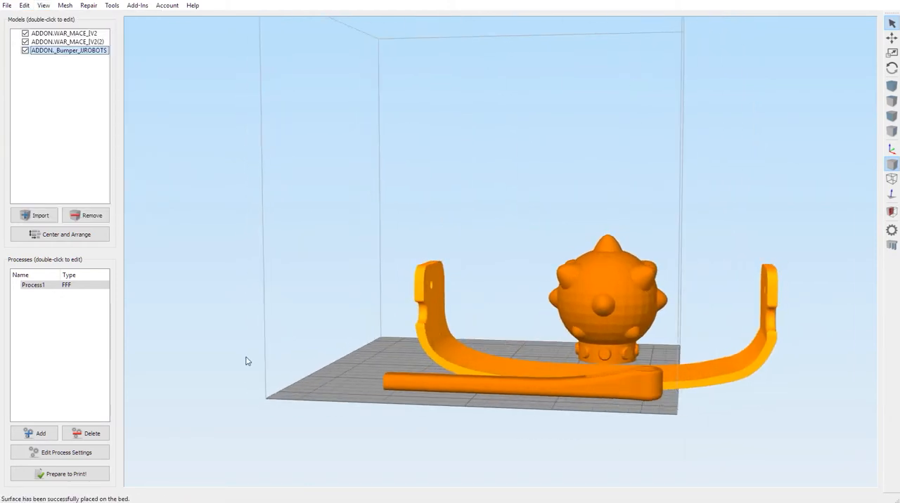
{"action": "left_click", "coordinate": [71, 236]}
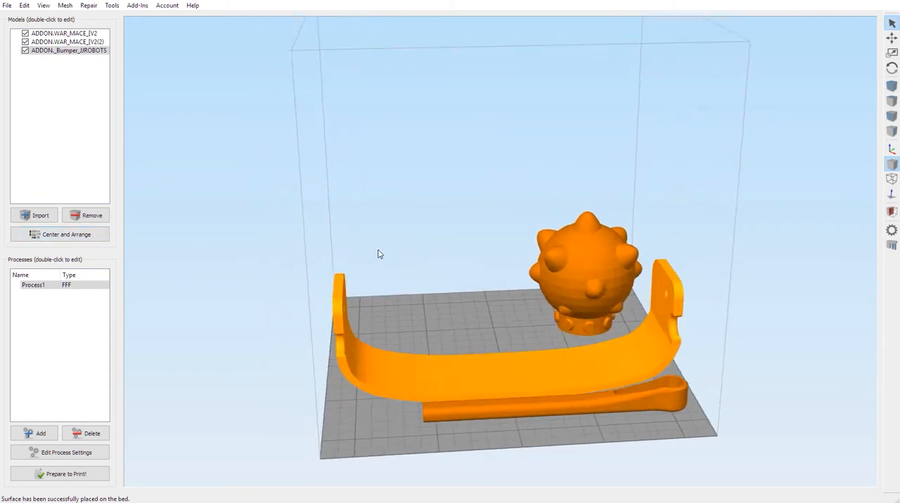
Step: Slice the rearranged plate, check the build time and material cost, and inspect the toolpaths around the bumper and mace head
{"action": "left_click", "coordinate": [62, 475]}
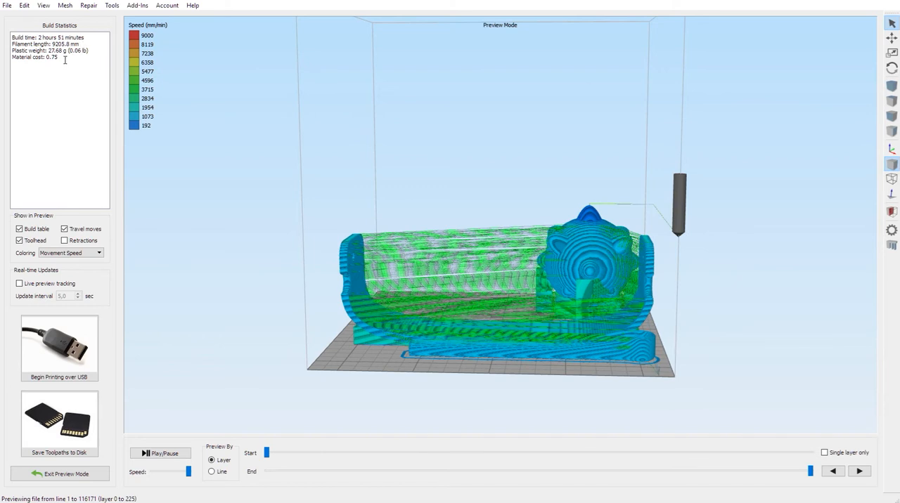
{"action": "left_click_drag", "start_coordinate": [61, 58], "coordinate": [4, 59]}
{"action": "left_click", "coordinate": [66, 70]}
{"action": "left_click_drag", "start_coordinate": [429, 171], "coordinate": [462, 251]}
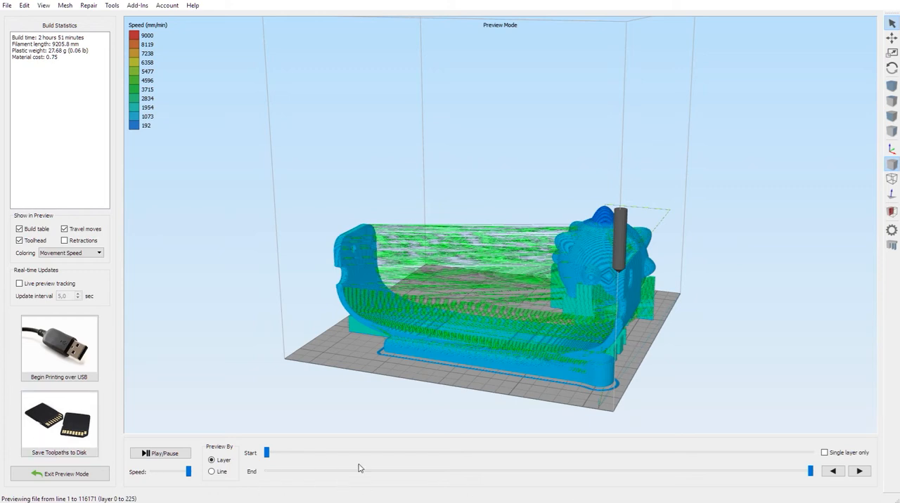
Step: Review the print build-up layer by layer and line by line, and leave the preview
{"action": "left_click_drag", "start_coordinate": [266, 454], "coordinate": [557, 454]}
{"action": "left_click_drag", "start_coordinate": [810, 472], "coordinate": [174, 462]}
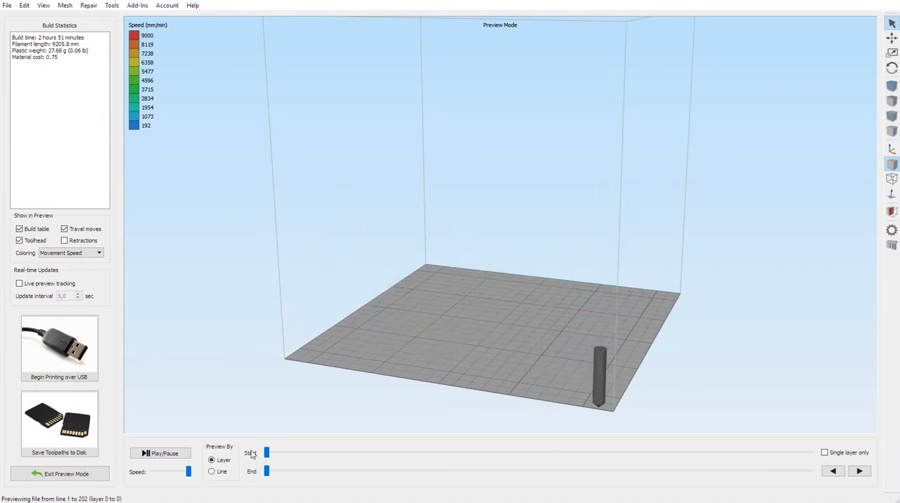
{"action": "mouse_move", "coordinate": [269, 455]}
{"action": "left_mouse_down"}
{"action": "mouse_move", "coordinate": [398, 454]}
{"action": "mouse_move", "coordinate": [267, 456]}
{"action": "left_mouse_up"}
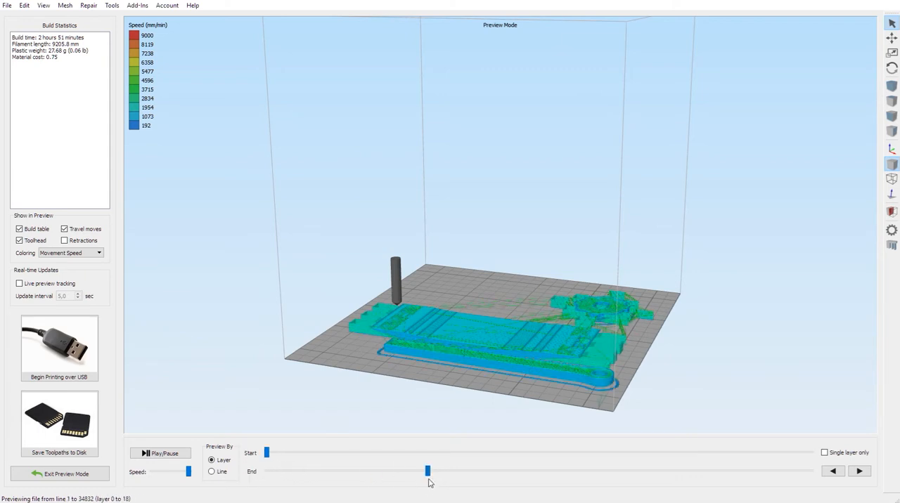
{"action": "left_click_drag", "start_coordinate": [428, 471], "coordinate": [207, 476]}
{"action": "left_click", "coordinate": [213, 471]}
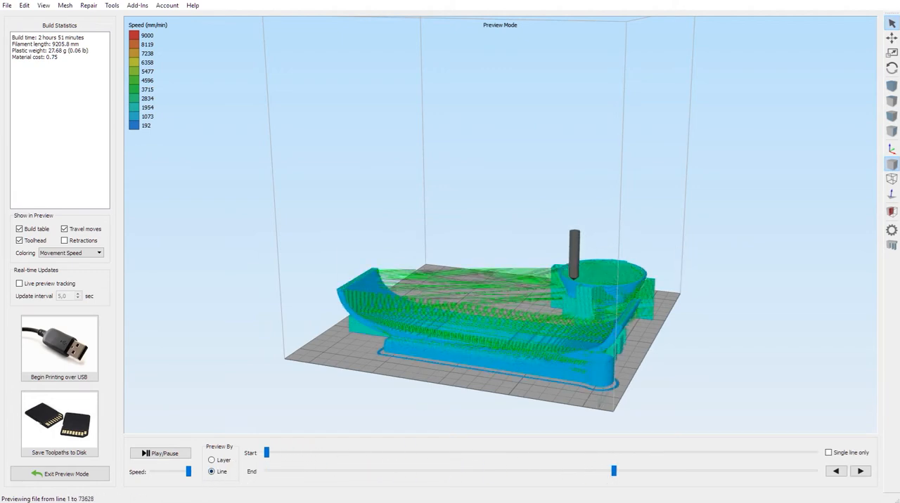
{"action": "left_click", "coordinate": [66, 475]}
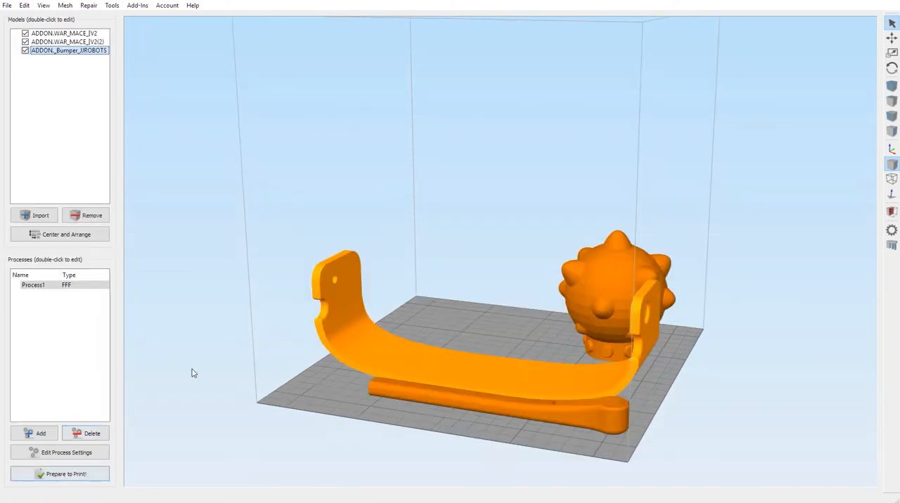
Step: Drop the selected bumper model onto the build table
{"action": "left_click", "coordinate": [24, 5]}
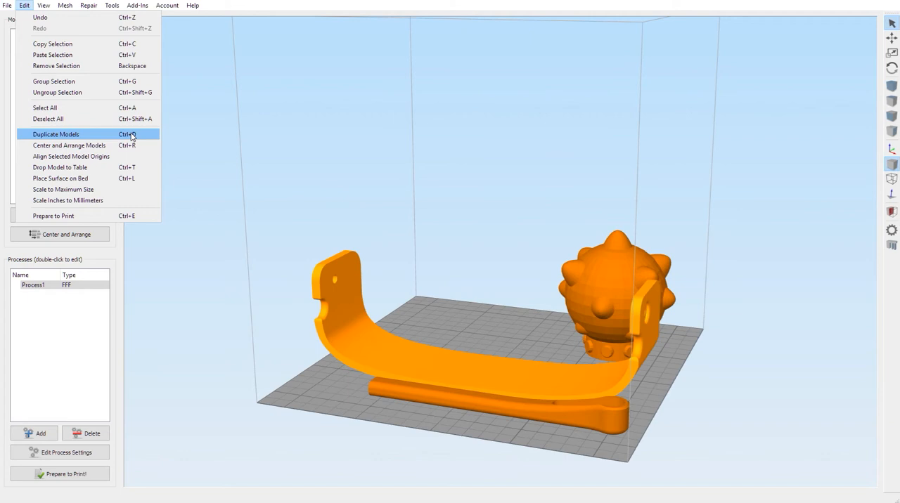
{"action": "left_click", "coordinate": [94, 170]}
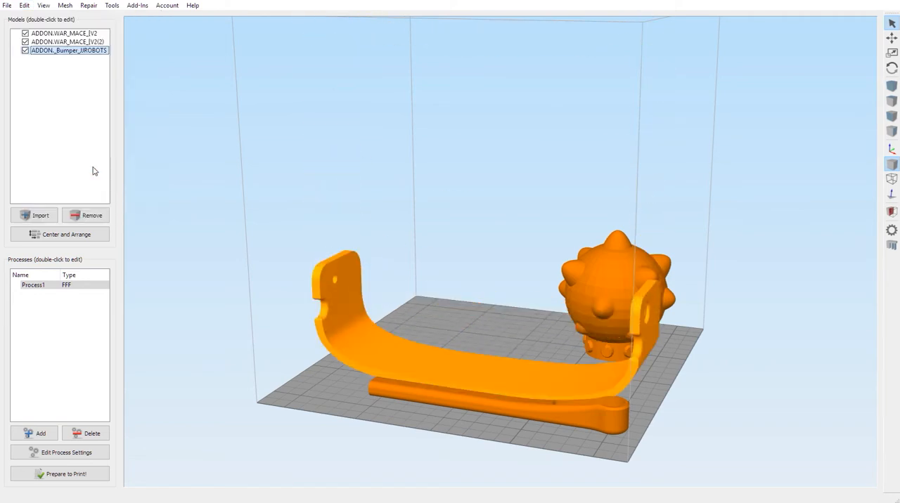
{"action": "left_click", "coordinate": [24, 5]}
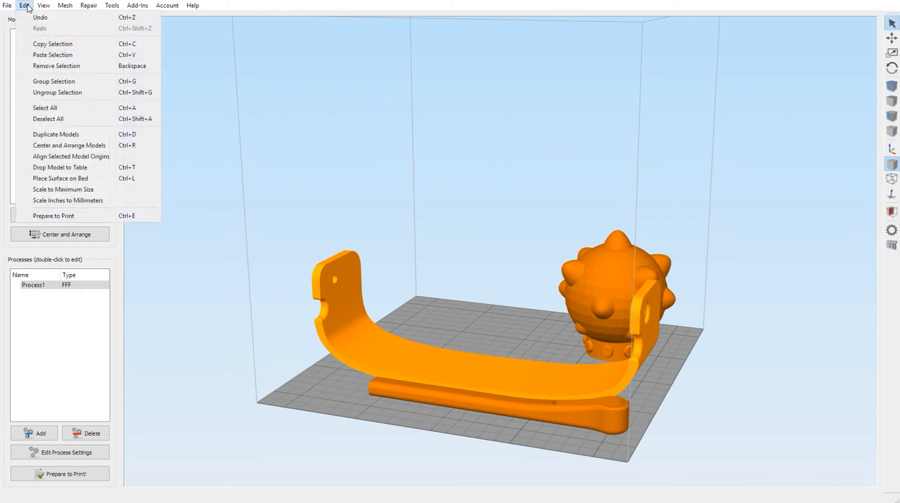
{"action": "left_click", "coordinate": [91, 171]}
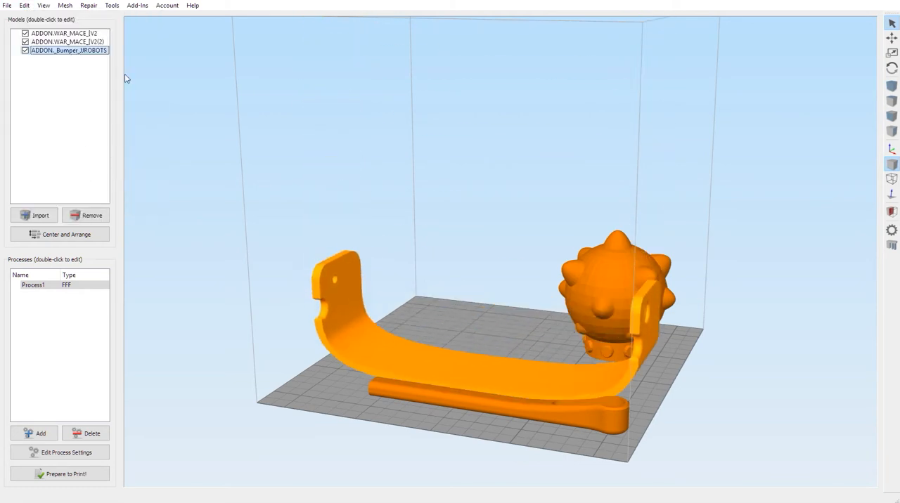
{"action": "left_click", "coordinate": [23, 5]}
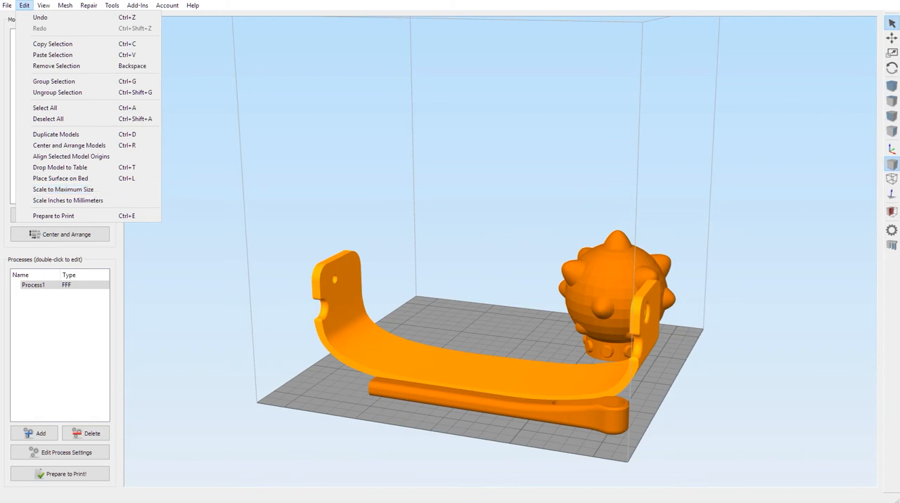
{"action": "left_click", "coordinate": [288, 230]}
{"action": "left_click_drag", "start_coordinate": [619, 302], "coordinate": [516, 428]}
{"action": "scroll", "coordinate": [517, 429], "scroll_direction": "down", "scroll_amount": 4}
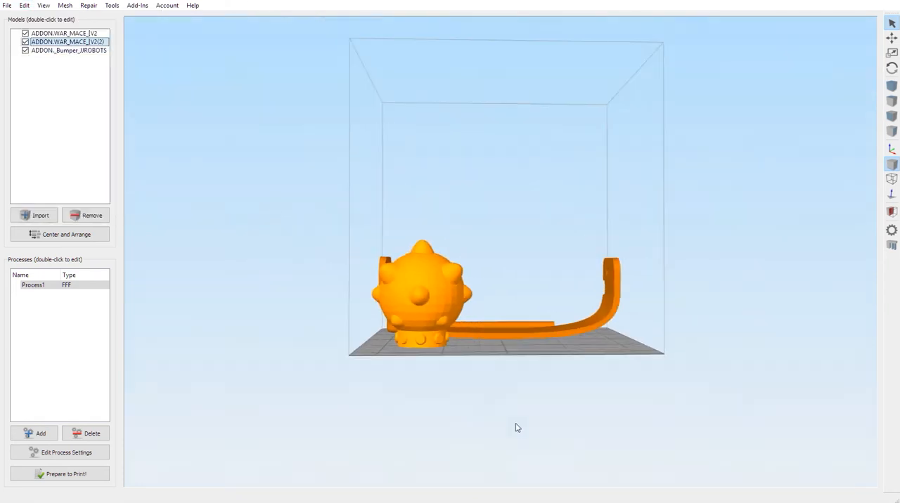
{"action": "scroll", "coordinate": [396, 434], "scroll_direction": "down", "scroll_amount": 3}
{"action": "left_click_drag", "start_coordinate": [394, 433], "coordinate": [170, 256]}
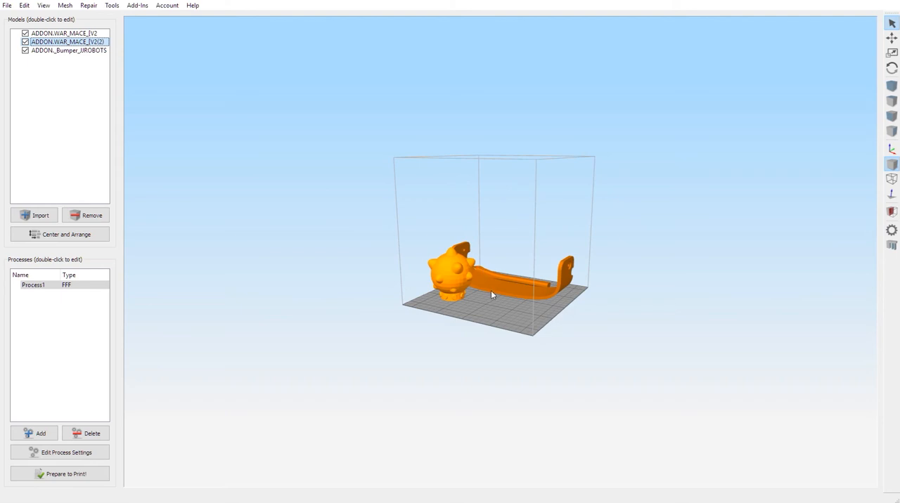
{"action": "left_click_drag", "start_coordinate": [491, 290], "coordinate": [506, 309]}
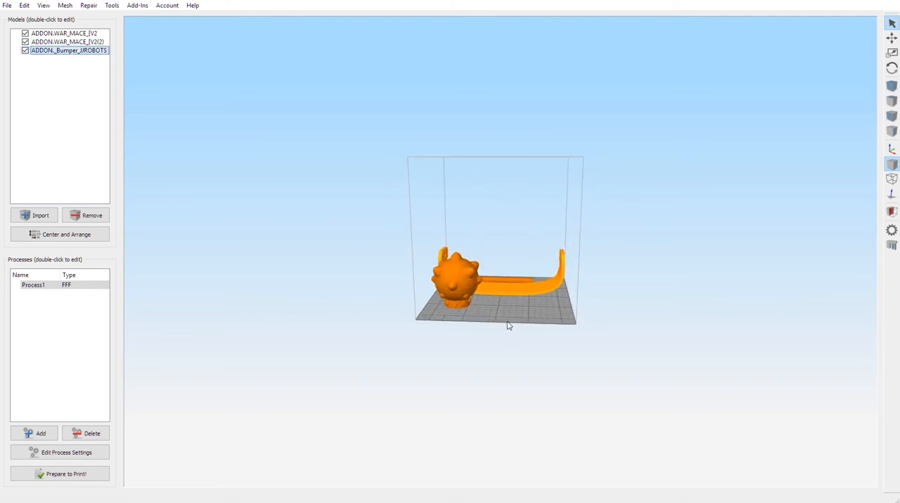